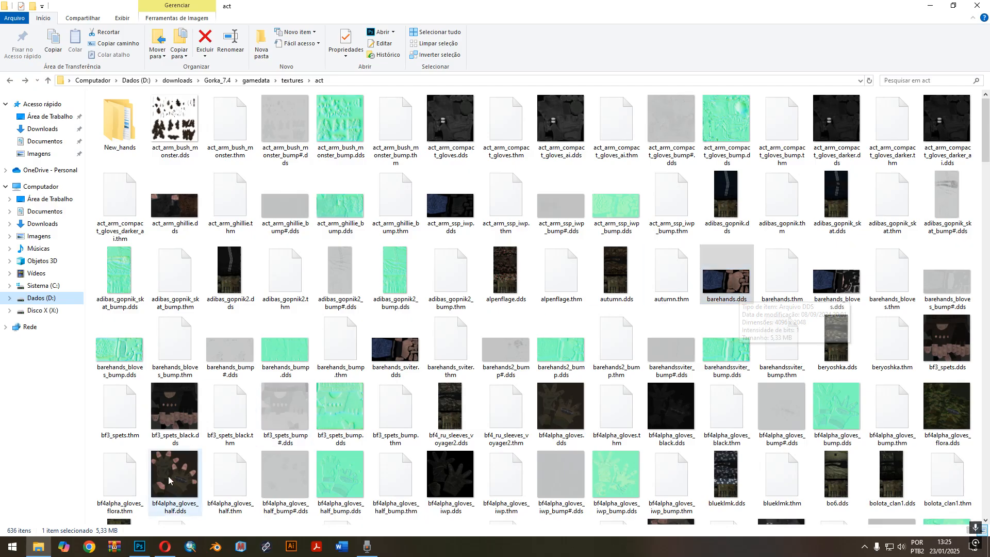
Switch to the Opera browser and examine the NVIDIA Texture Tools Exporter page, including its Adobe Photoshop Plugin download section.
mouse_move(143, 554)
mouse_move(144, 506)
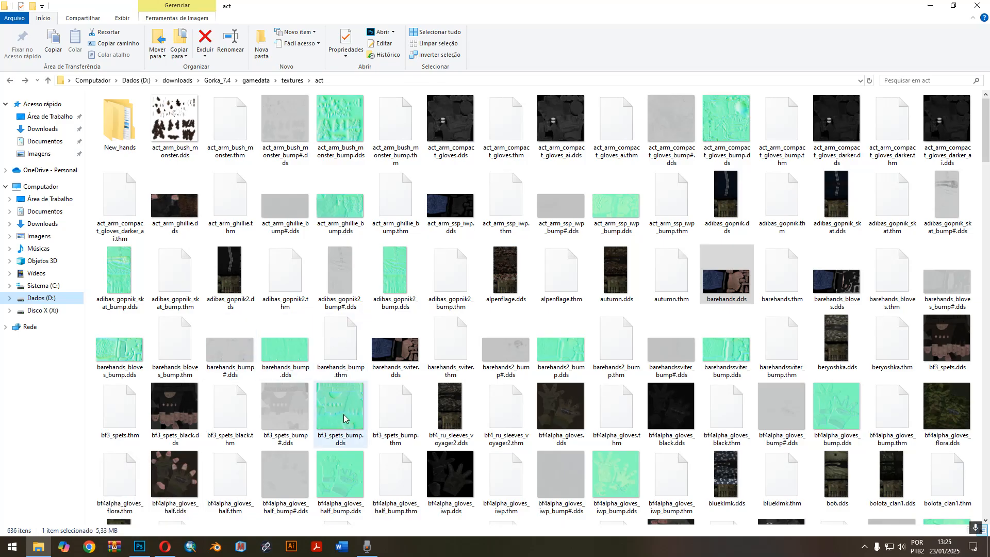
left_click(164, 546)
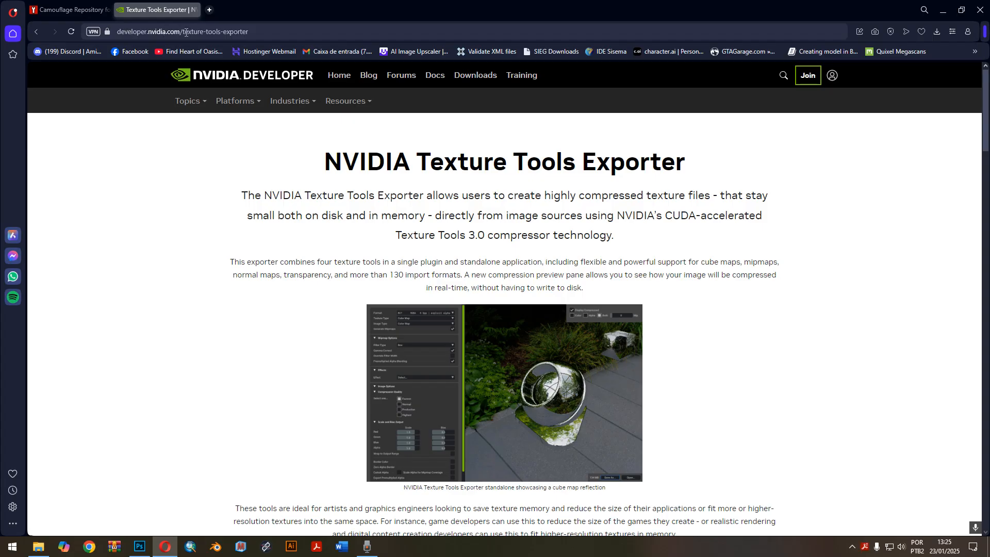
left_click_drag(256, 32, 114, 32)
left_click(189, 181)
scroll(701, 348, "down", 10)
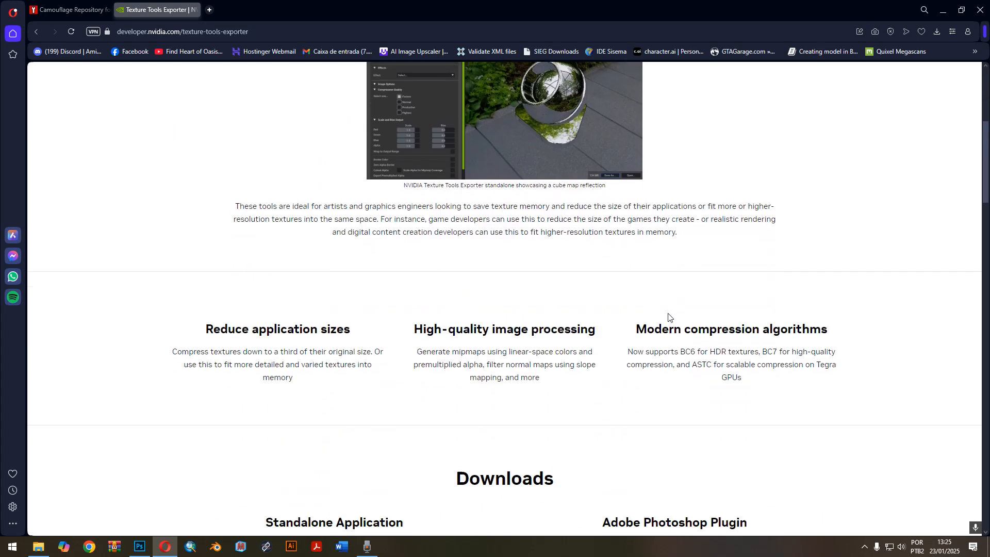
left_click_drag(604, 208, 752, 208)
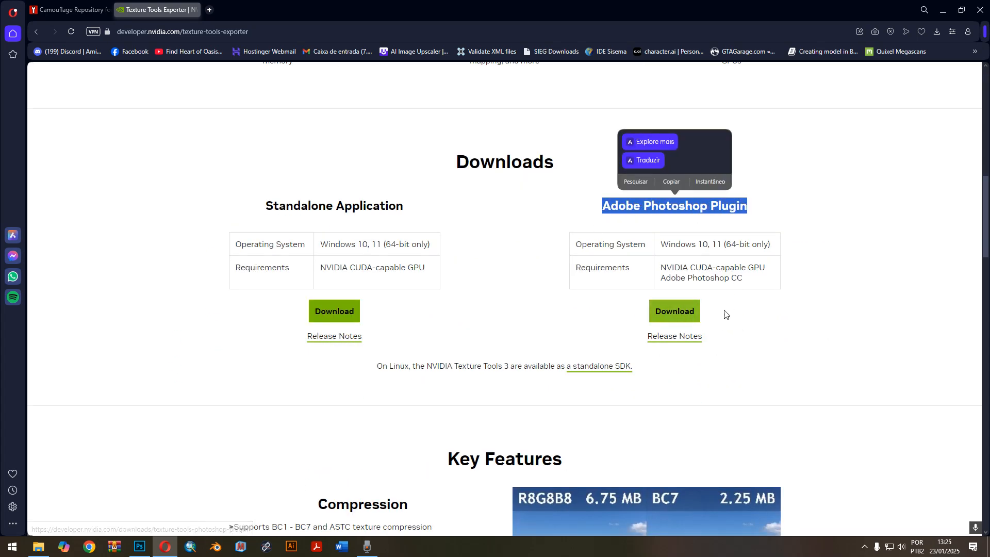
left_click(770, 312)
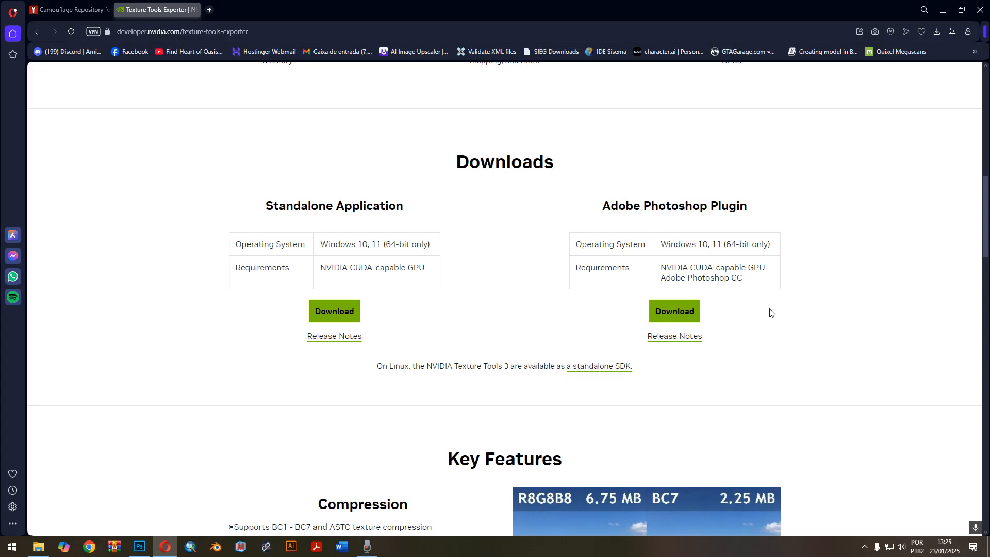
double_click(645, 206)
left_click(514, 144)
scroll(599, 271, "up", 10)
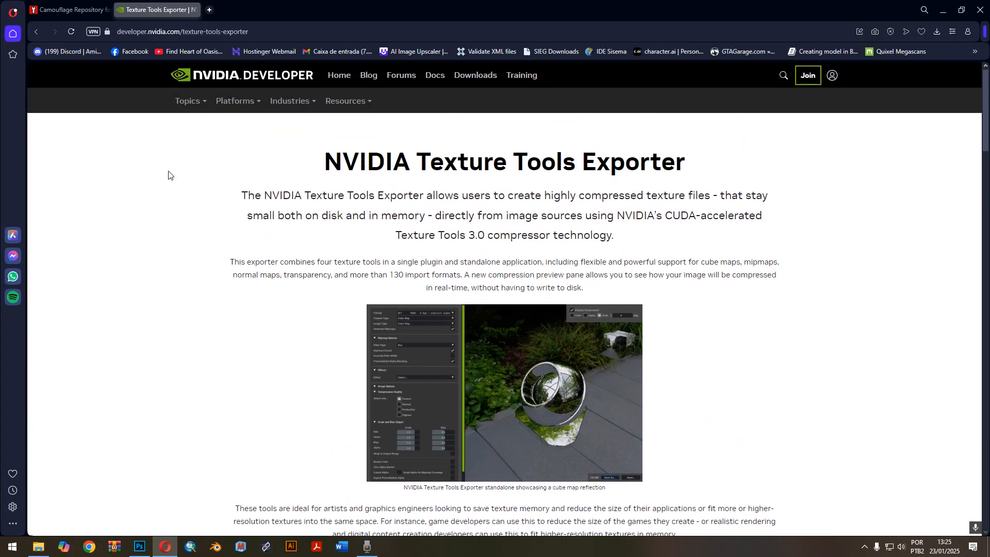
Examine the ModDB page of the Camouflage Repository for Modders, including its full description, texture previews and content list.
left_click(90, 5)
scroll(425, 140, "up", 4)
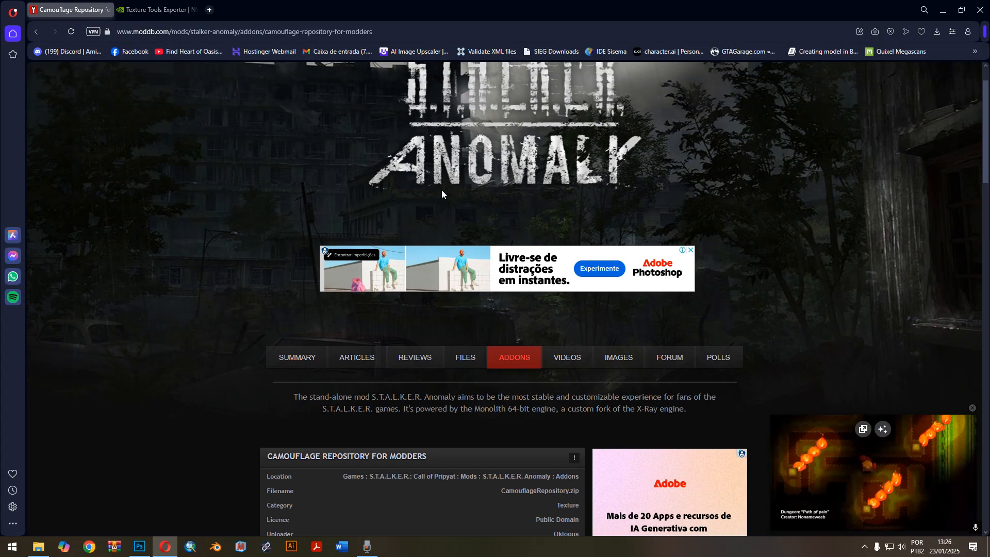
scroll(383, 246, "down", 4)
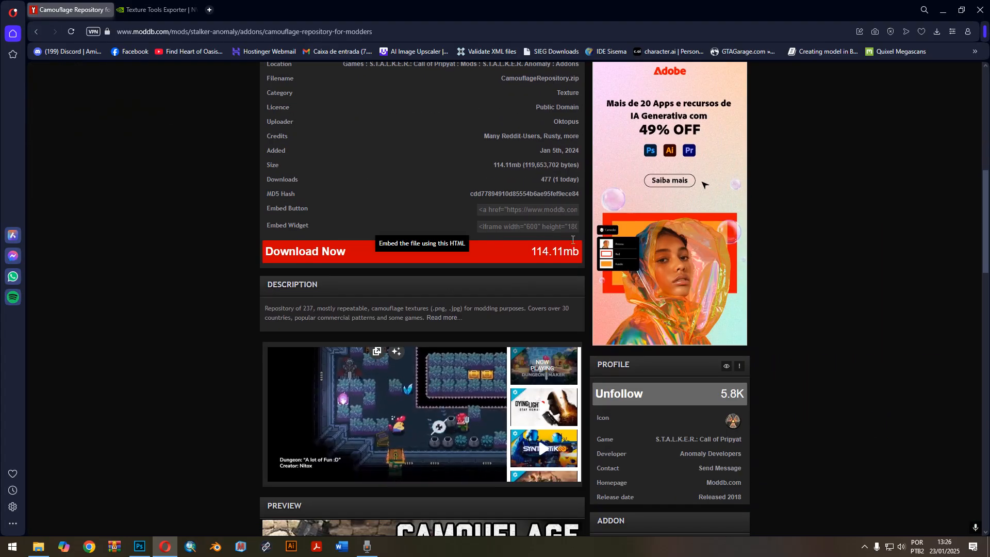
left_click(443, 317)
scroll(452, 328, "down", 4)
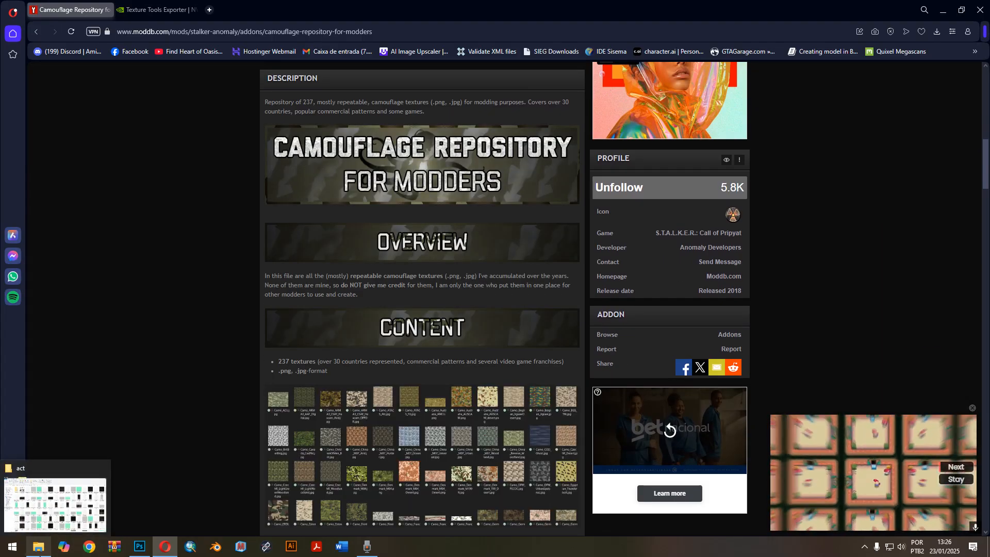
scroll(370, 419, "down", 2)
scroll(370, 418, "down", 1)
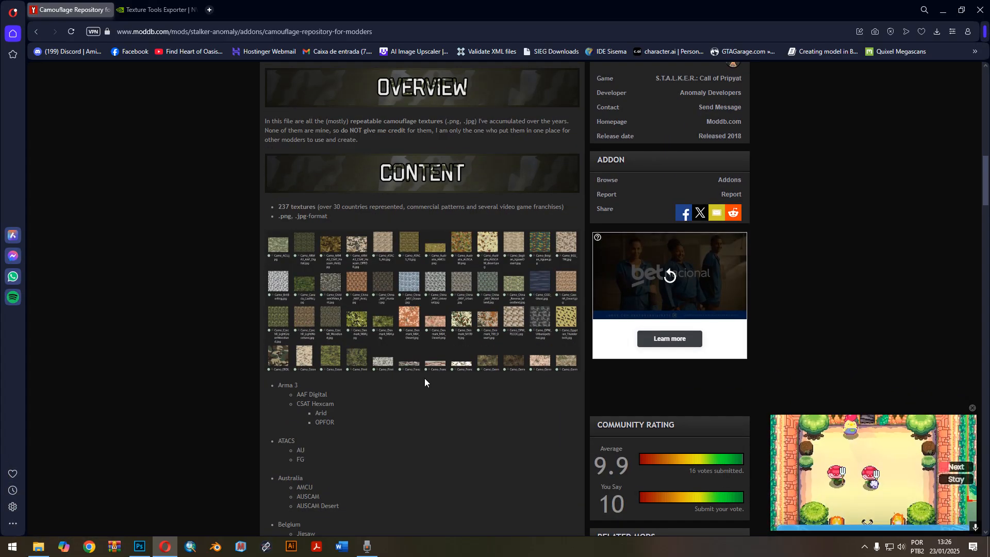
scroll(425, 378, "down", 5)
scroll(425, 378, "up", 4)
scroll(426, 383, "up", 3)
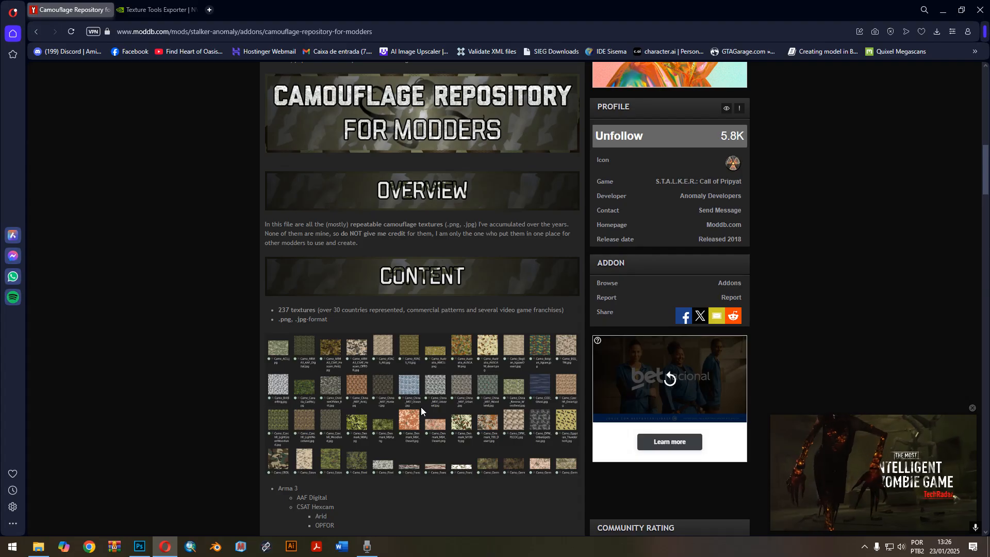
scroll(420, 410, "up", 8)
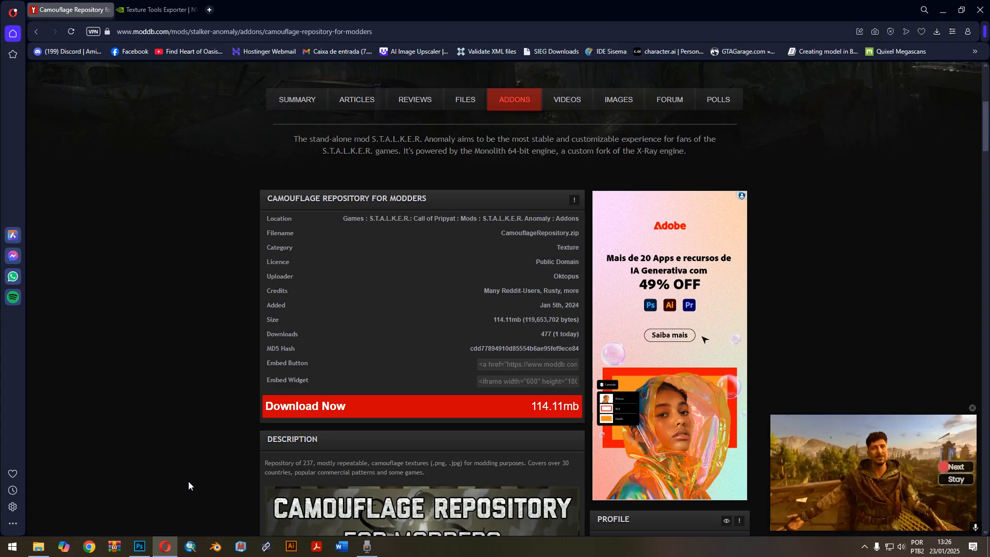
Switch to Photoshop and add a Hue/Saturation adjustment layer to barehands.dds, clipped to the Decompressed Image layer.
left_click(140, 546)
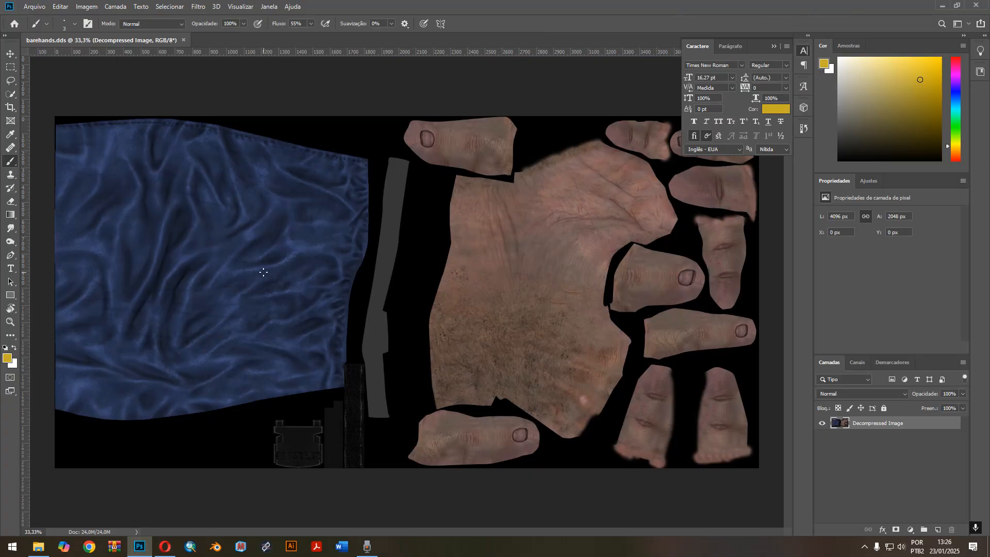
key("ctrl+minus")
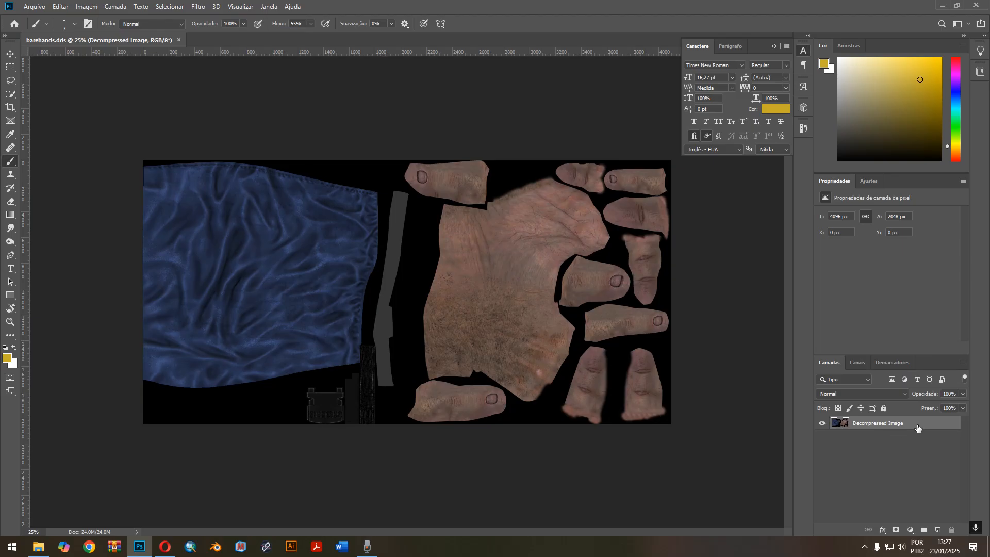
left_click(911, 530)
left_click(934, 429)
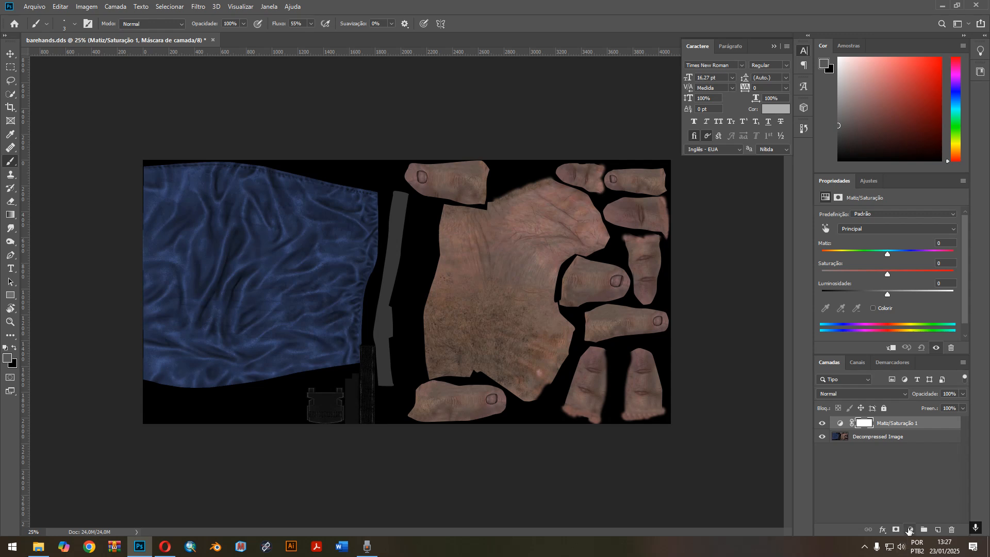
right_click(927, 425)
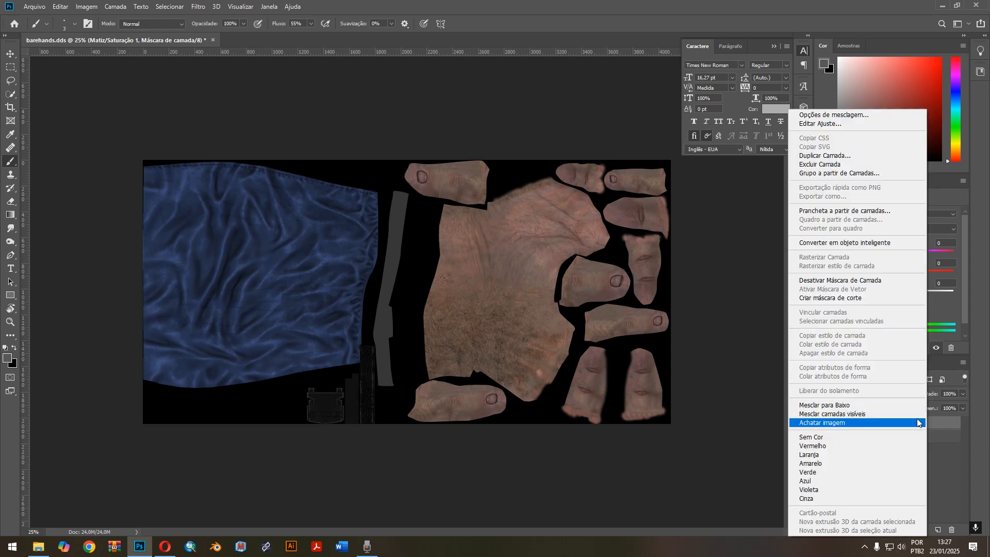
left_click(825, 297)
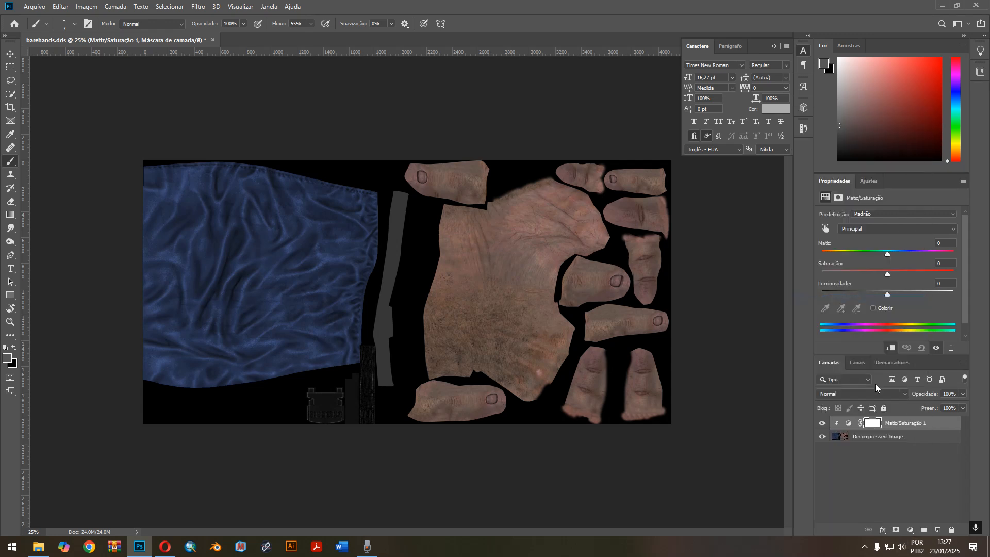
right_click(932, 426)
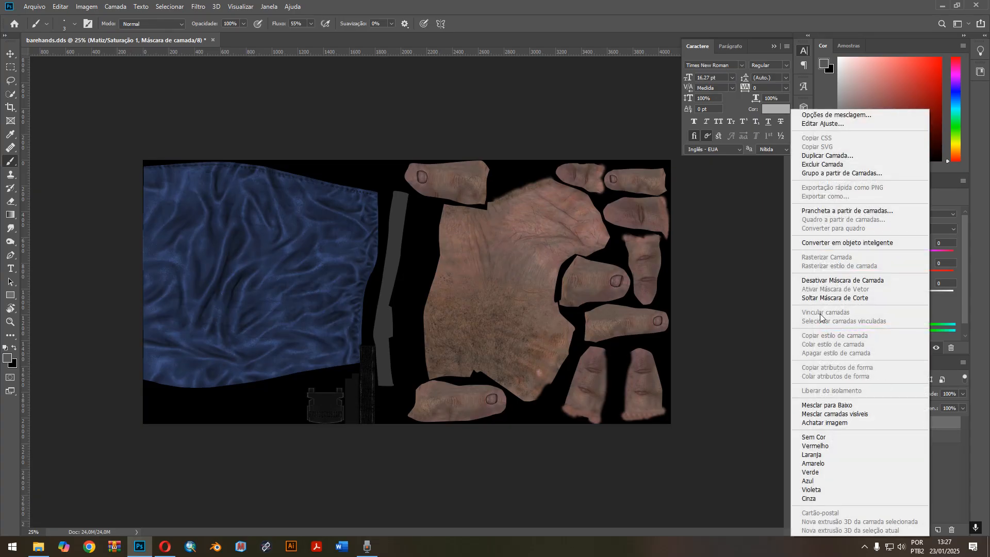
left_click(938, 463)
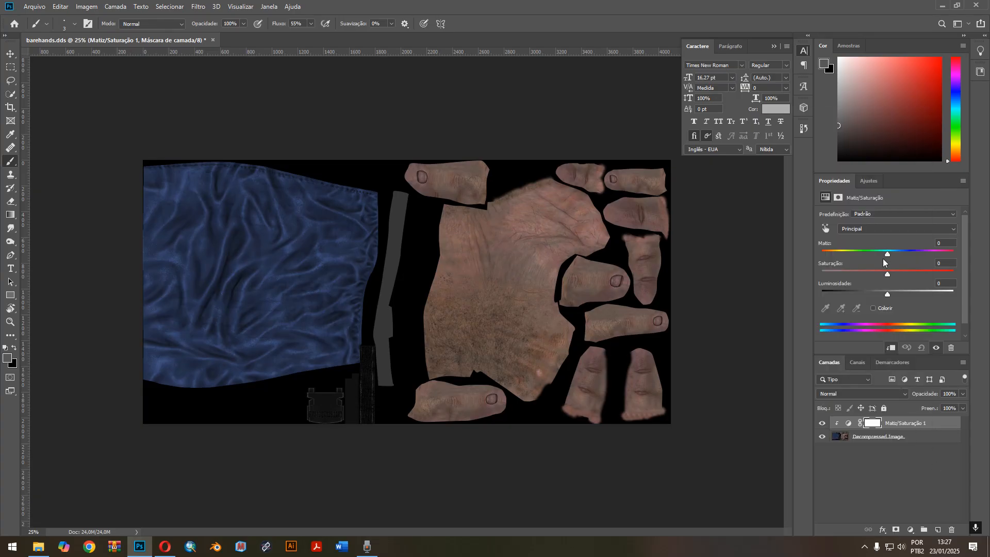
Try a hue of -61 on the clipped Hue/Saturation layer and hide that layer.
mouse_move(888, 255)
left_mouse_down()
mouse_move(830, 255)
mouse_move(932, 255)
mouse_move(861, 257)
mouse_move(882, 256)
left_mouse_up()
left_click_drag(882, 253, 839, 254)
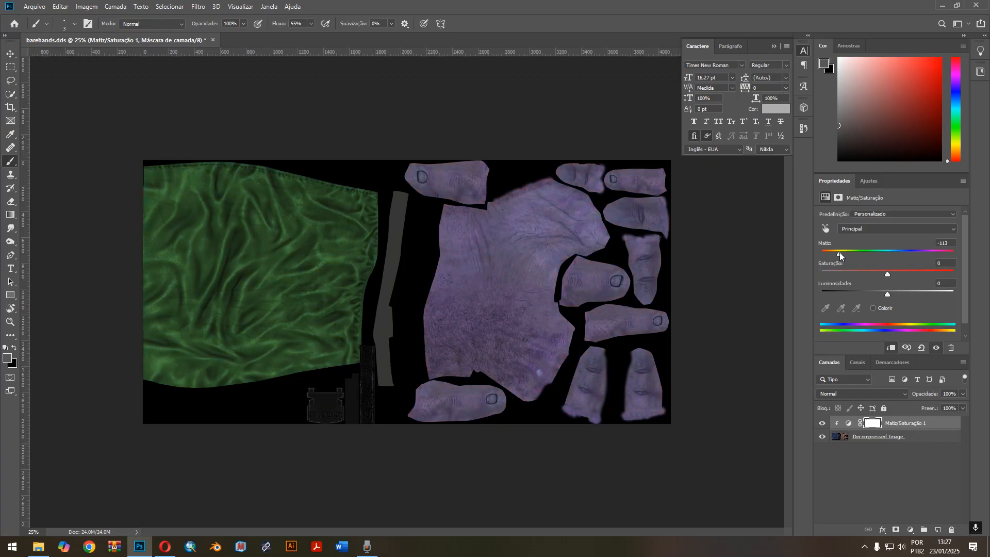
left_click_drag(839, 252, 854, 252)
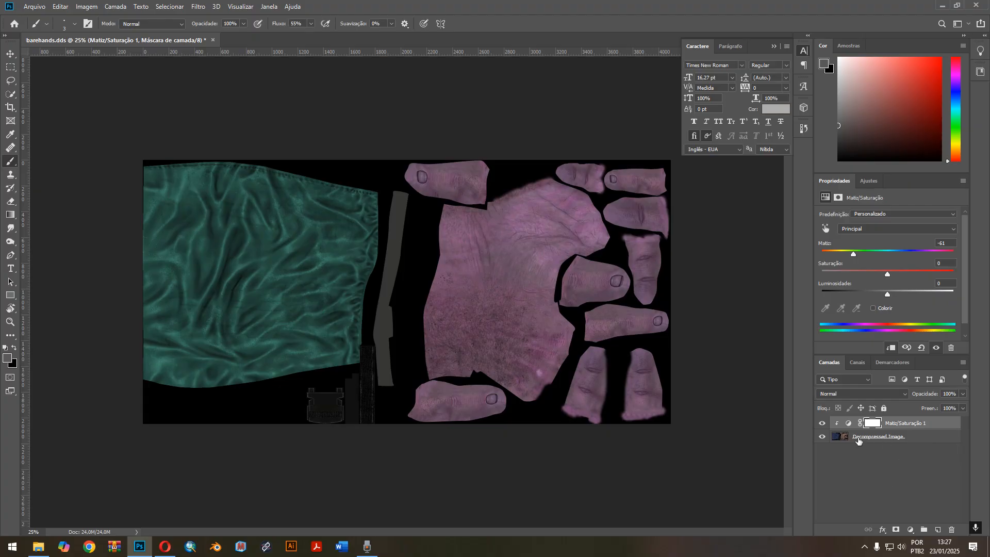
left_click(821, 424)
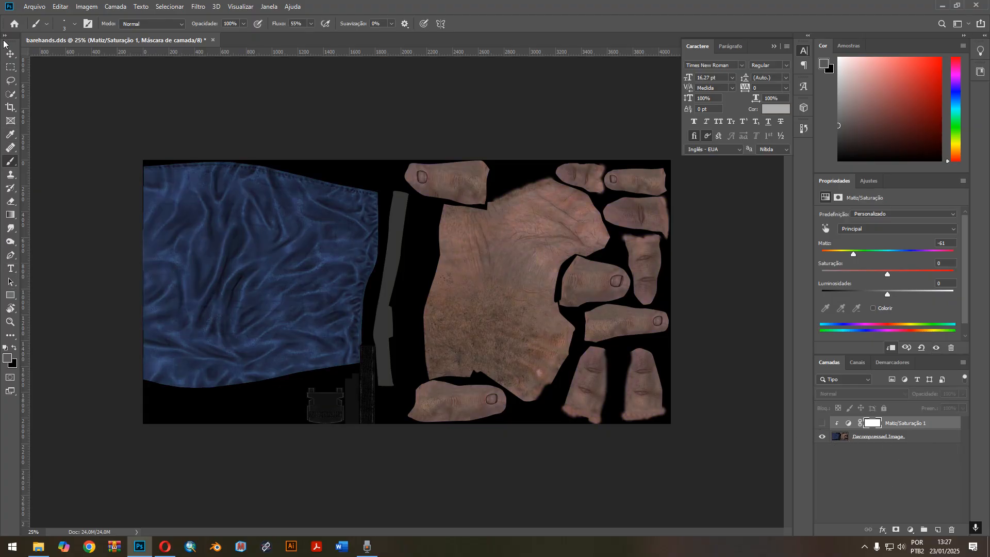
Copy the blue sleeve area of the Decompressed Image layer to a new layer using a rectangular selection about 1856 px wide.
left_click(10, 68)
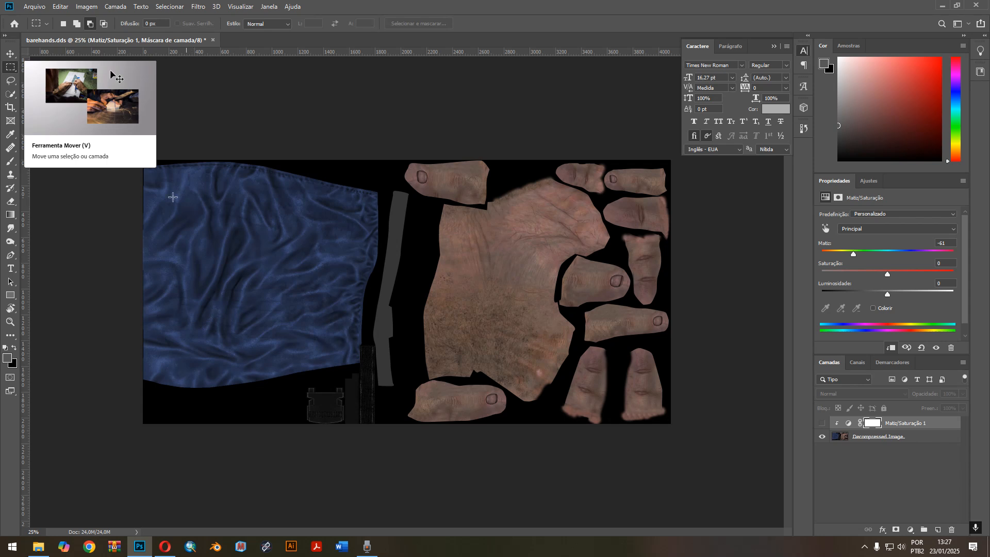
left_click_drag(129, 155, 382, 450)
left_click(909, 437)
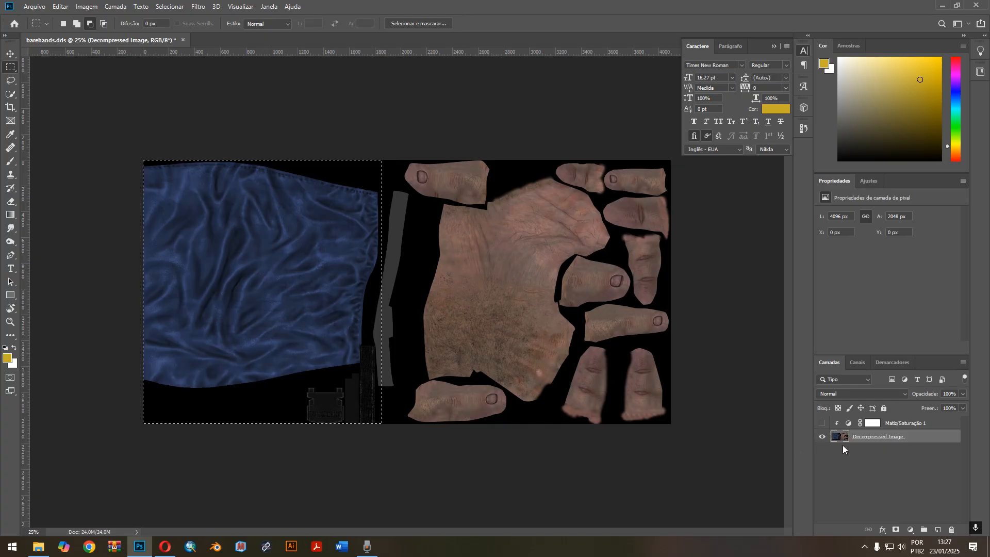
key("ctrl+j")
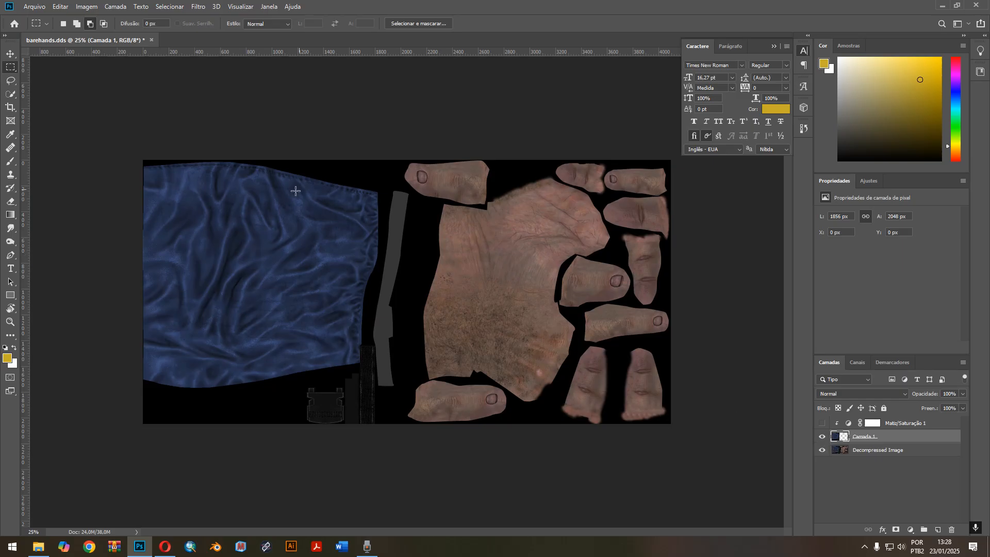
Hide and reshow the Decompressed Image layer to inspect the copied sleeve on its own.
left_click(822, 451)
left_click(821, 452)
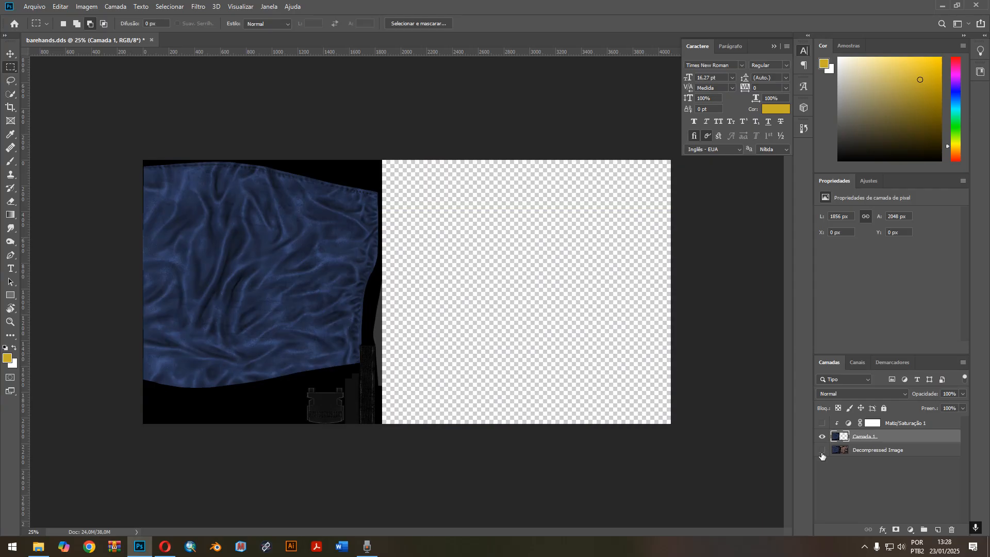
left_click(821, 450)
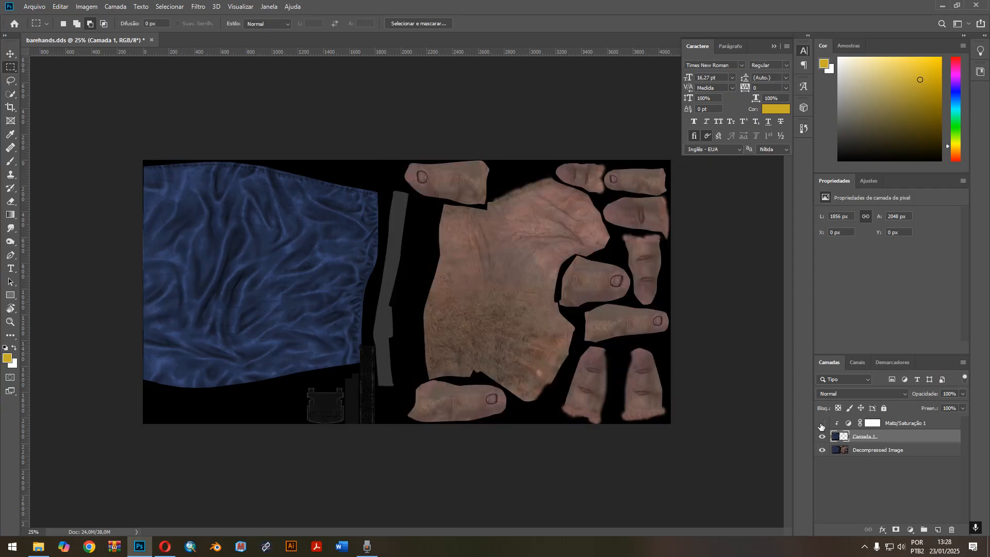
Show the Hue/Saturation layer and set its hue to 0 and saturation to -100 to desaturate the sleeve.
left_click(822, 423)
left_click(933, 425)
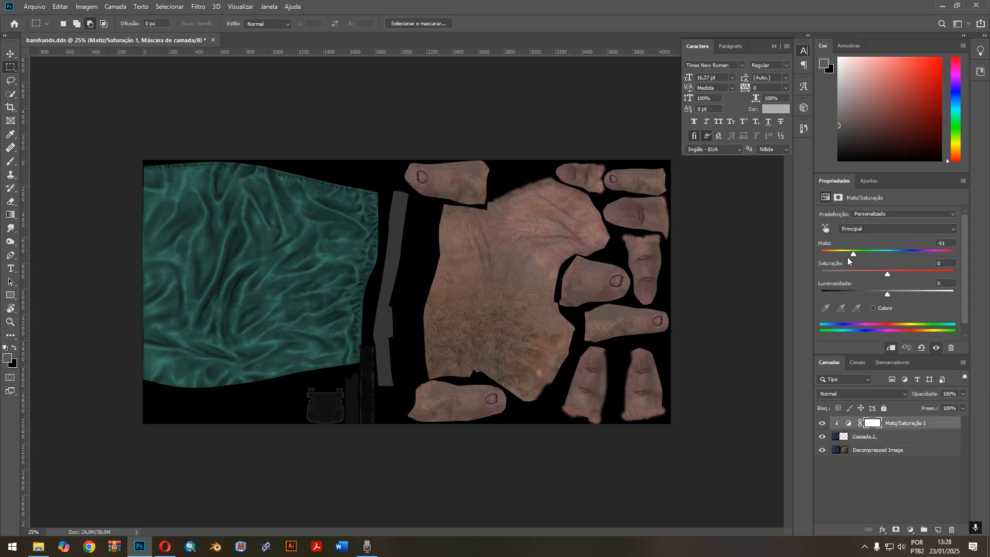
mouse_move(855, 253)
left_mouse_down()
mouse_move(910, 253)
mouse_move(822, 254)
mouse_move(897, 256)
mouse_move(836, 254)
mouse_move(868, 255)
mouse_move(846, 256)
mouse_move(859, 255)
left_mouse_up()
type("0")
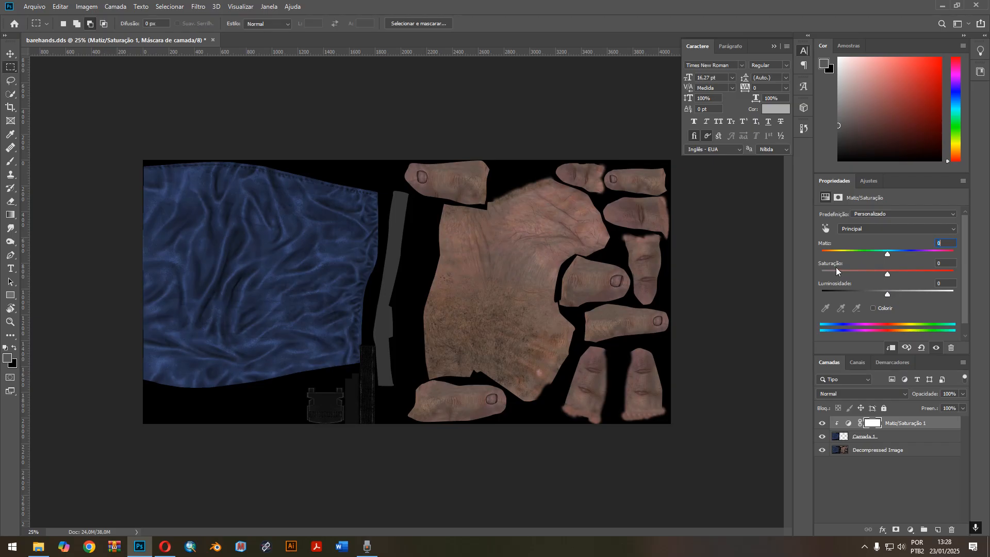
left_click_drag(887, 275, 825, 275)
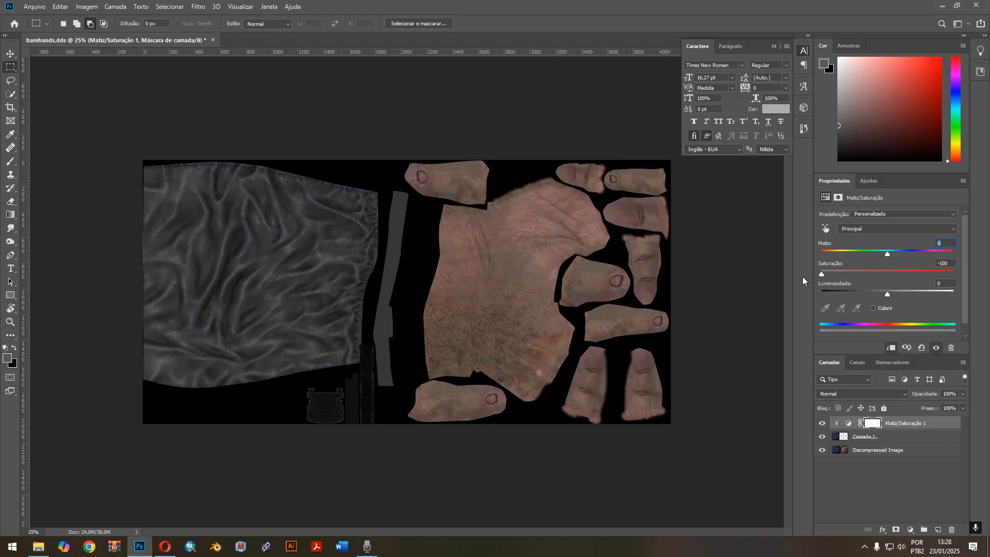
Add a Brightness/Contrast adjustment layer directly above the sleeve layer Camada 1, clipped to it.
left_click(894, 436)
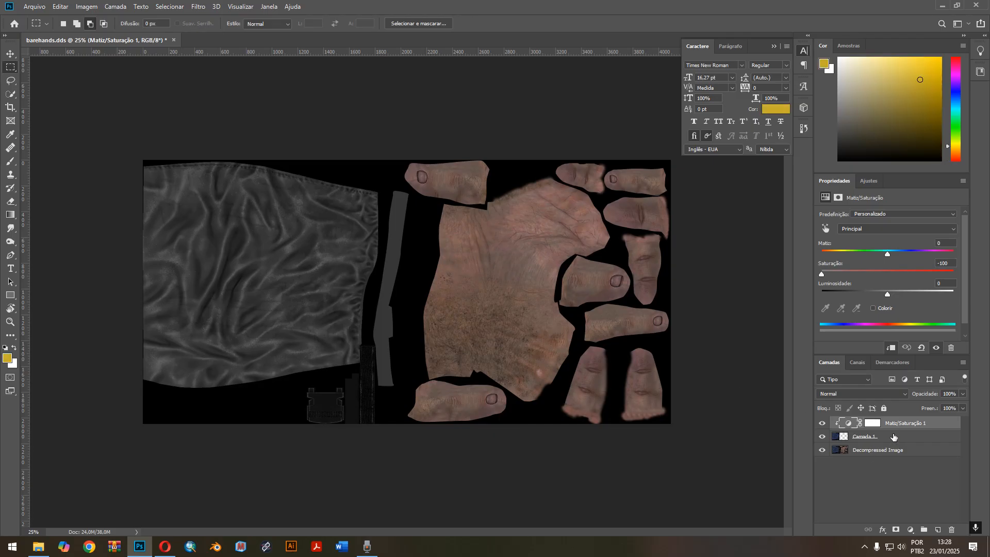
left_click(894, 436)
left_click(910, 530)
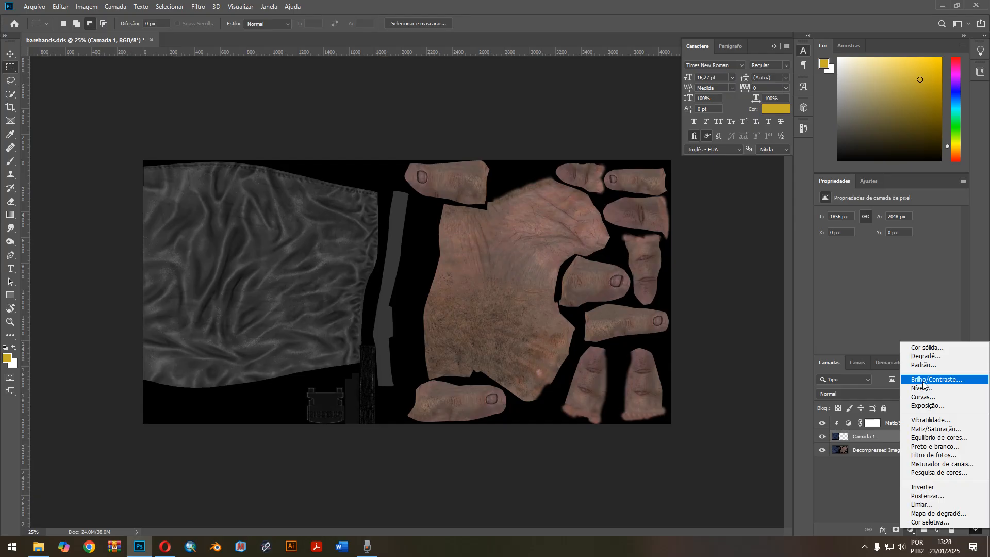
left_click(928, 384)
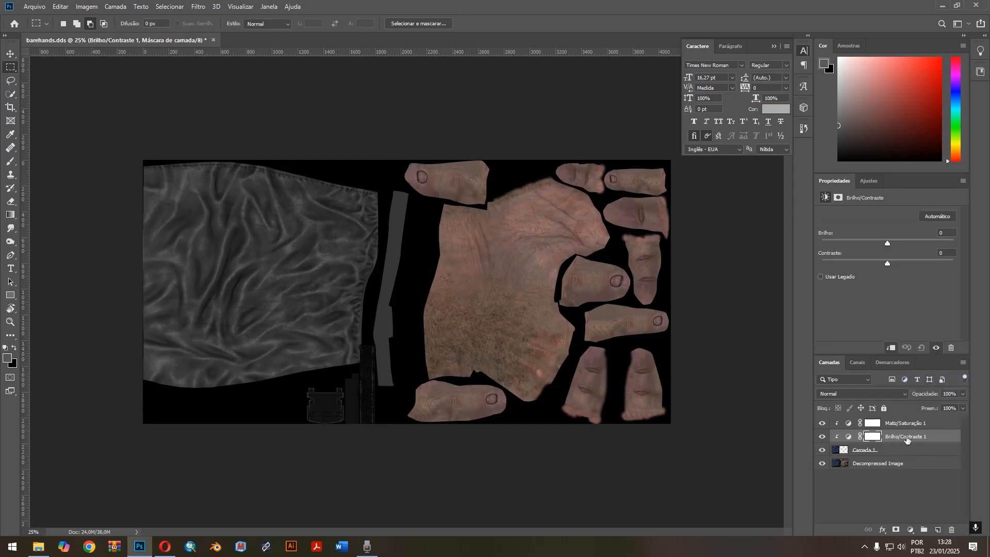
right_click(914, 438)
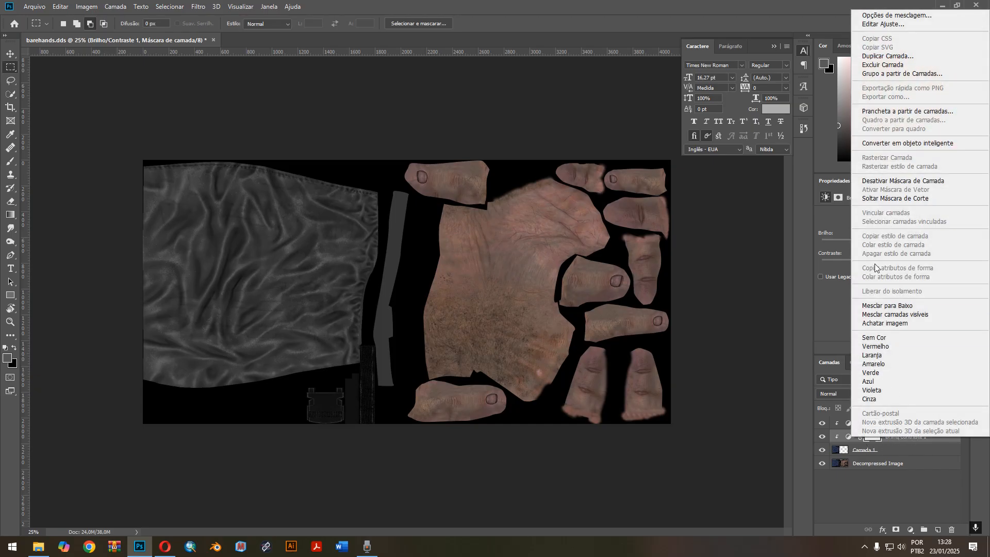
left_click(811, 309)
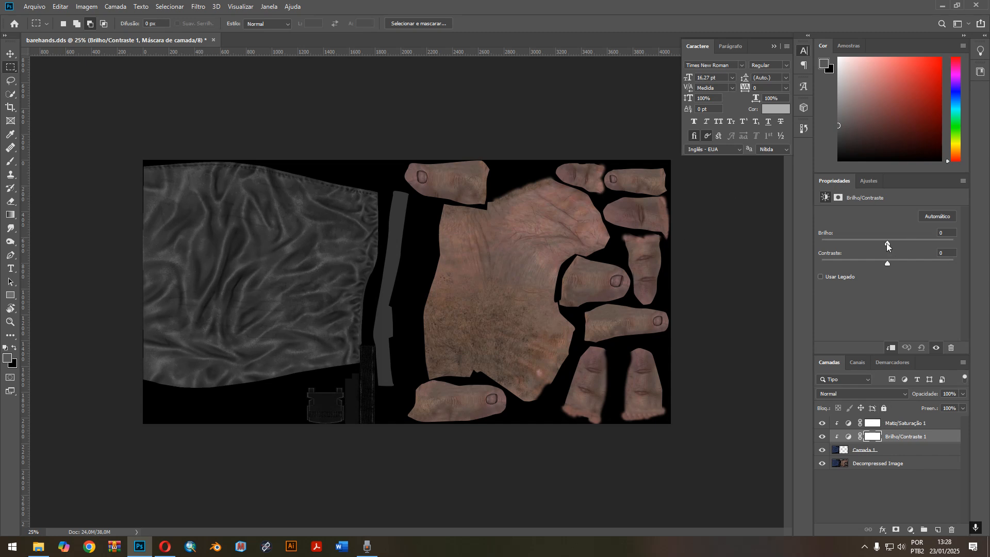
Set the Brightness/Contrast layer above the sleeve to brightness 150 and contrast 2.
left_click_drag(889, 242, 952, 243)
left_click_drag(887, 264, 935, 263)
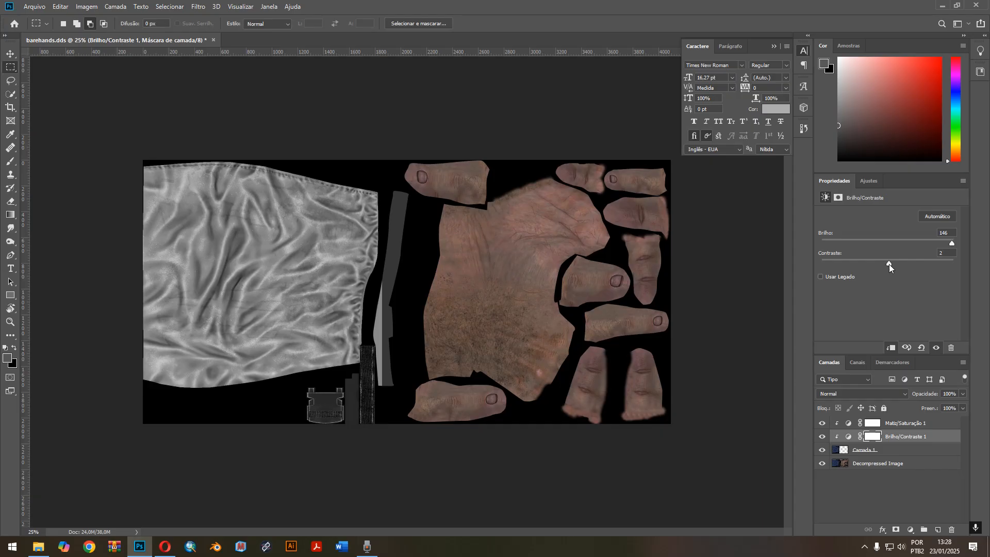
mouse_move(955, 245)
left_mouse_down()
mouse_move(935, 245)
mouse_move(958, 246)
left_mouse_up()
Switch to the Opera browser and review the Camouflage Repository for Modders page on ModDB.
left_click(165, 549)
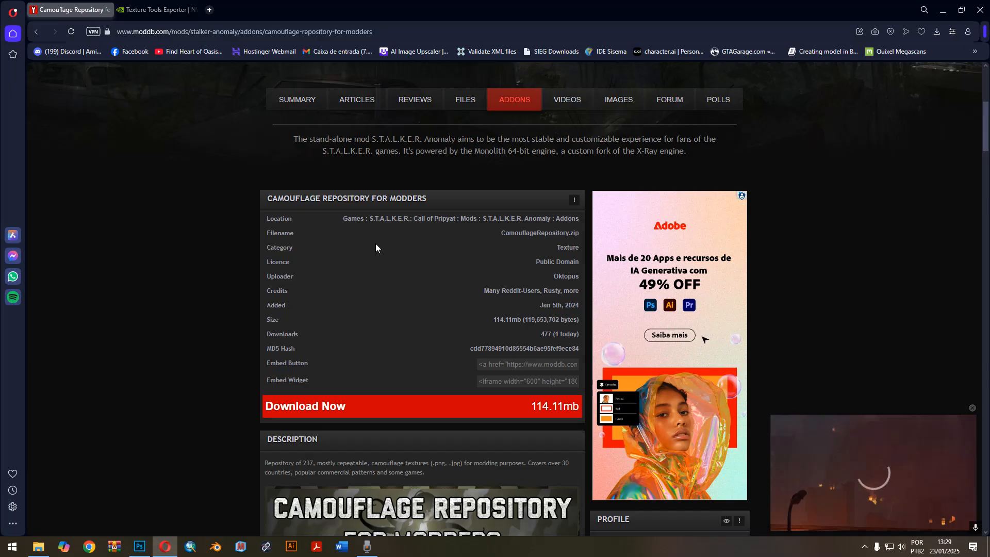
scroll(376, 248, "down", 5)
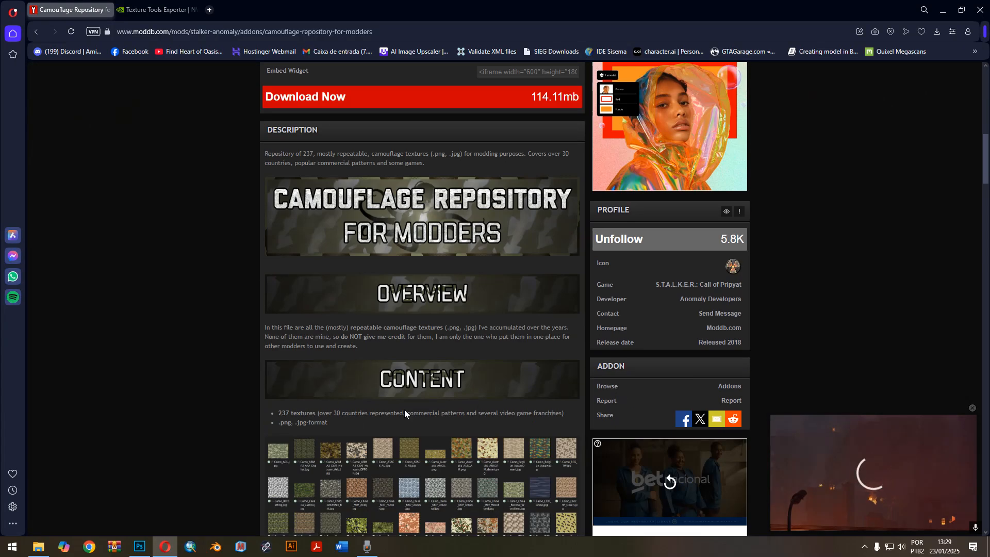
scroll(444, 415, "down", 3)
scroll(427, 388, "up", 5)
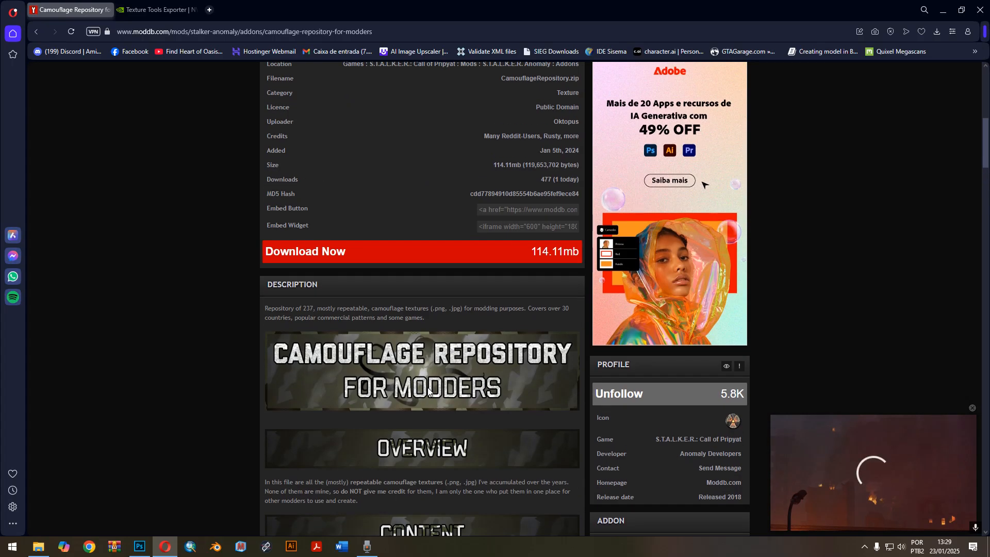
Search the web in a new tab for "klmk camo pattern" and show the image results.
left_click(211, 10)
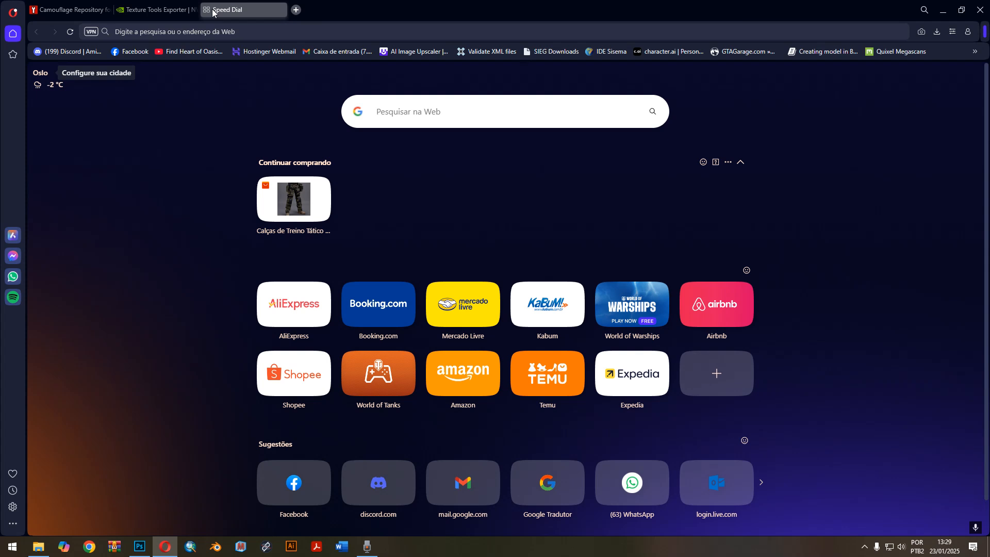
type("klmk camo pattern")
key("Return")
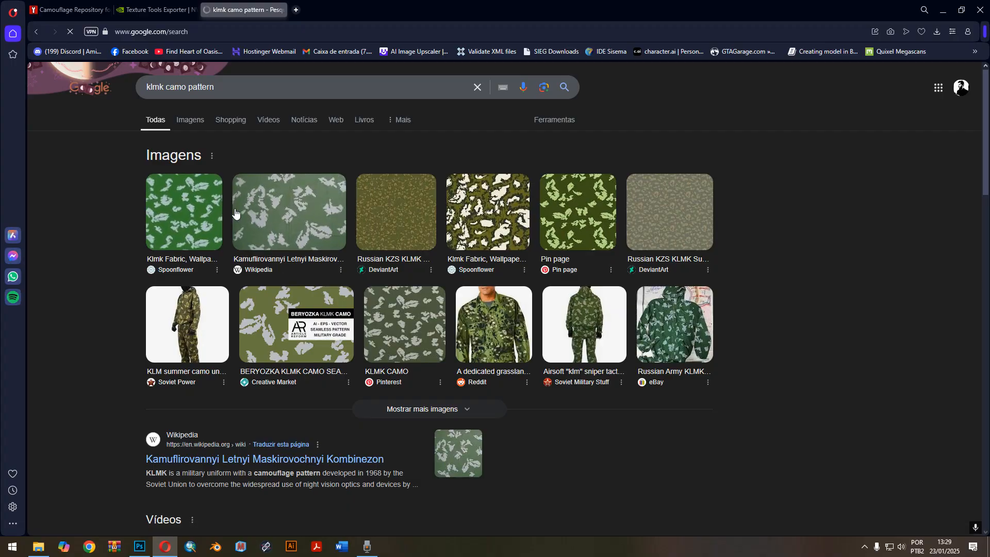
left_click(190, 123)
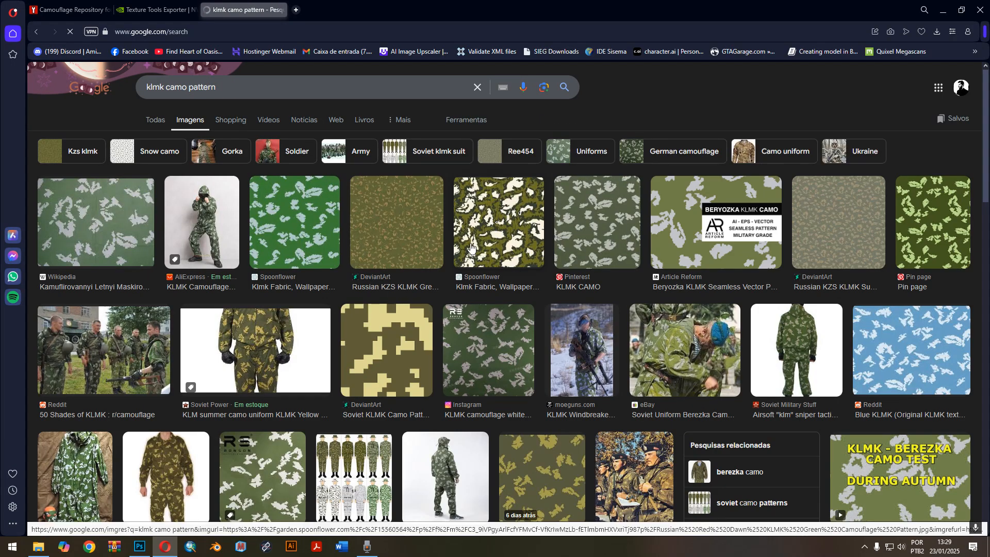
Preview the Pinterest and Wikipedia KLMK patterns and restrict the image results to the large size (Grande).
left_click(606, 231)
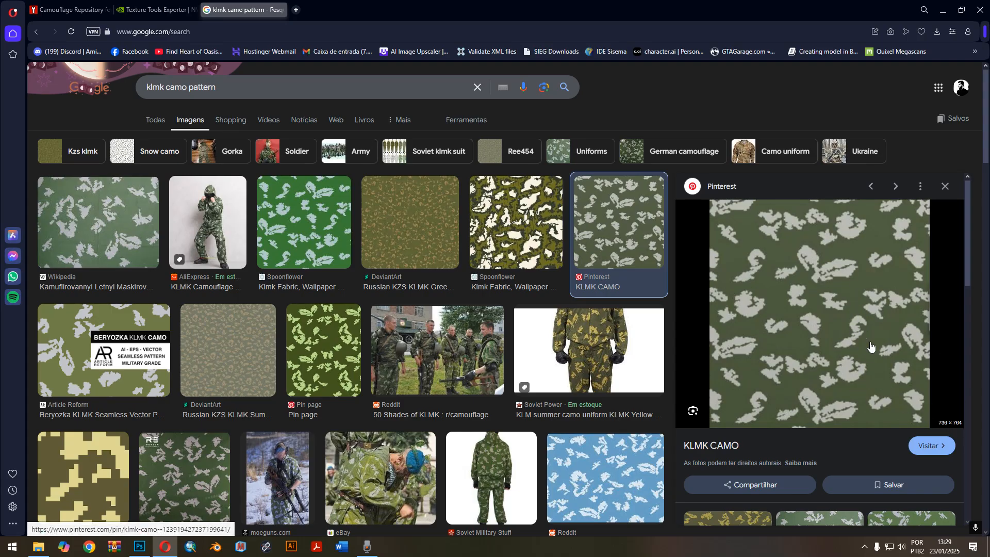
left_click(118, 229)
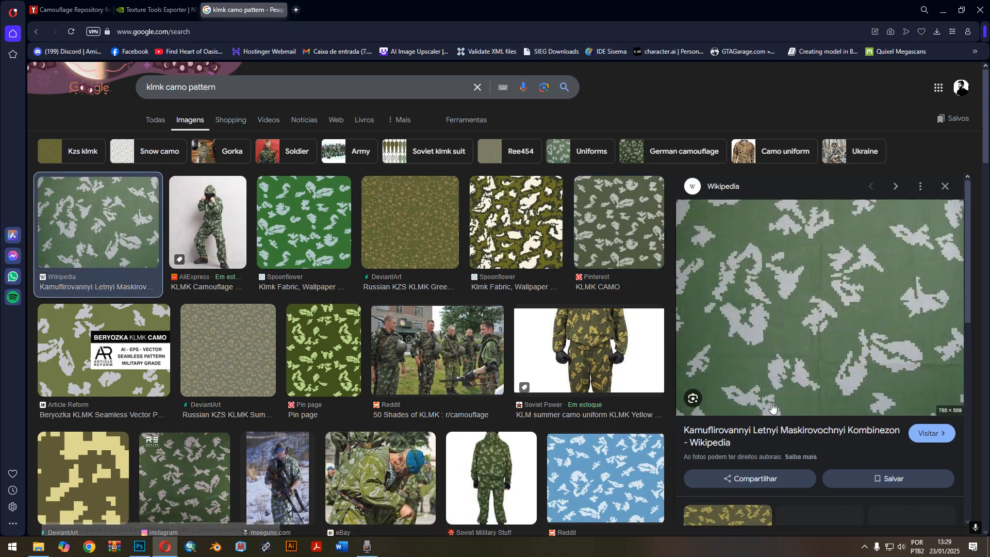
left_click(464, 123)
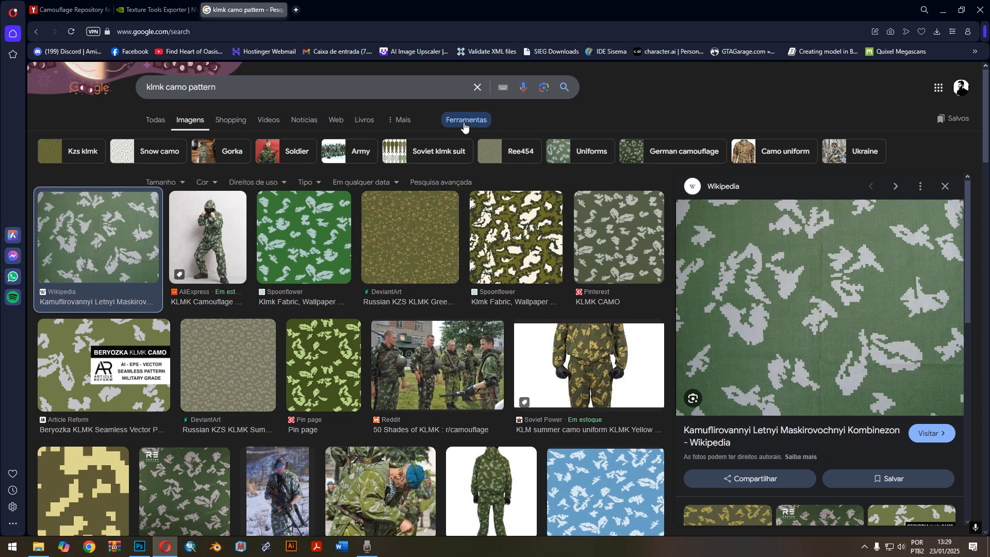
left_click(182, 186)
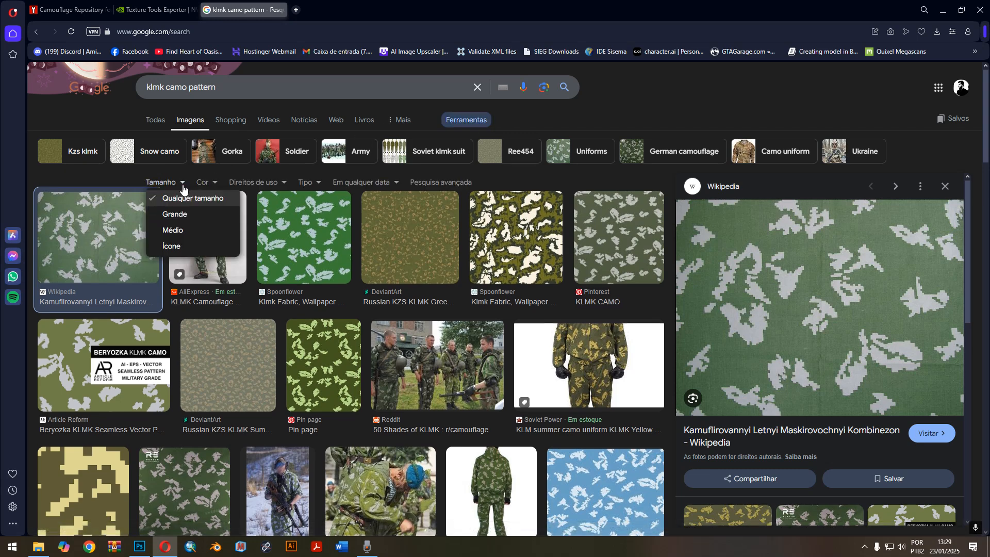
left_click(180, 216)
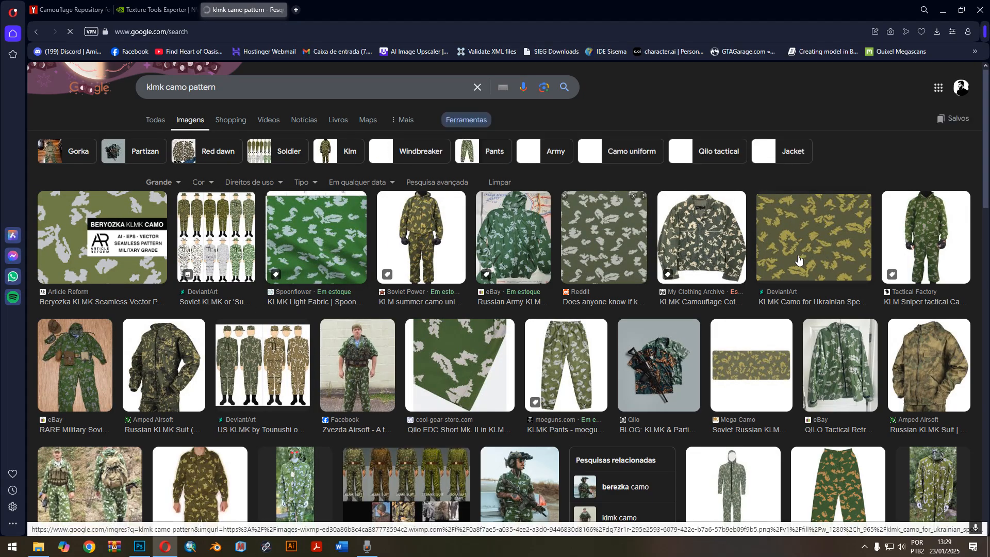
Preview the large Reddit pattern, then copy the DeviantArt image "KLMK Camo for Ukrainian Special Forces".
left_click(623, 255)
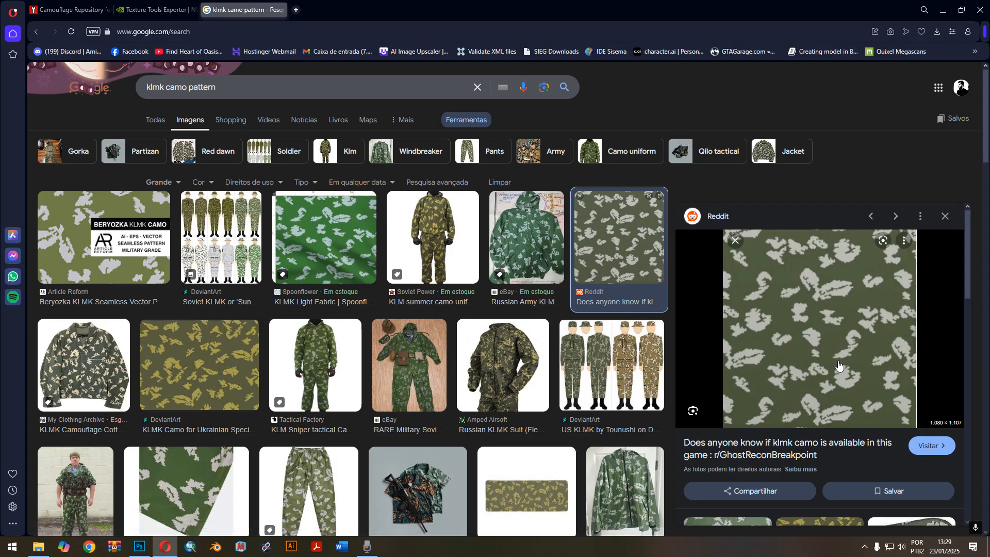
left_click(946, 217)
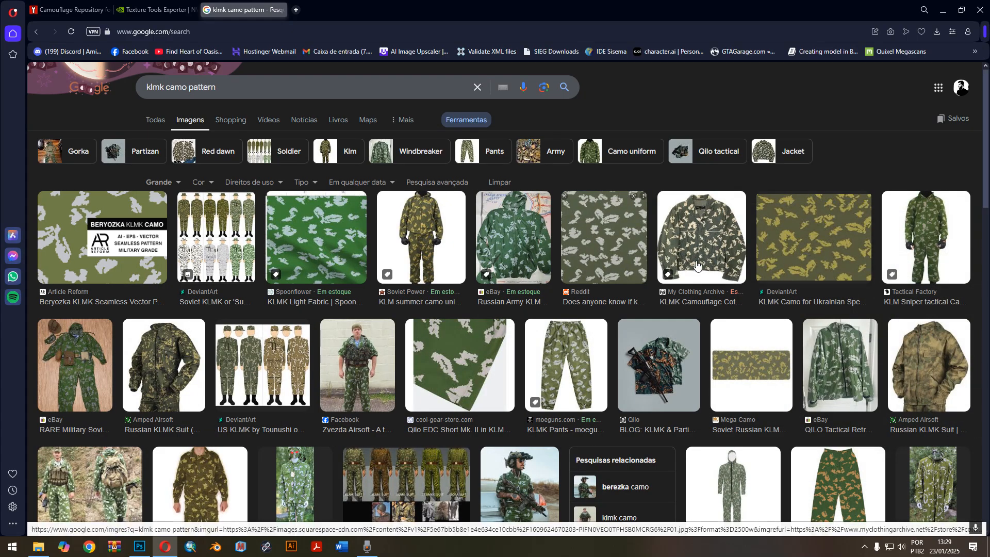
left_click(816, 256)
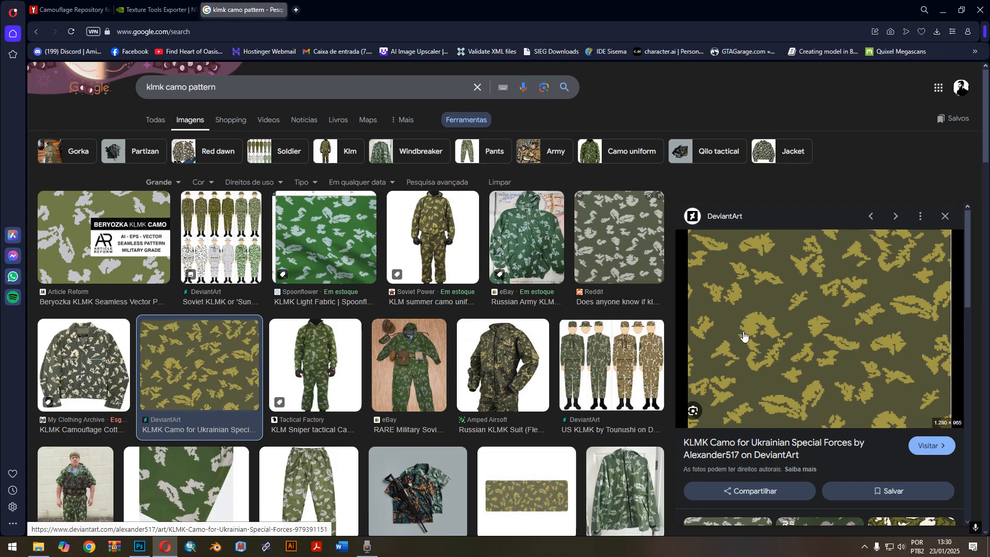
right_click(791, 307)
right_click(759, 331)
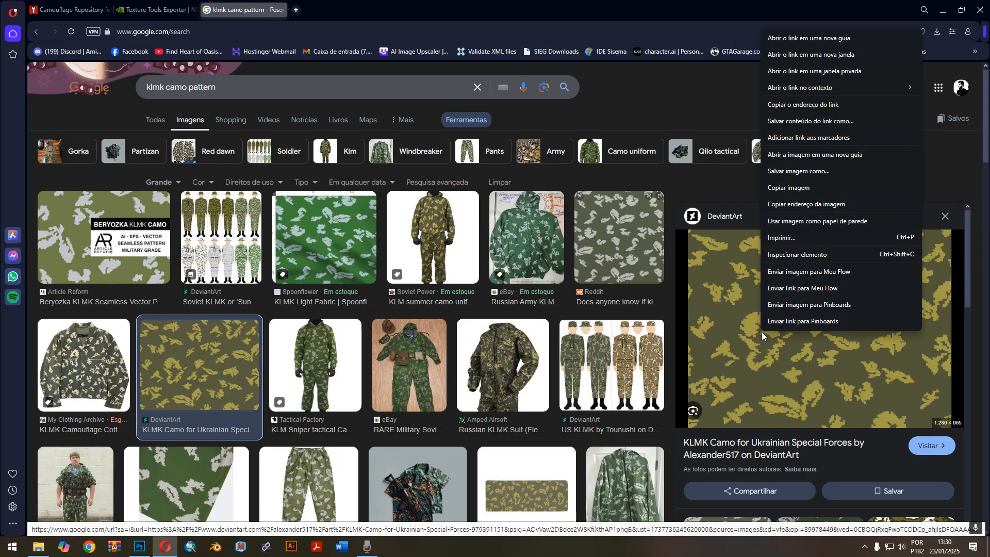
left_click(788, 188)
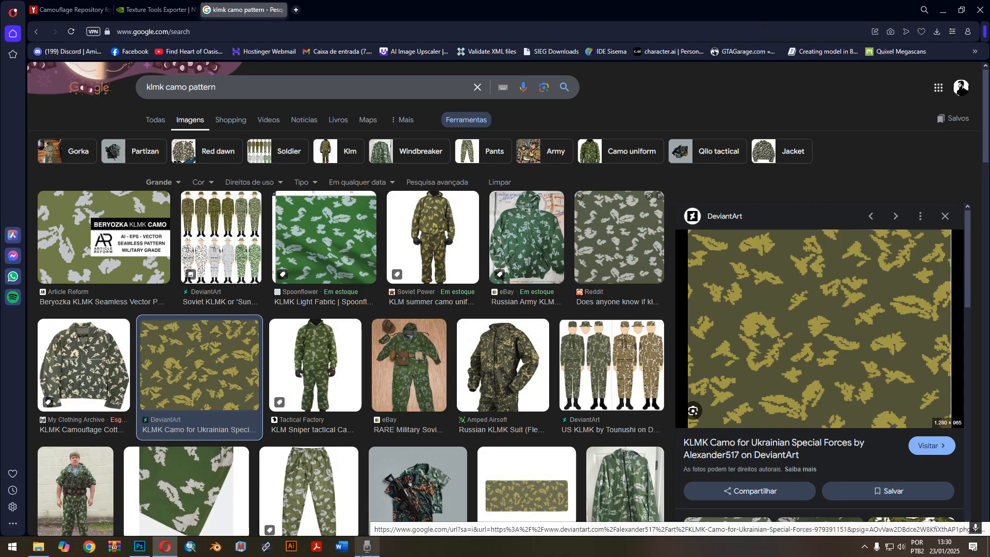
Return to Photoshop and paste the camo image as a new layer above the Hue/Saturation layer in barehands.dds.
left_click(139, 548)
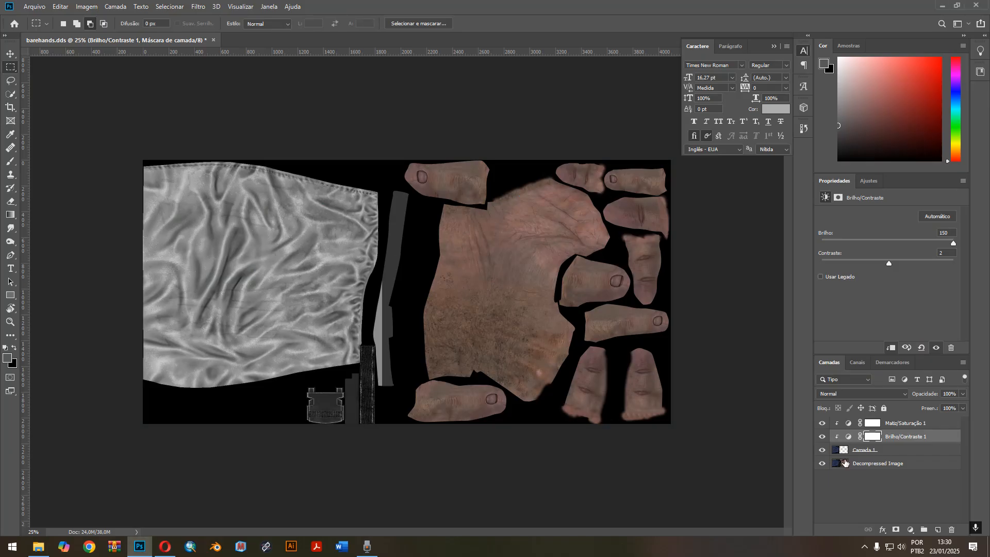
left_click(926, 426)
key("ctrl+v")
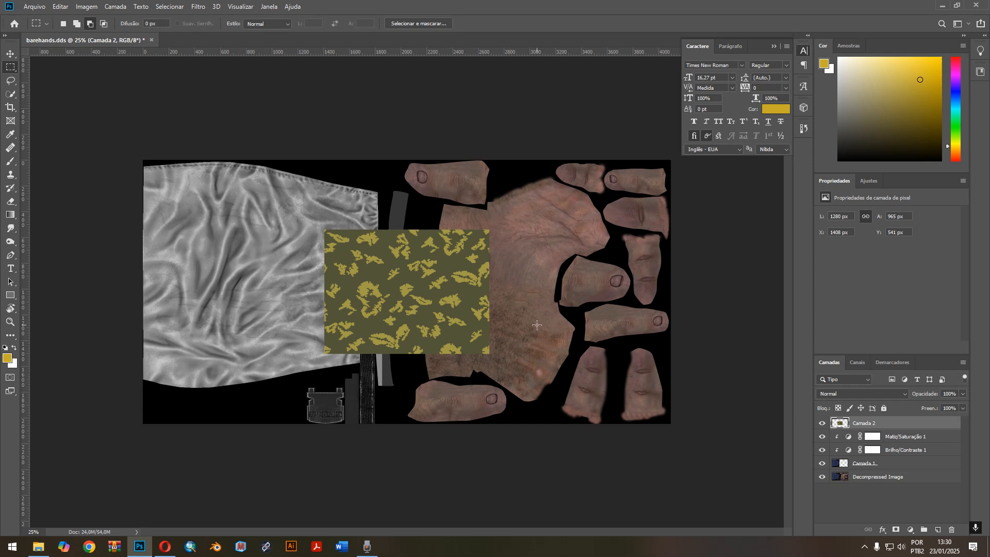
key("ctrl+t")
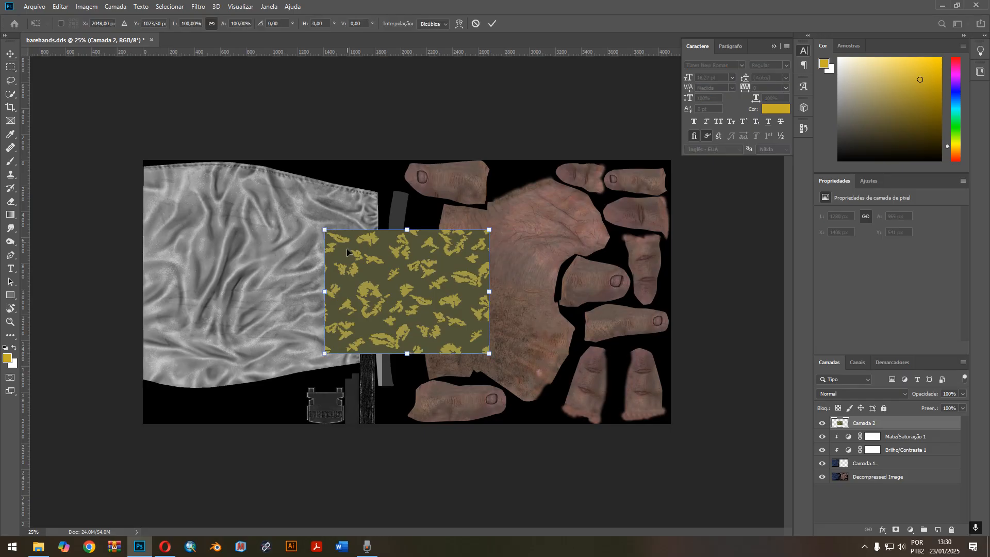
left_click_drag(489, 355, 515, 354)
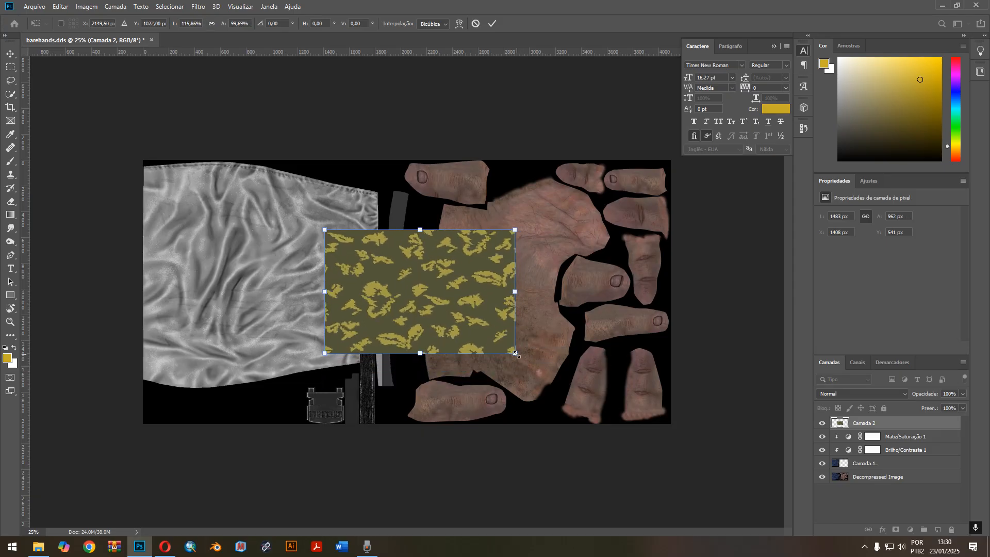
key("Escape")
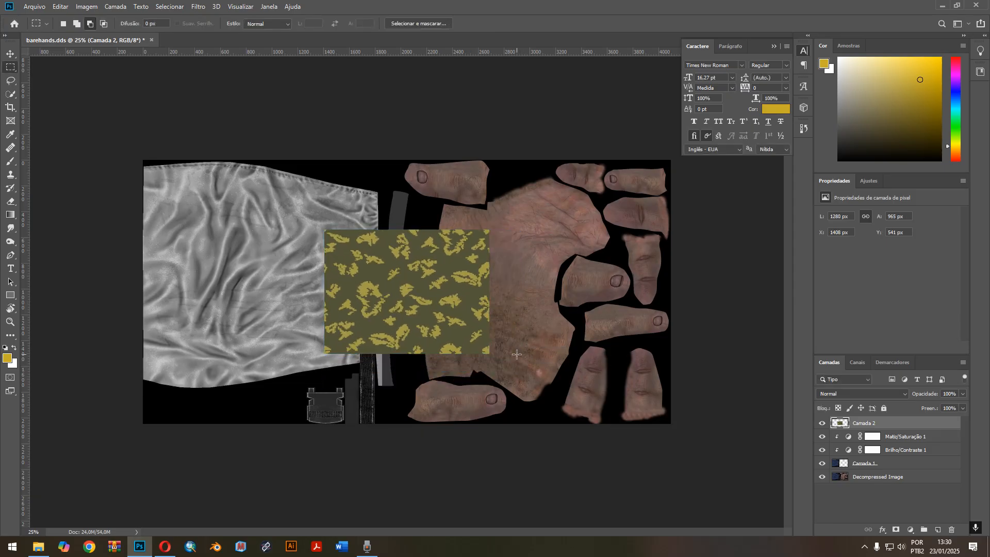
Scale the camo layer proportionally to about 187% and position it over the whole grey sleeve at about X -271, Y 0 px.
key("ctrl+t")
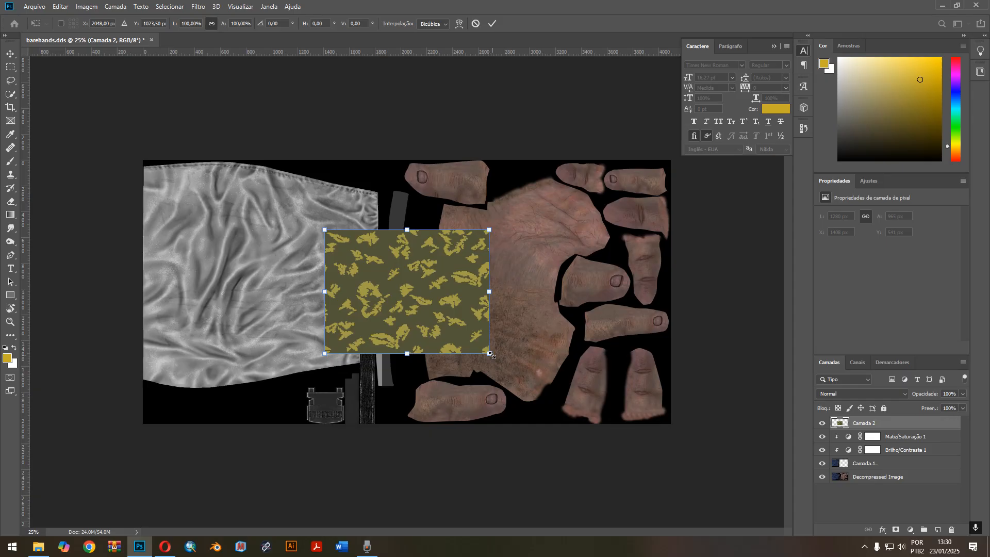
left_click_drag(490, 354, 522, 356)
key("ctrl+z")
left_click_drag(487, 354, 582, 421)
left_click_drag(499, 333, 286, 258)
left_click_drag(381, 353, 438, 389)
left_click_drag(402, 325, 394, 330)
left_click_drag(370, 299, 361, 296)
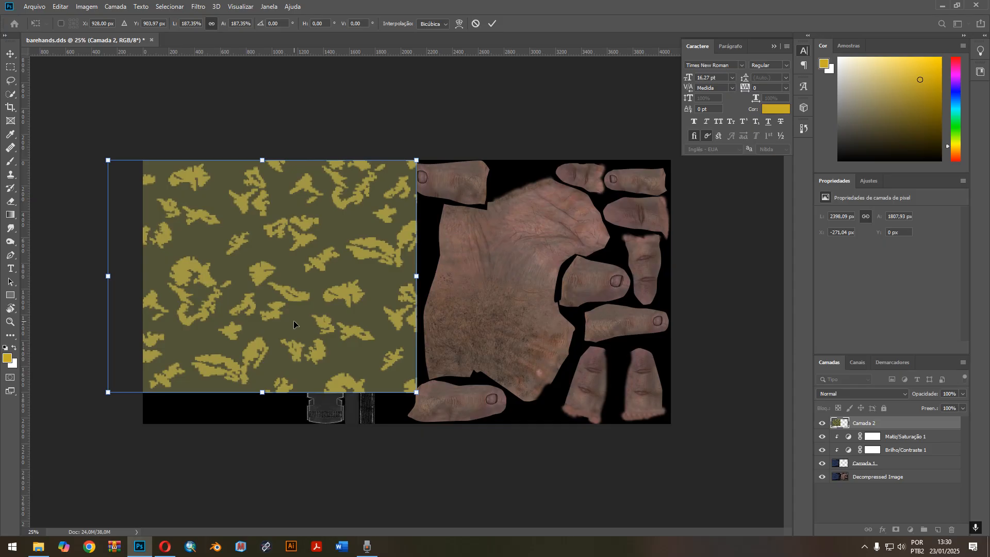
key("m")
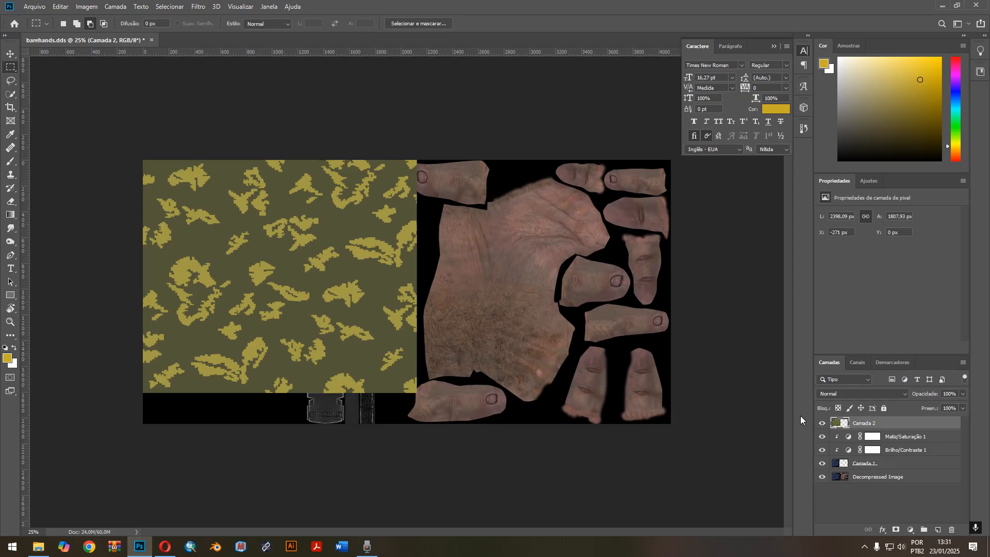
Duplicate the camo layer Camada 2 and place the copy beside the original, over the hand area, to extend the pattern.
key("ctrl+j")
key("ctrl+t")
left_click_drag(322, 297, 614, 302)
key("m")
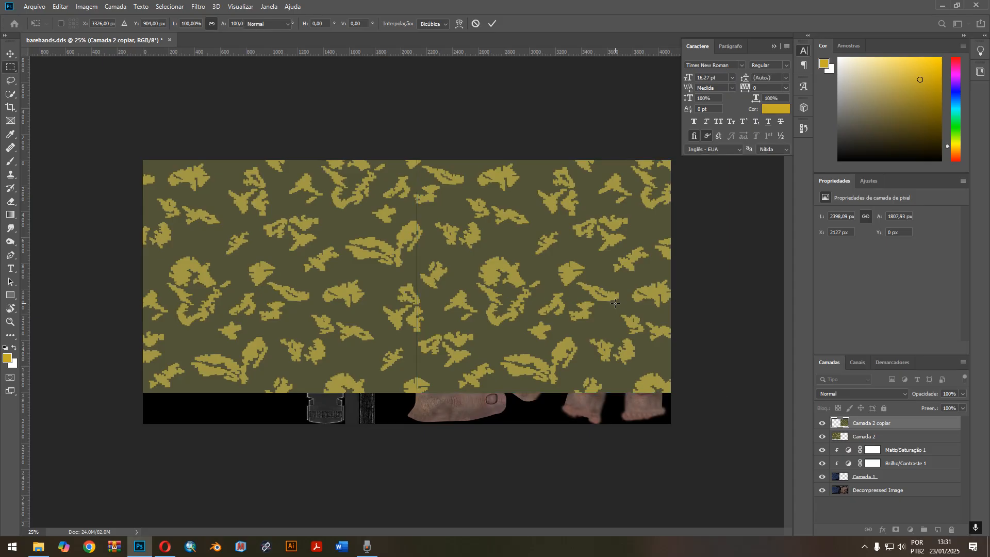
key("Return")
Nudge the camo copy to about X 2119, Y 4 px so its pattern lines up with the original at the seam.
key("v")
key("Left")
key("Left")
key("Up")
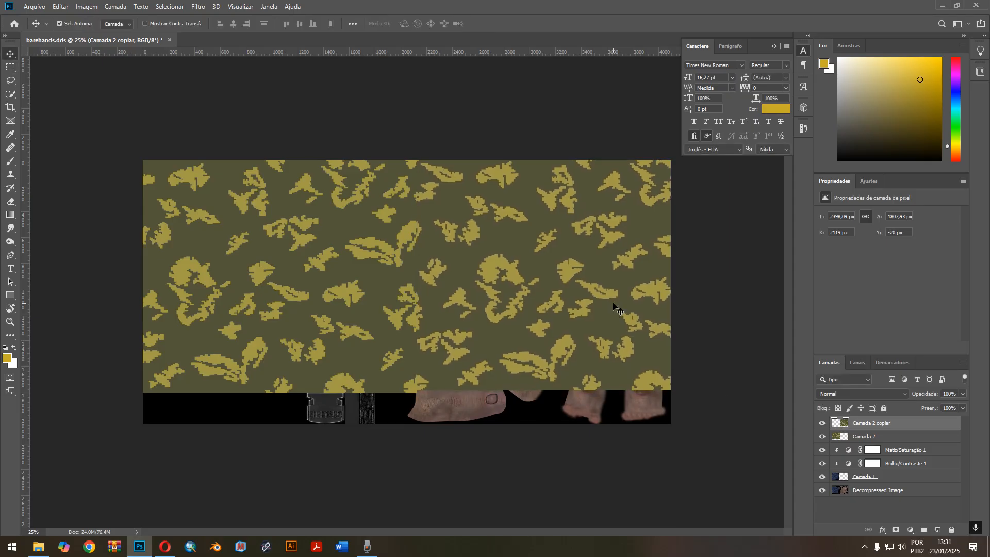
key("Up")
key("Down")
key("Down")
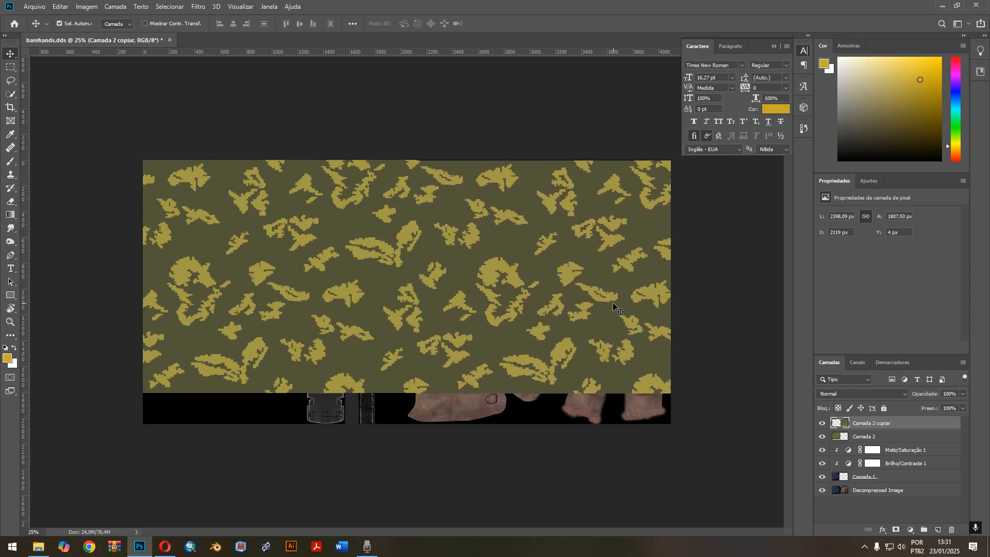
Try scaling both camo layers together down to about 49%, then delete the duplicate Camada 2 copiar.
left_click(897, 437, "ctrl")
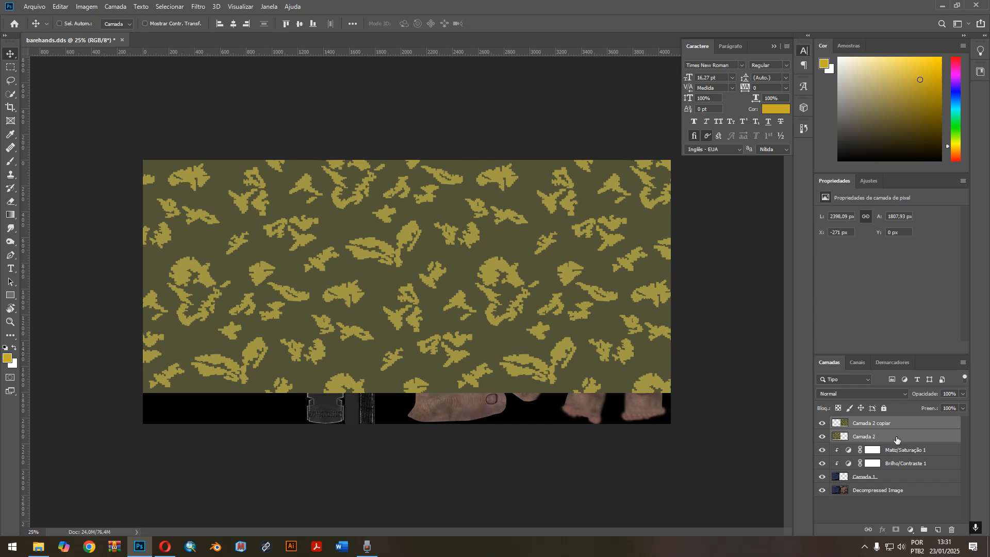
key("ctrl+t")
left_click_drag(727, 156, 401, 250)
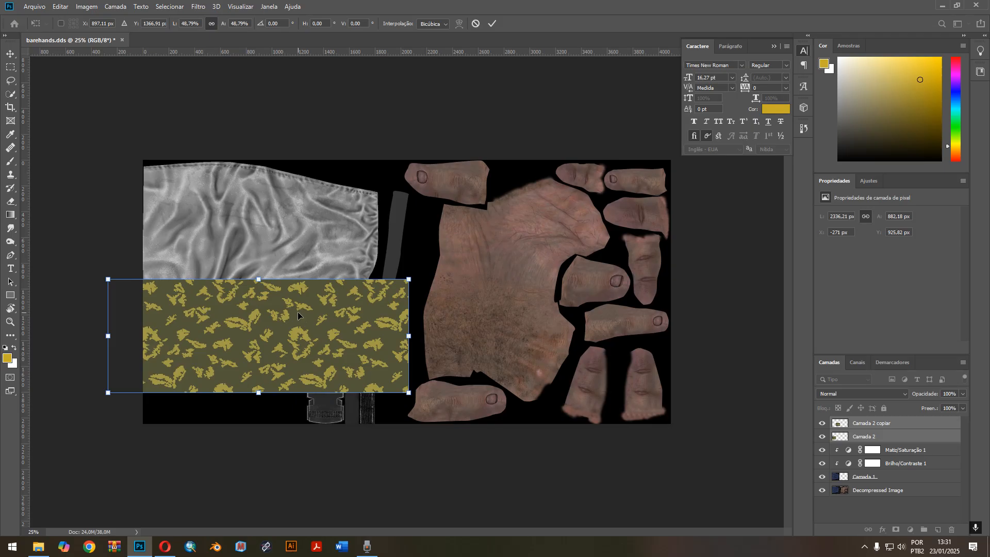
key("Escape")
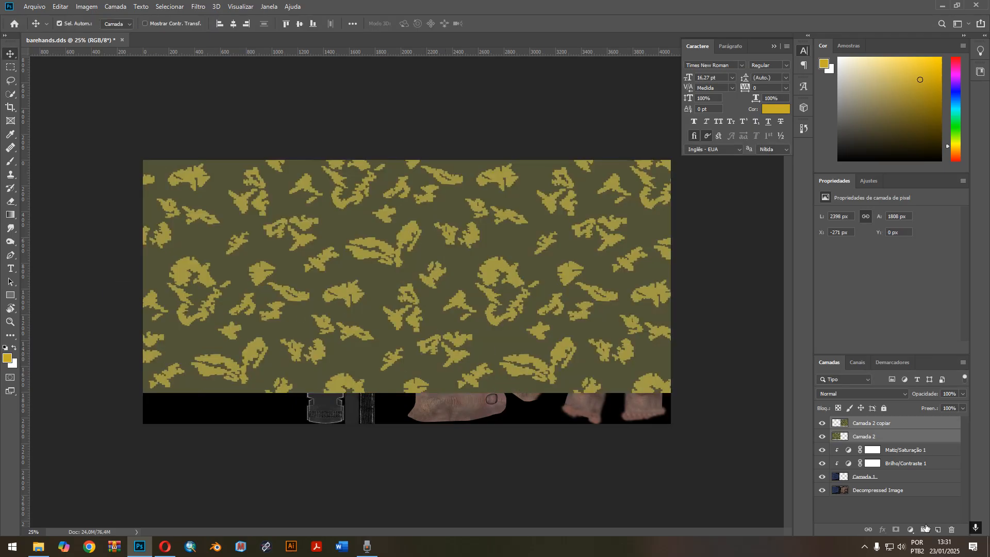
key("Delete")
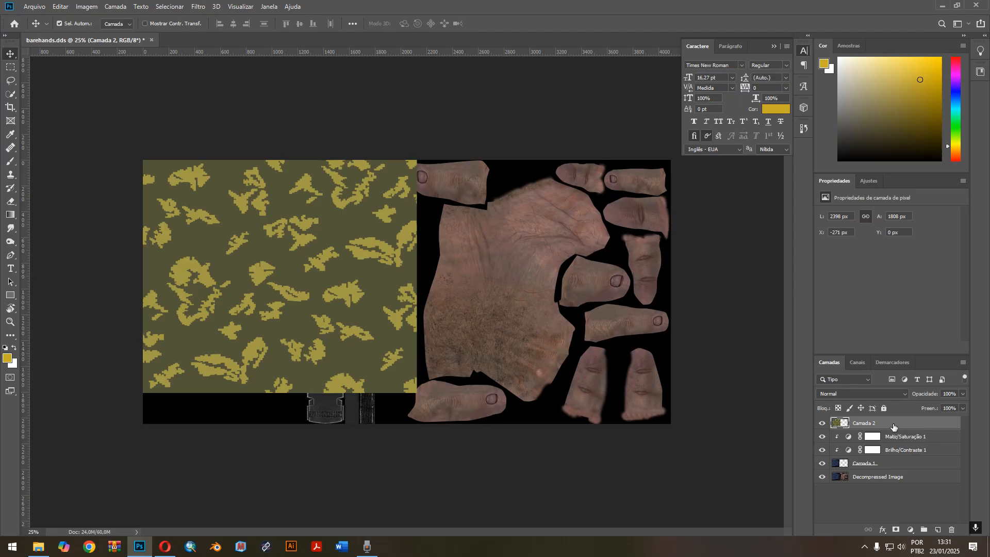
Clip the camo layer Camada 2 to the sleeve layer and toggle its visibility to compare the sleeve with and without it.
right_click(893, 426)
left_click(798, 297)
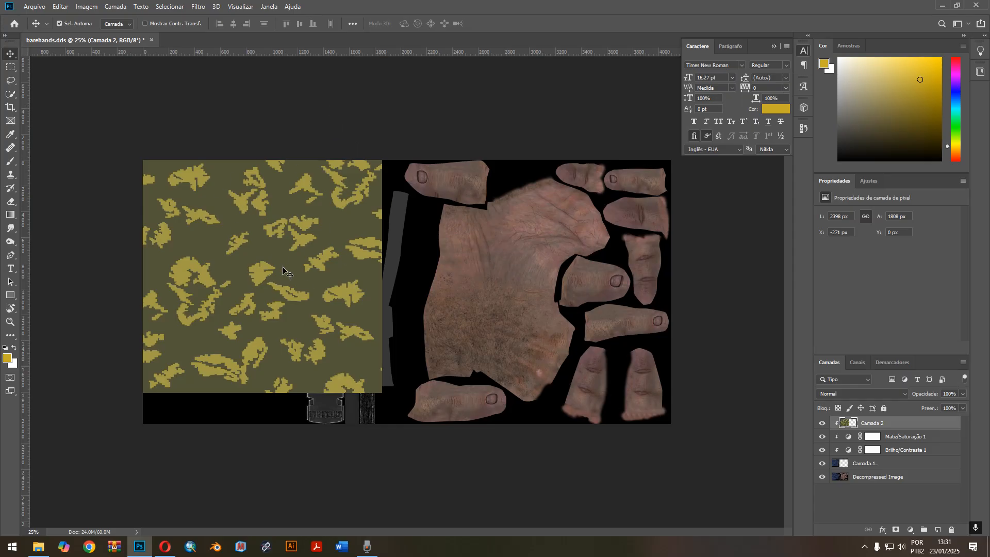
left_click(825, 423)
left_click(825, 422)
left_click(824, 422)
left_click(826, 422)
Try several blend modes on the camo layer Camada 2, such as Superexposição de Cores, Luz Indireta and Dividir, and settle on Multiplicação.
left_click(858, 395)
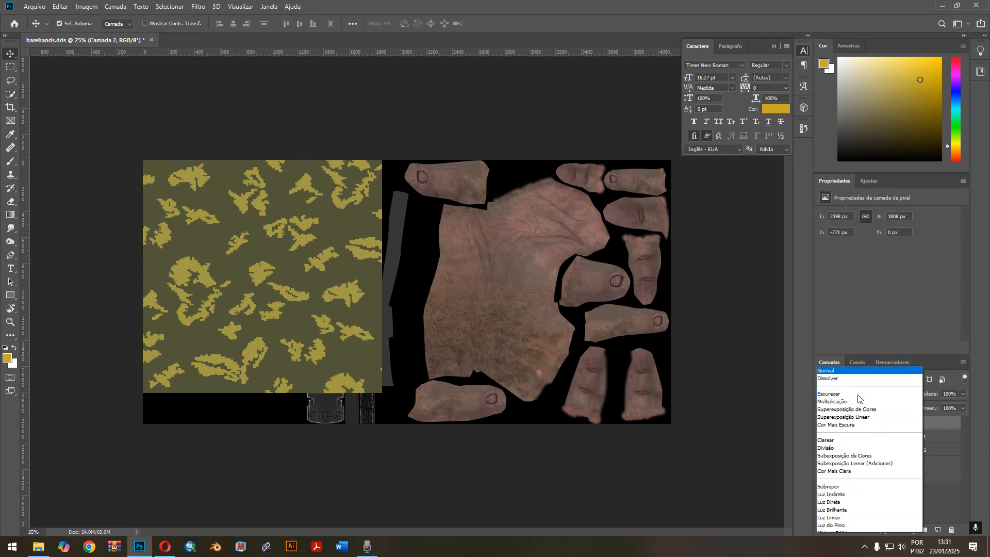
left_click(839, 289)
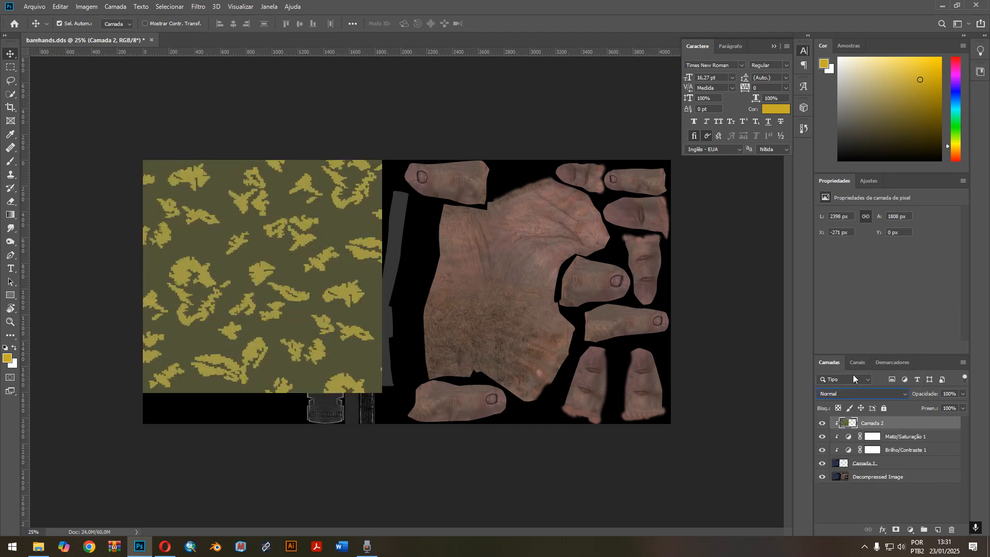
left_click(848, 394)
left_click(840, 282)
scroll(852, 394, "down", 3)
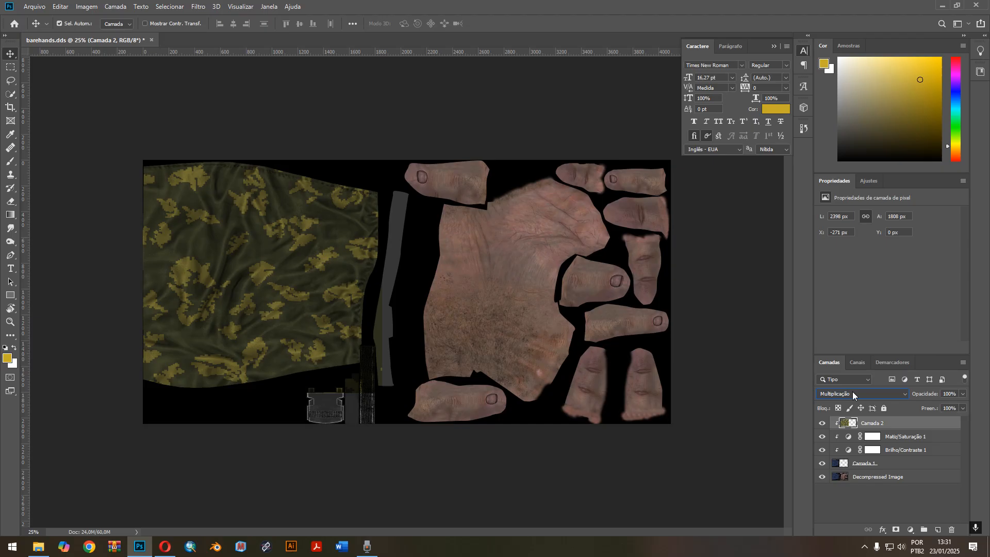
scroll(852, 394, "down", 4)
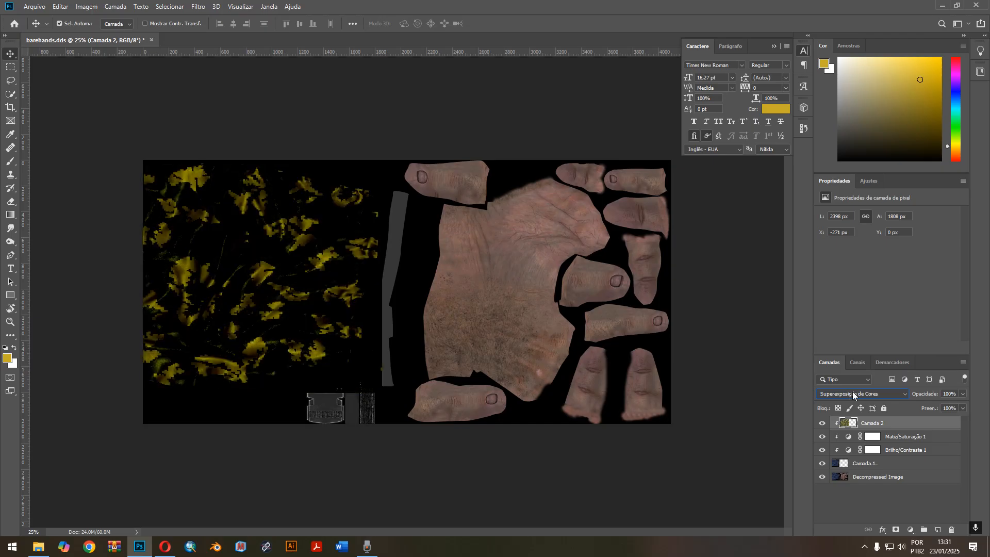
scroll(852, 393, "up", 9)
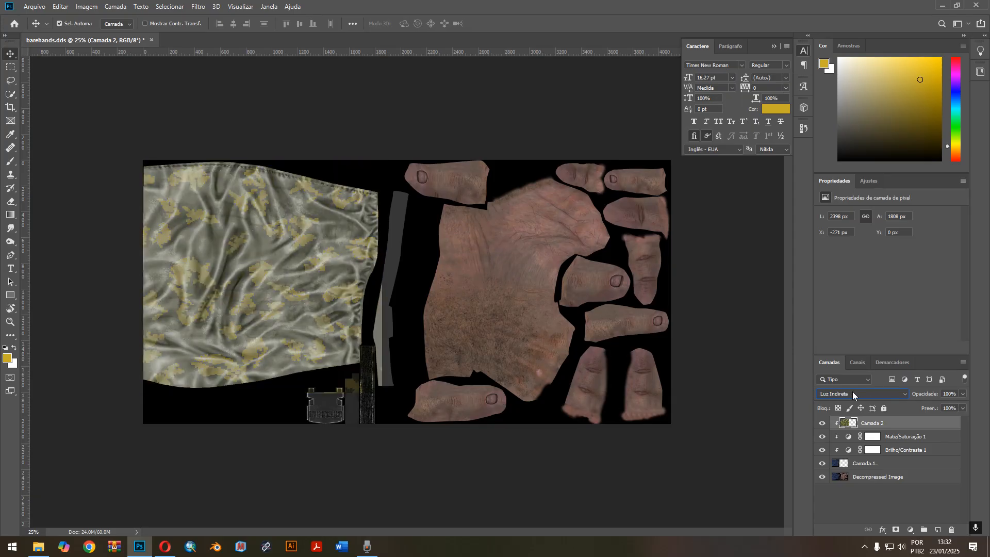
scroll(853, 396, "down", 4)
scroll(853, 395, "down", 2)
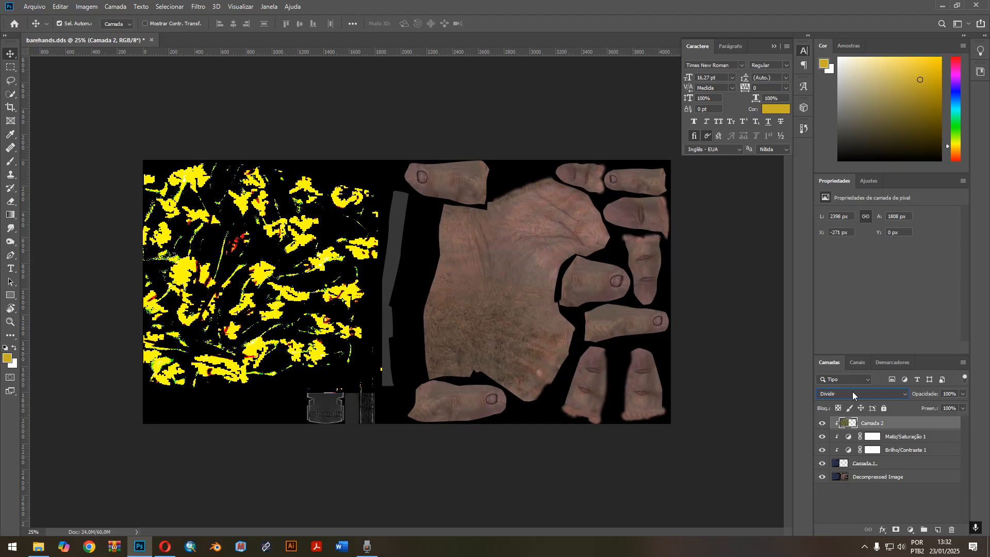
left_click(853, 394)
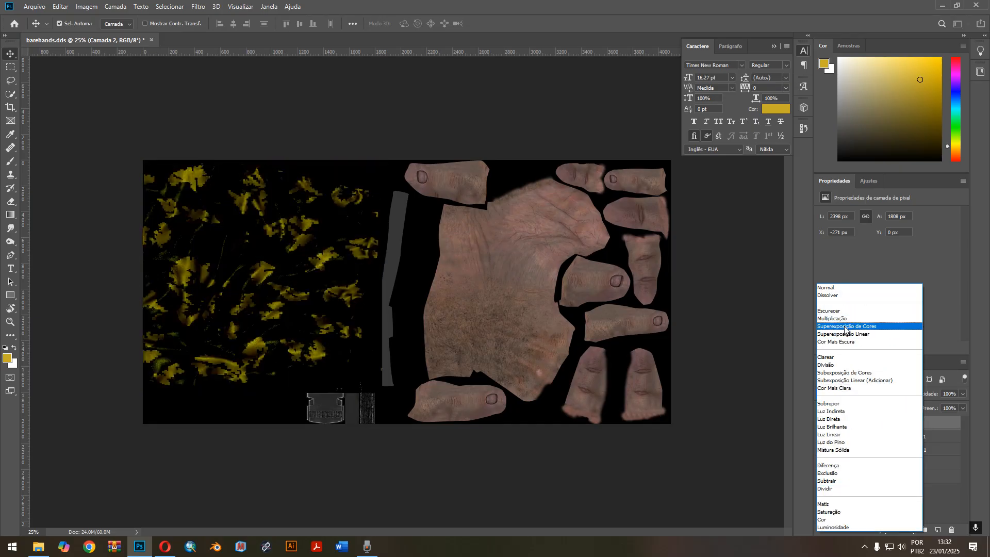
left_click(845, 318)
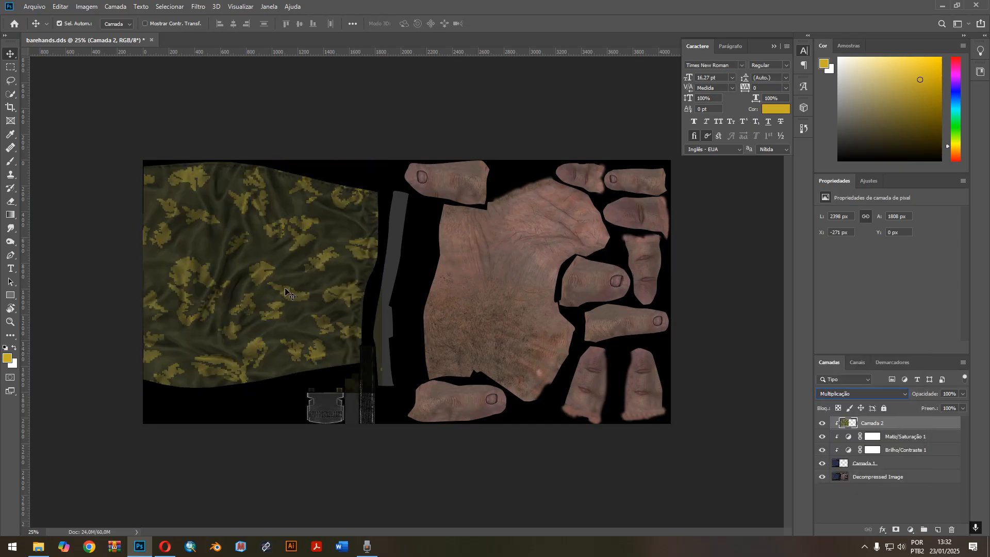
Release the clipping mask of the camo layer Camada 2 and toggle its visibility to compare the sleeve with and without it.
right_click(908, 424)
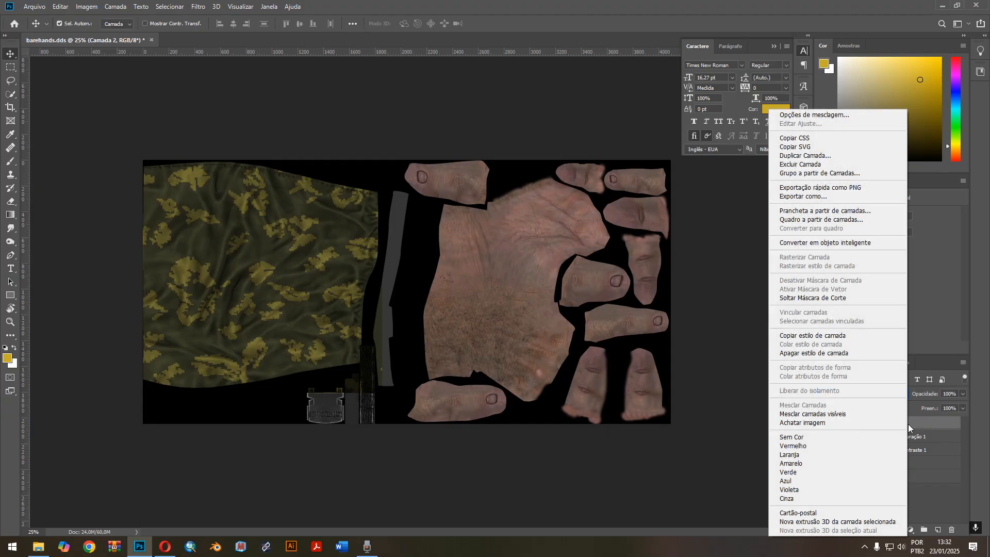
left_click(821, 298)
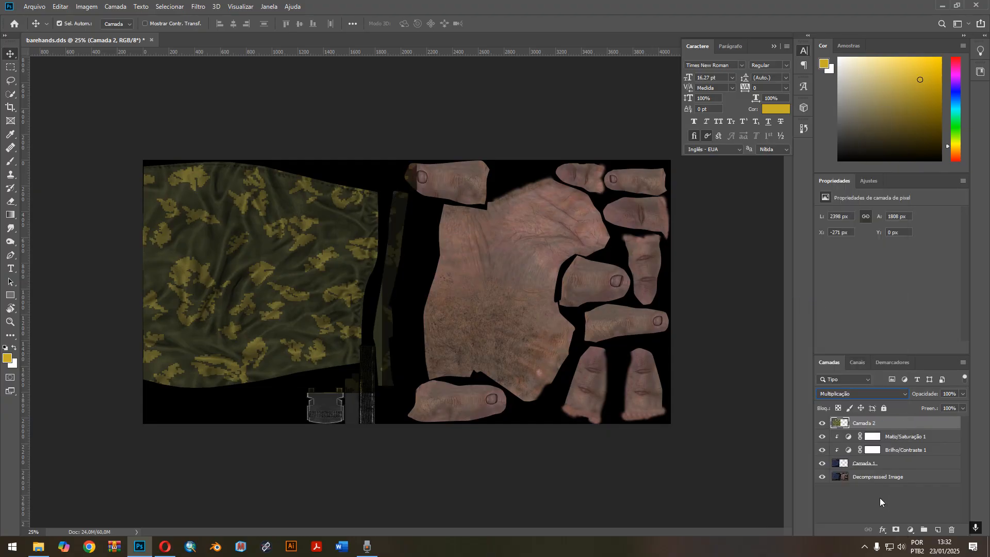
left_click(890, 394)
left_click(934, 490)
left_click(821, 423)
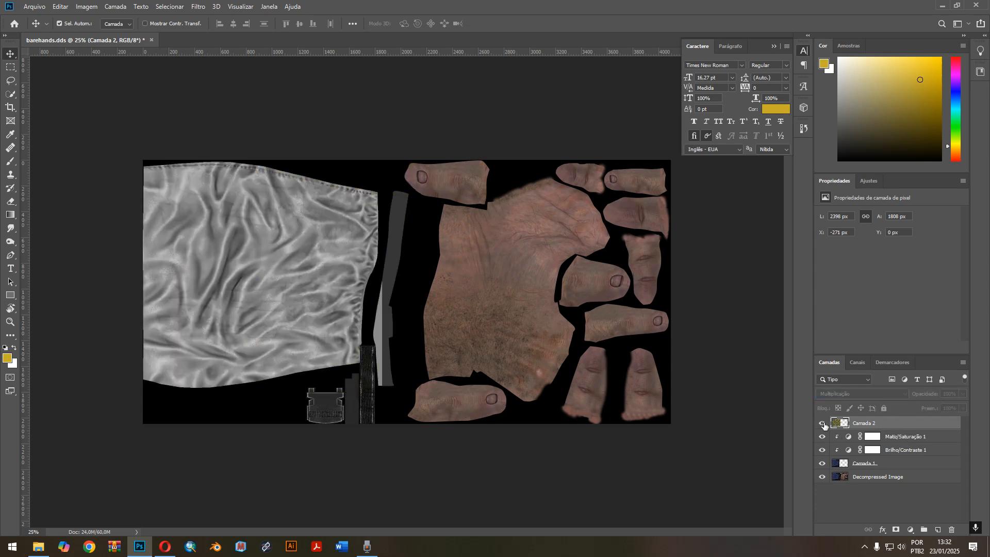
left_click(822, 423)
Add a Matiz/Saturação adjustment clipped to Camada 2 with hue +10 and saturation -100.
left_click(910, 529)
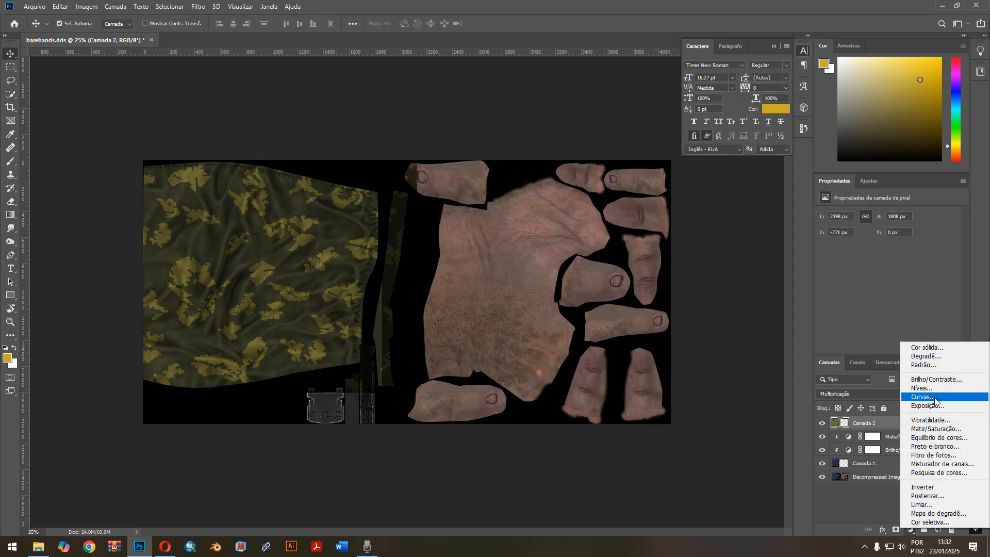
left_click(935, 429)
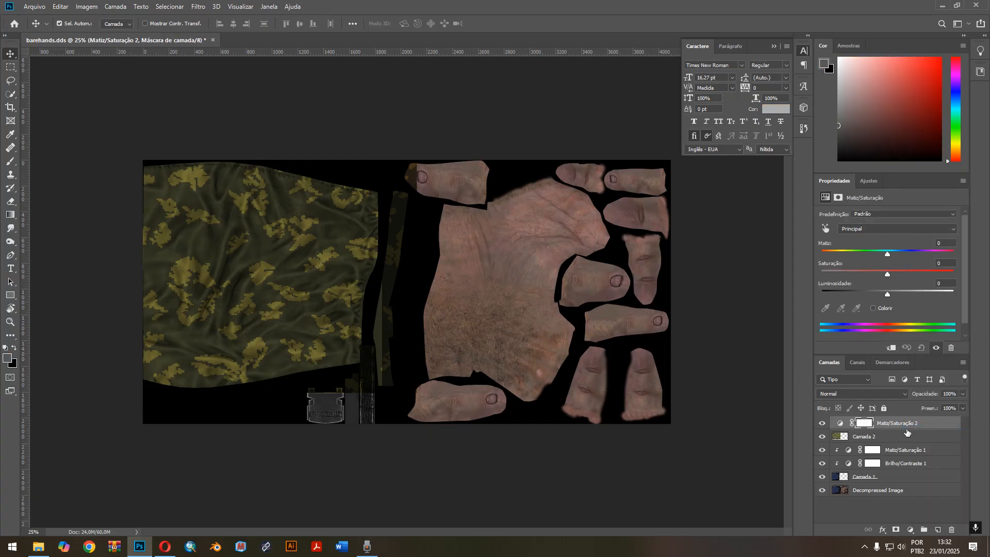
right_click(930, 423)
left_click(836, 298)
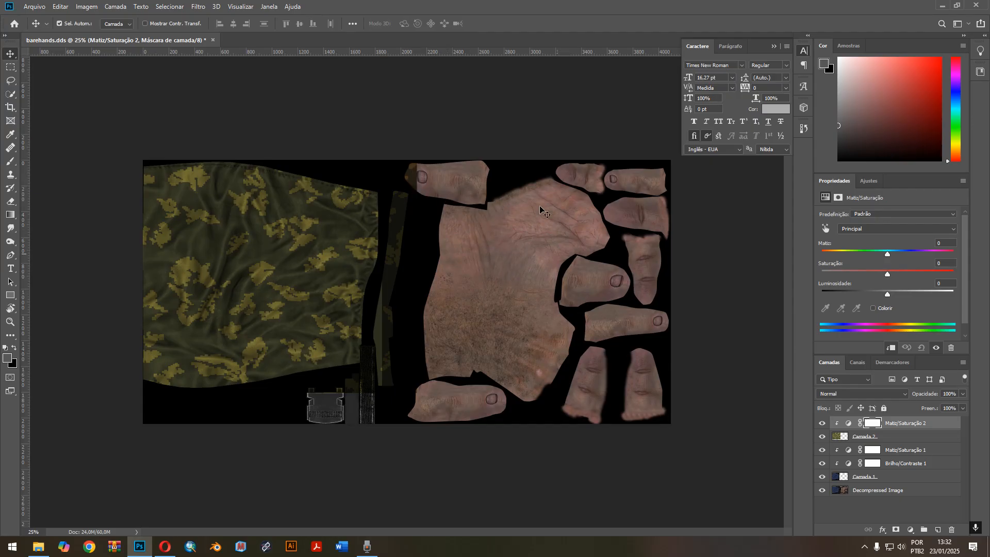
left_click_drag(887, 276, 826, 274)
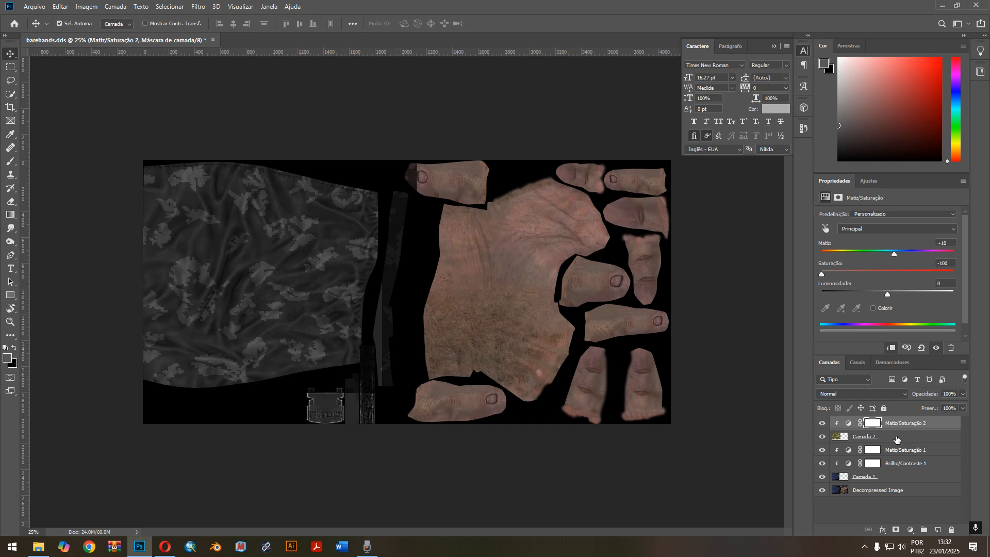
Add a Brilho/Contraste adjustment clipped directly above Camada 2, set its brightness to 60 and adjust its contrast.
left_click(897, 439)
left_click(910, 530)
left_click(933, 375)
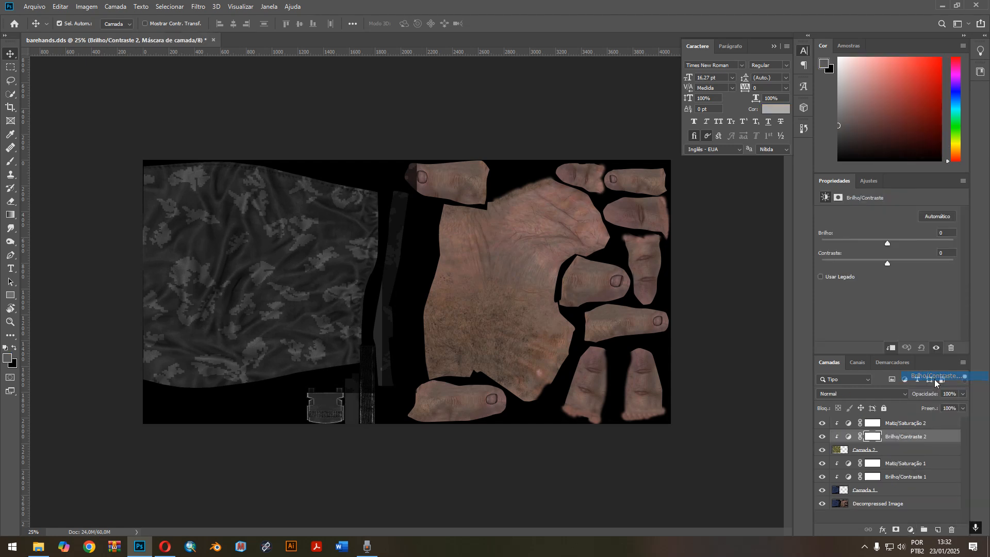
left_click_drag(885, 243, 913, 244)
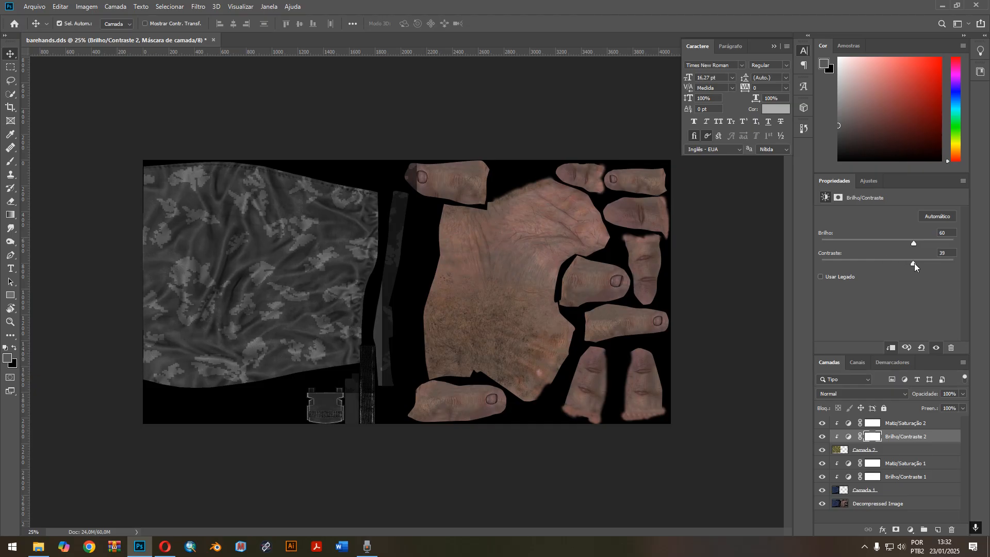
left_click_drag(938, 262, 860, 262)
Add an Inverter adjustment clipped directly above the camo layer Camada 2.
left_click(898, 451)
left_click(903, 437)
left_click(905, 423)
left_click(898, 451)
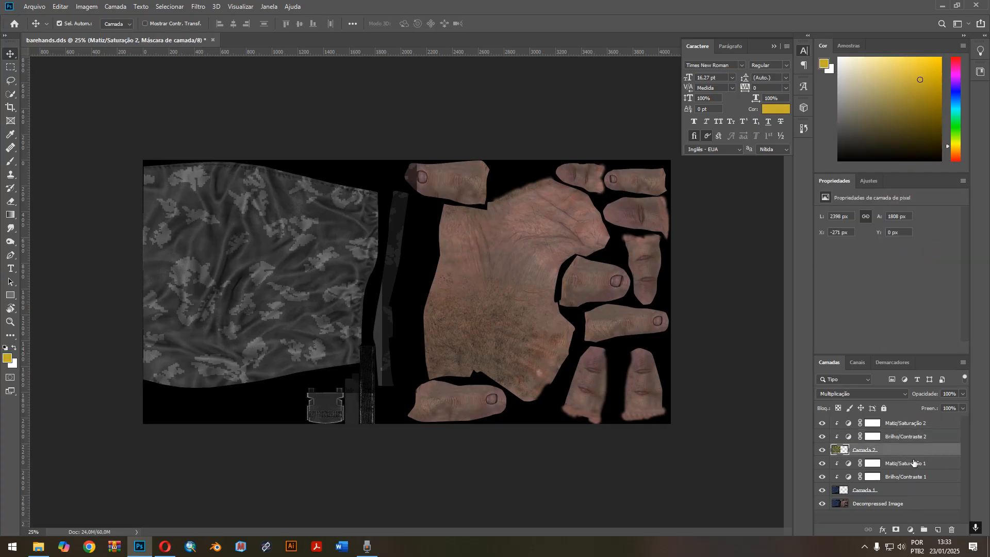
left_click(910, 530)
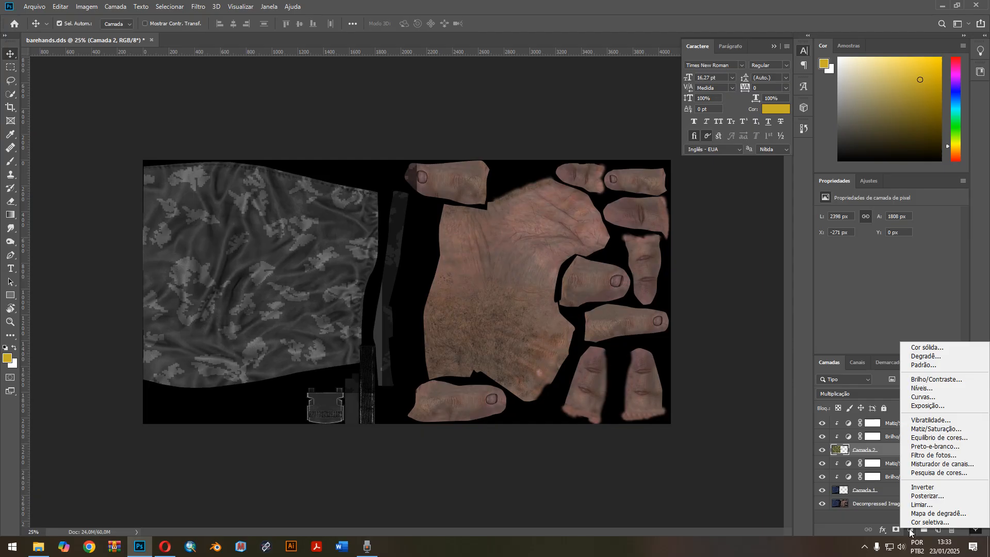
left_click(922, 487)
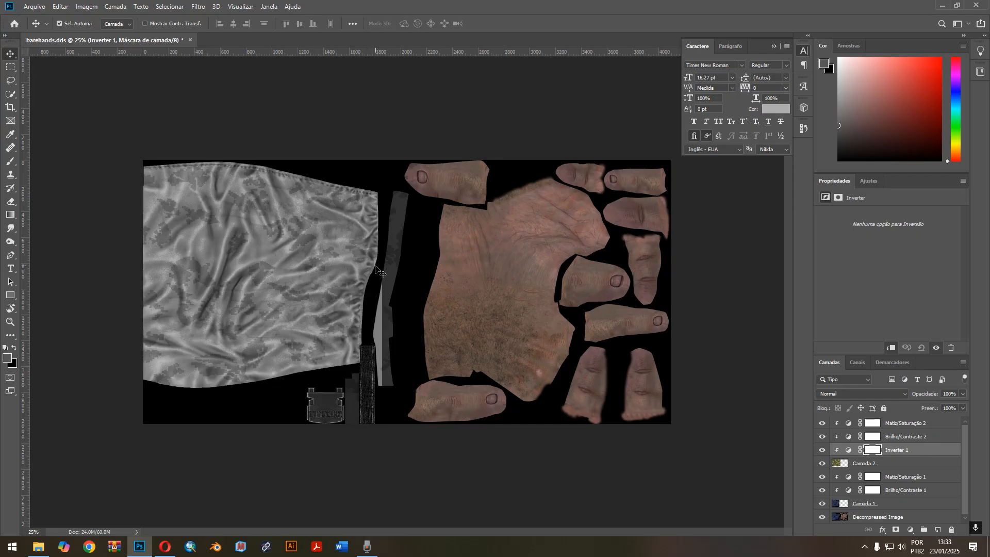
Set Brilho/Contraste 2 to brightness -32 and contrast about 52, and retune hue and saturation in Matiz/Saturação 2 for a green camo.
left_click(910, 438)
left_click_drag(912, 243, 873, 243)
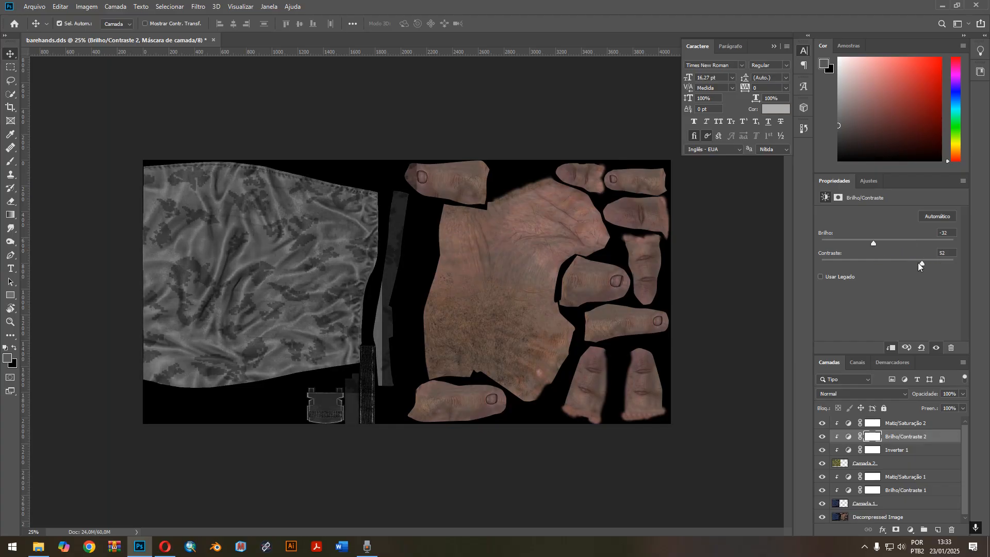
left_click(893, 427)
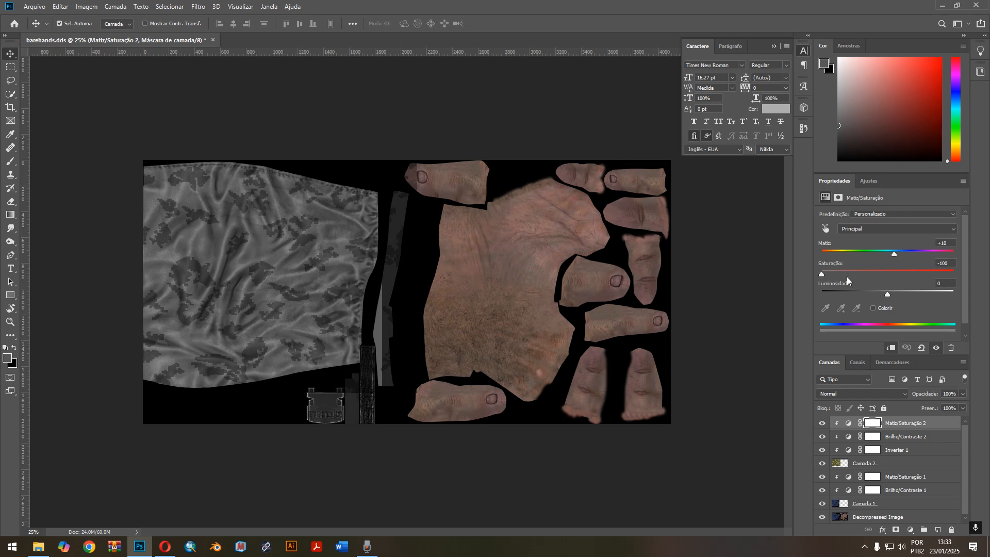
mouse_move(824, 274)
left_mouse_down()
mouse_move(879, 274)
mouse_move(823, 274)
left_mouse_up()
left_click_drag(823, 274, 829, 254)
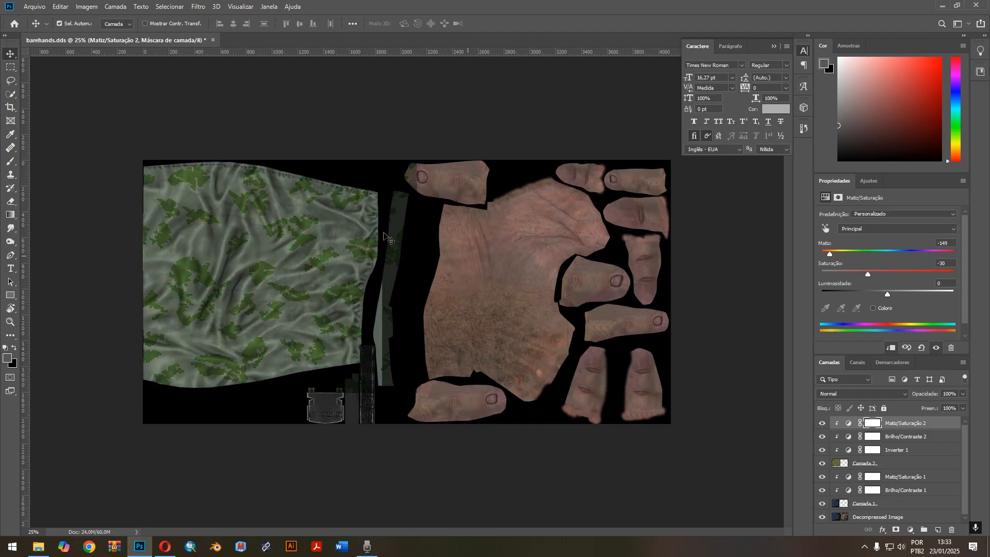
Erase the parts of Camada 2 that spill outside the sleeve onto the thumb, strips and buckle, using an enlarged eraser brush.
left_click(899, 465)
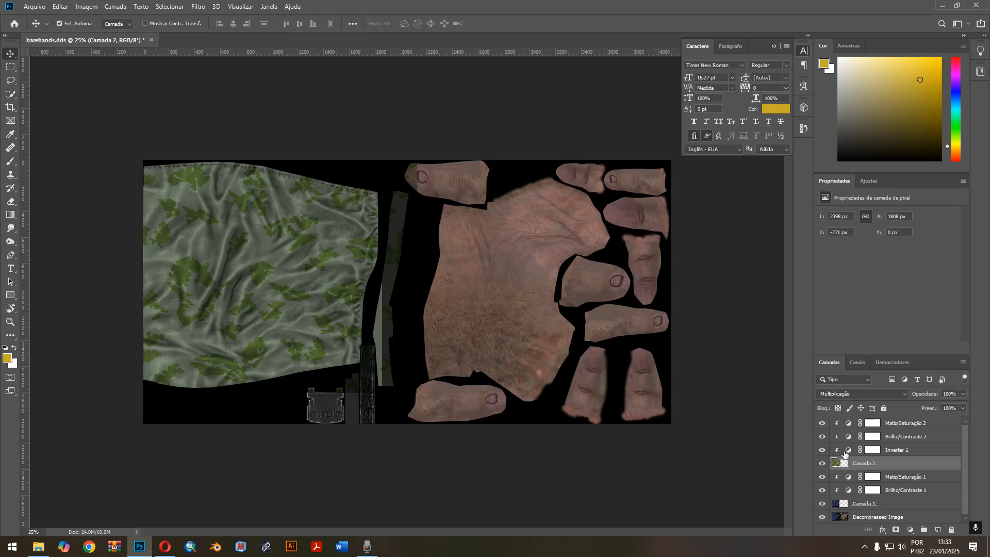
right_click(893, 466)
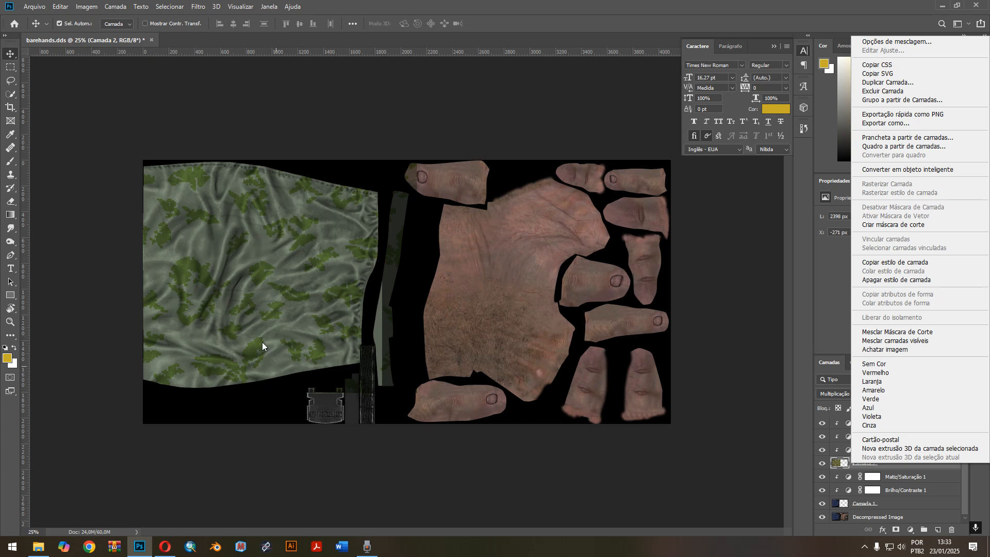
left_click(789, 396)
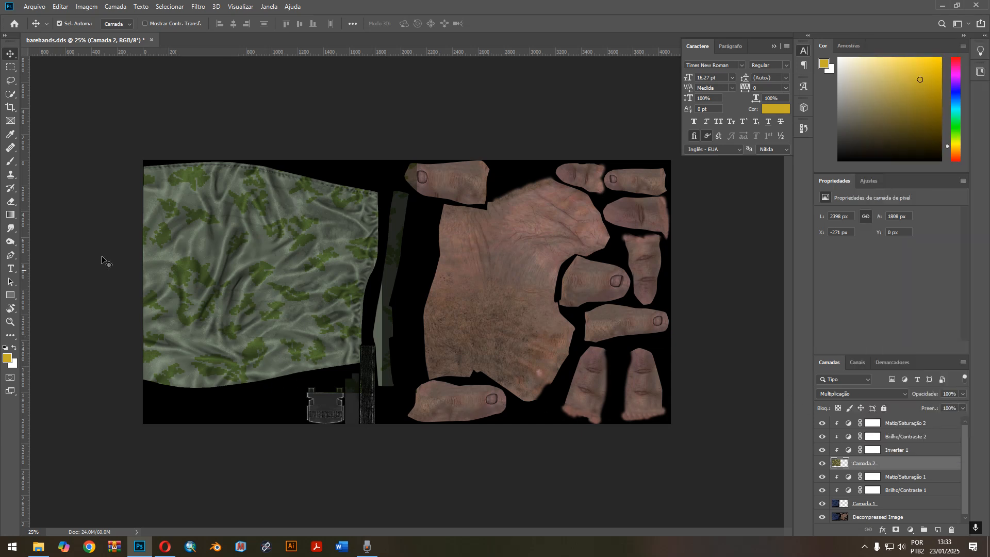
left_click(12, 203)
right_click(419, 225)
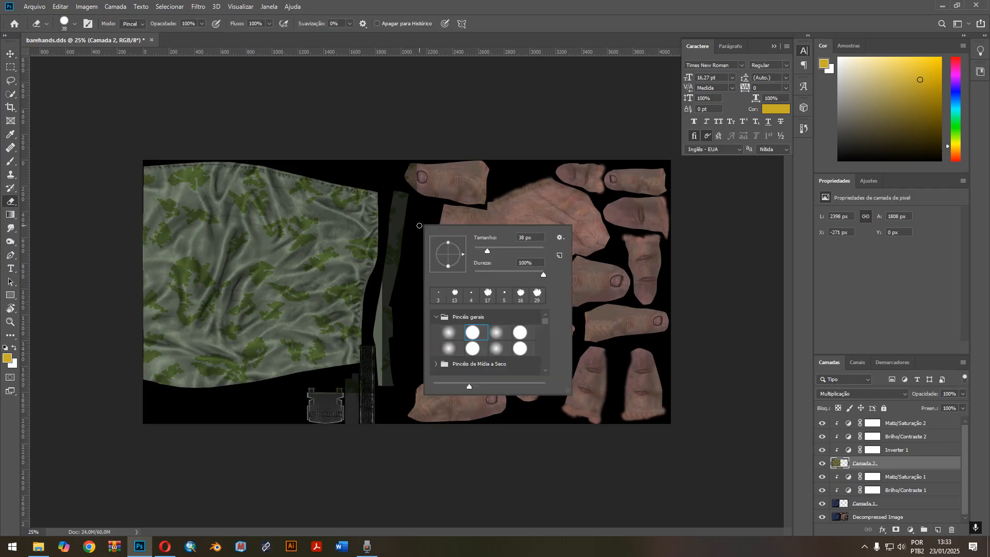
left_click(10, 204)
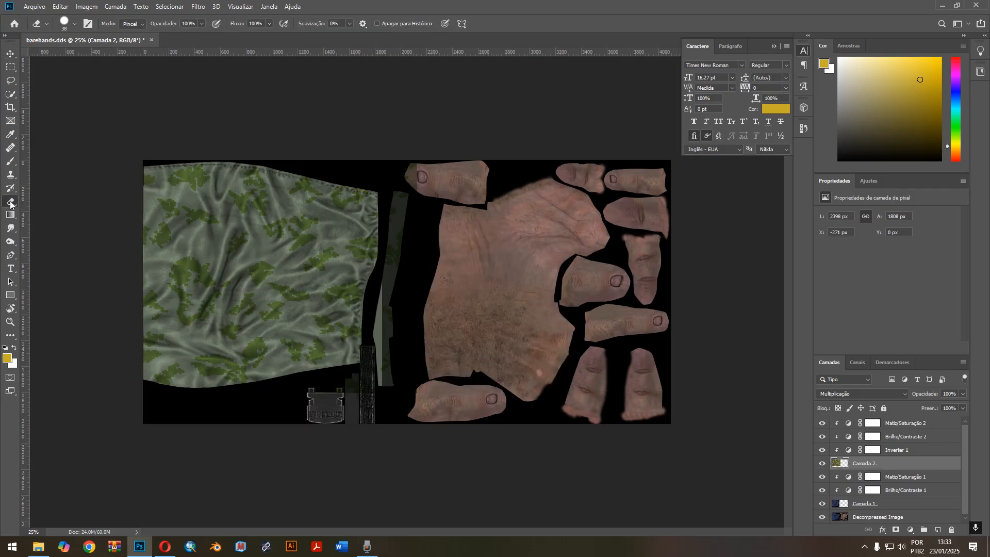
right_click(433, 243)
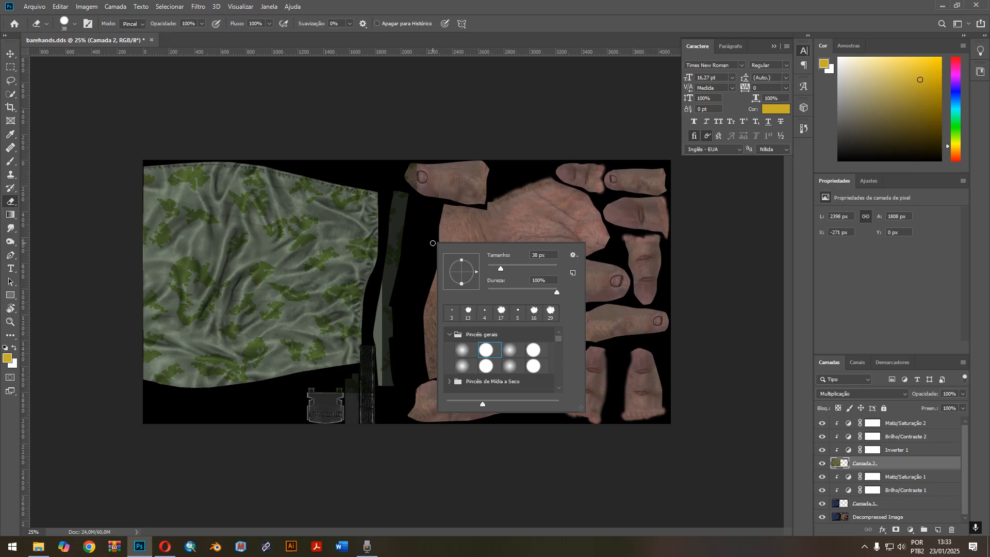
left_click_drag(511, 264, 518, 266)
mouse_move(420, 173)
left_mouse_down()
mouse_move(408, 163)
mouse_move(392, 242)
mouse_move(401, 209)
mouse_move(379, 400)
mouse_move(369, 407)
mouse_move(370, 345)
mouse_move(345, 391)
mouse_move(313, 392)
left_mouse_up()
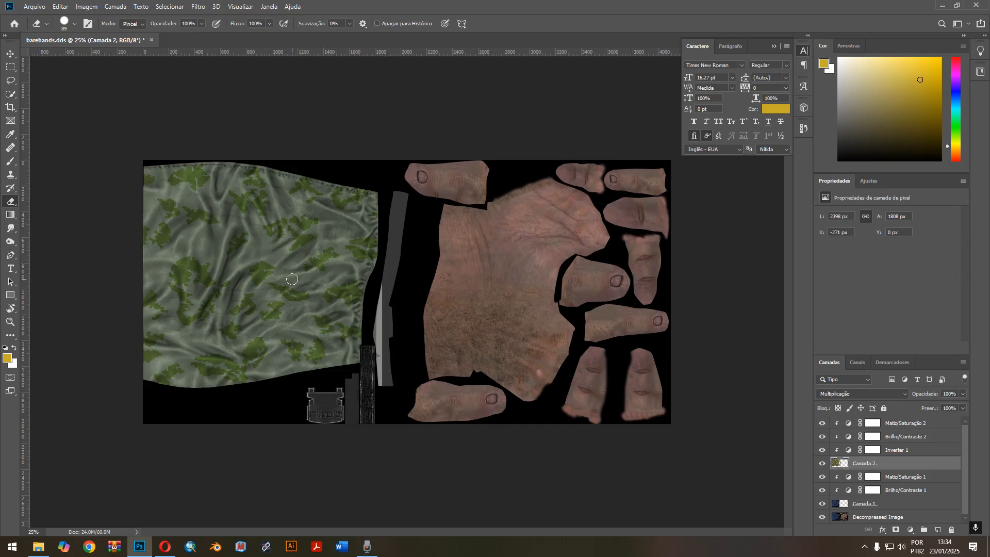
Open bf4_ru_sleeves_voyager2.dds from the act textures folder with default DDS read options, keeping its embedded color profile.
left_click(39, 549)
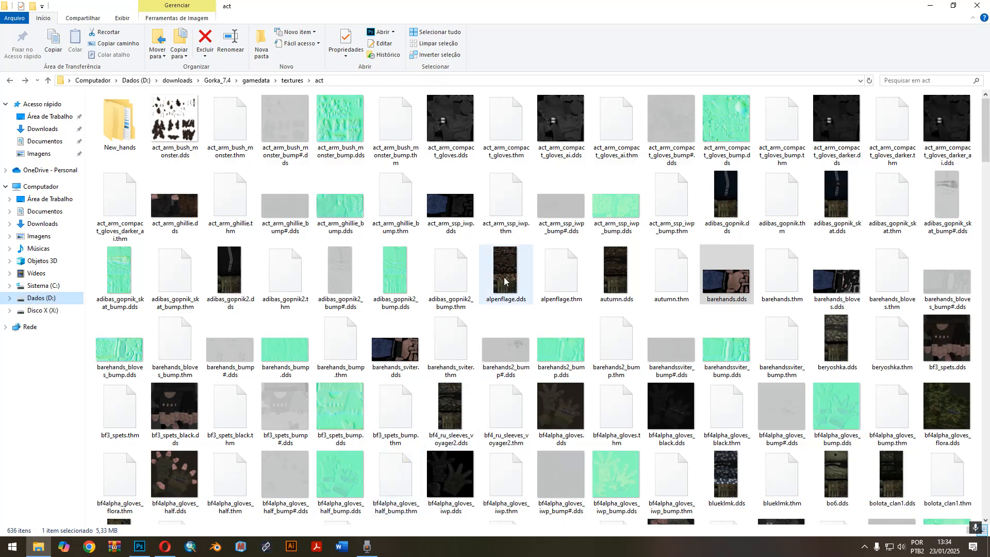
double_click(453, 402)
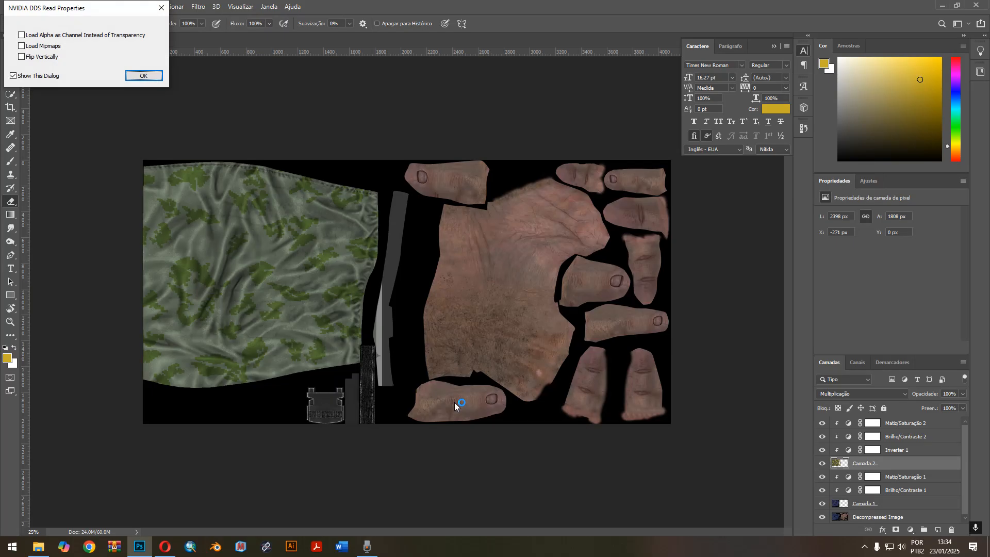
key("Return")
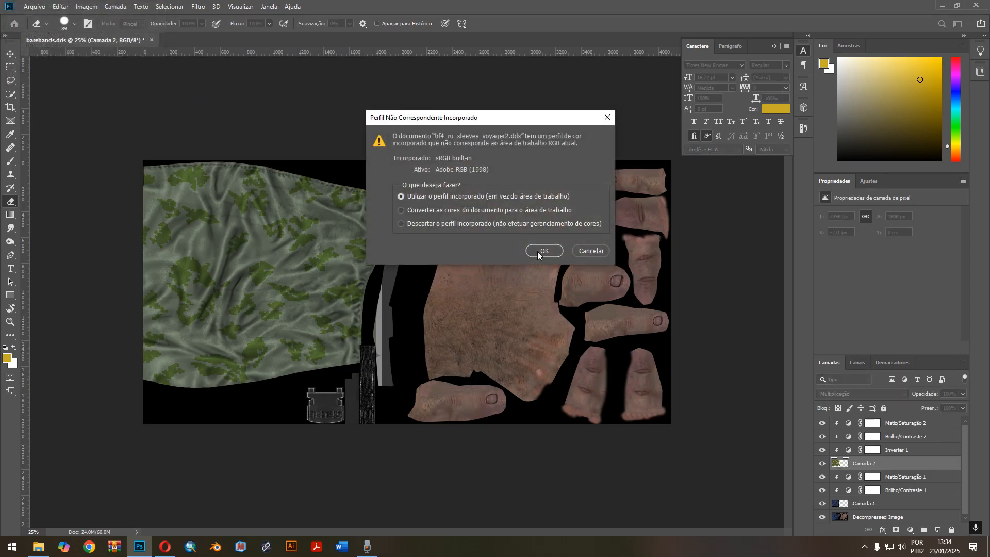
left_click(536, 250)
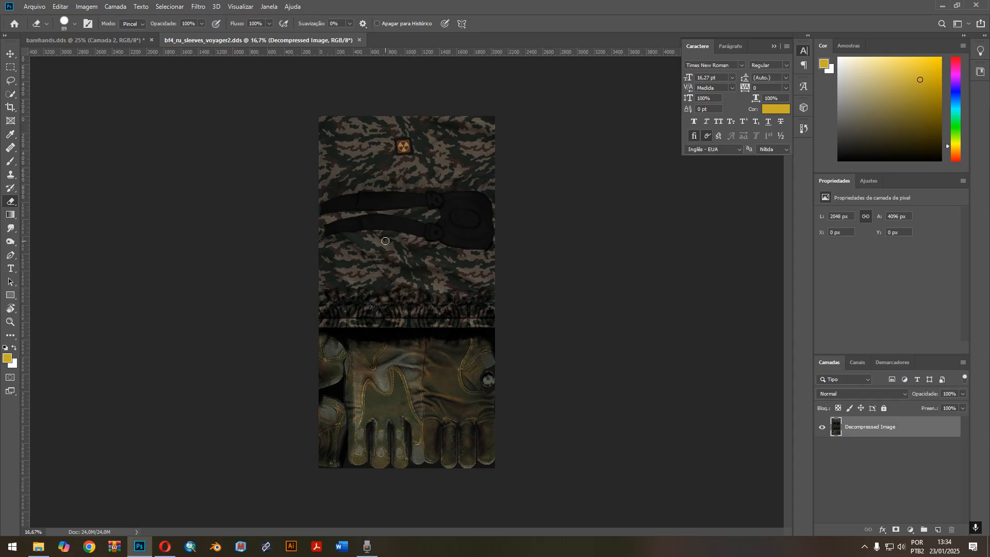
Trace a closed Pen tool shape around the two black straps, their buckles and the attached pad on the camo sleeve.
left_click(10, 256)
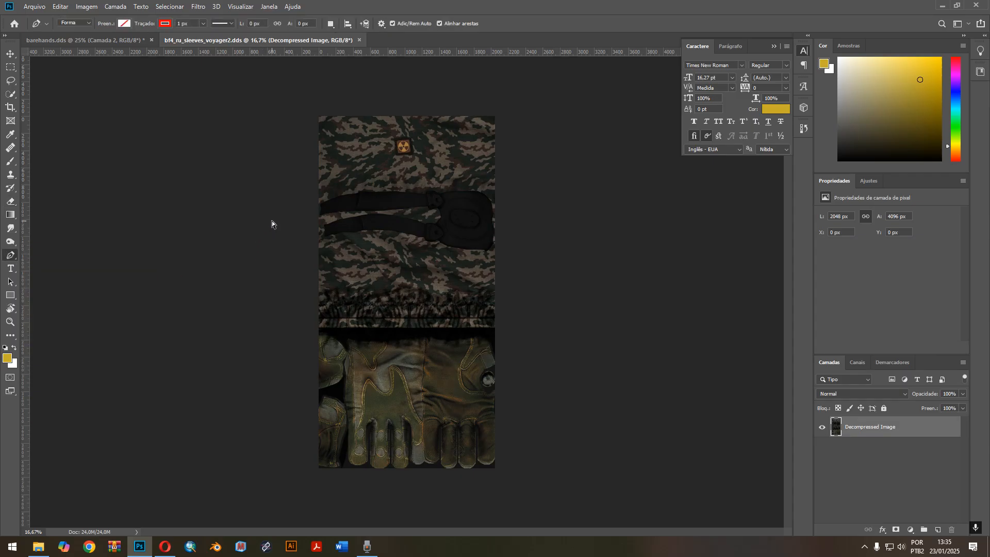
key("ctrl+plus")
key("ctrl+plus")
scroll(272, 222, "up", 3)
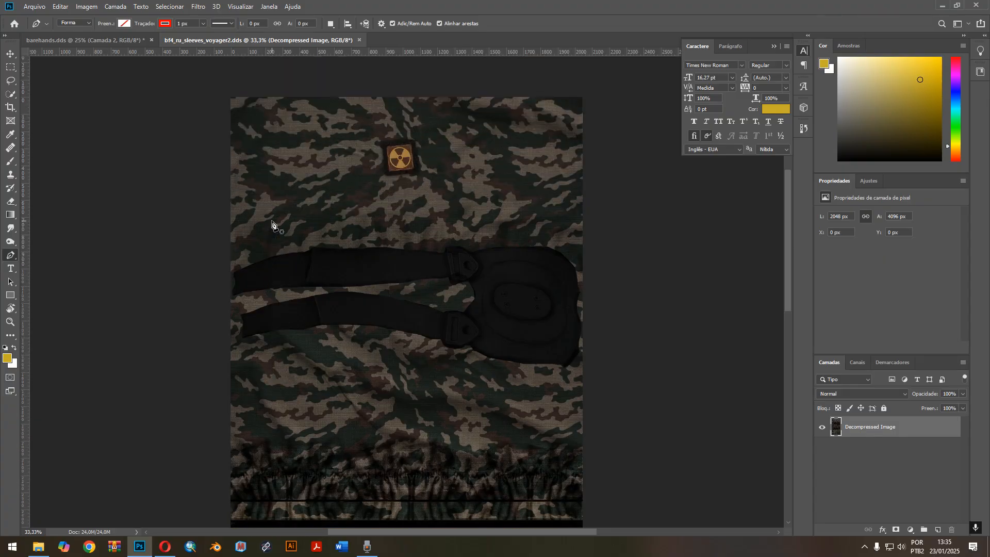
key("ctrl+plus")
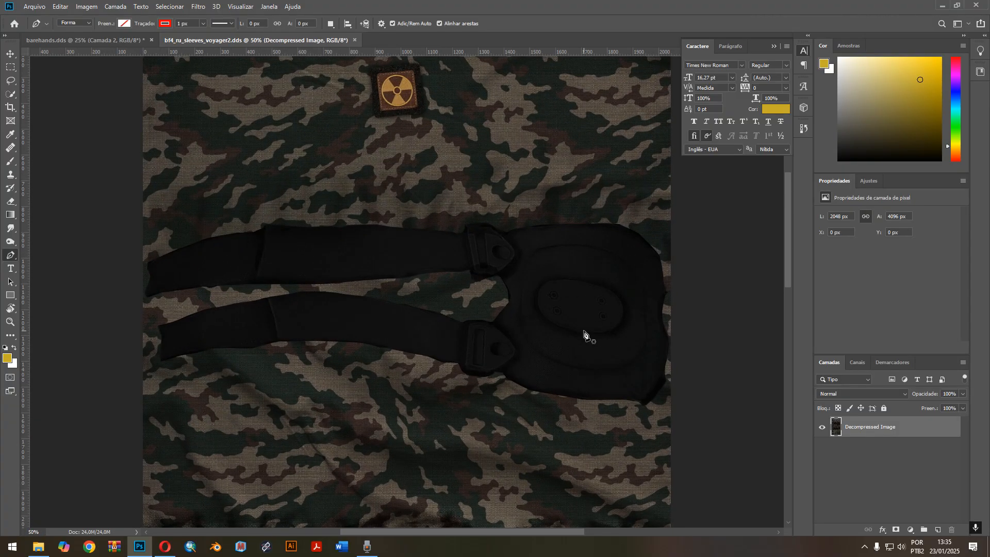
left_click(147, 263)
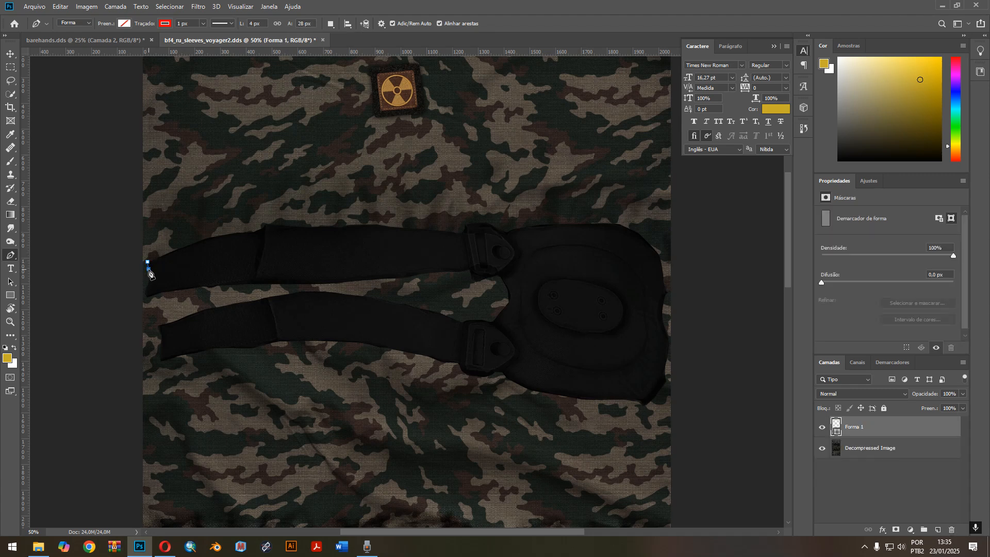
left_click_drag(147, 298, 172, 291)
left_click(224, 284)
left_click_drag(282, 285, 357, 280)
left_click(412, 275)
left_click(438, 272)
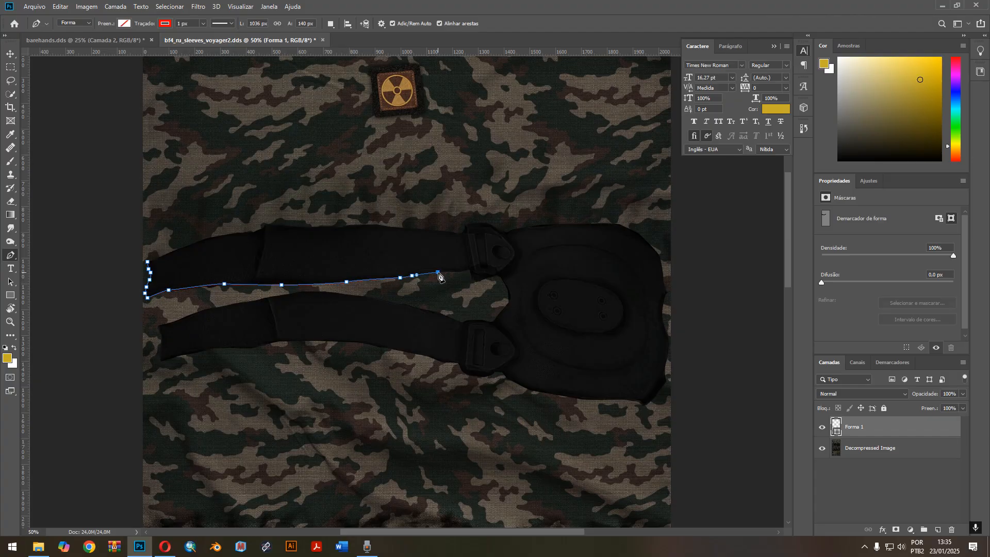
left_click(454, 271)
left_click(465, 269)
left_click(470, 268)
left_click(474, 282)
left_click(488, 278)
left_click(499, 276)
left_click(504, 280)
left_click(508, 293)
left_click(508, 301)
left_click(503, 309)
left_click(496, 322)
left_click(486, 318)
left_click(469, 318)
left_click(461, 322)
left_click(424, 309)
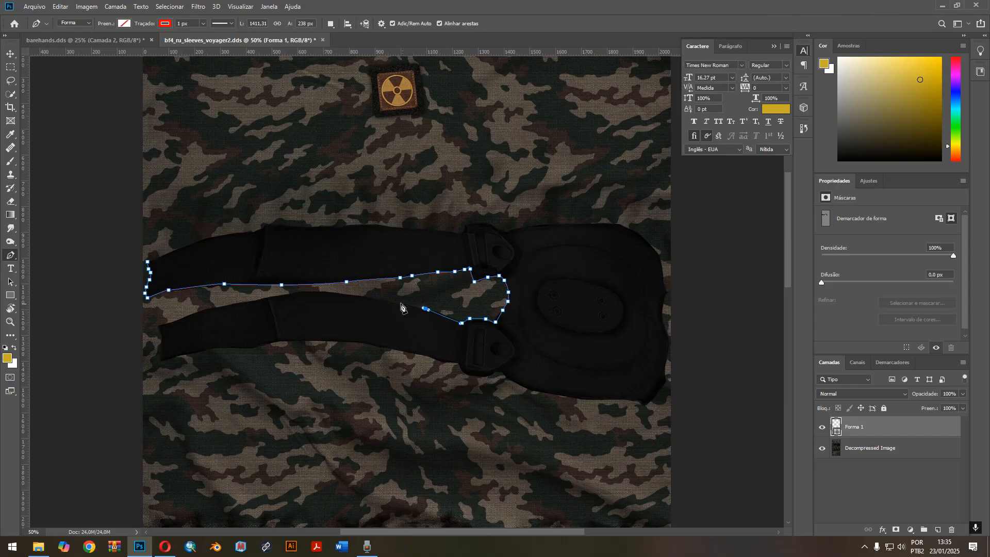
left_click(370, 298)
left_click(325, 291)
left_click(271, 296)
left_click(249, 300)
left_click(236, 303)
left_click(219, 308)
left_click(202, 309)
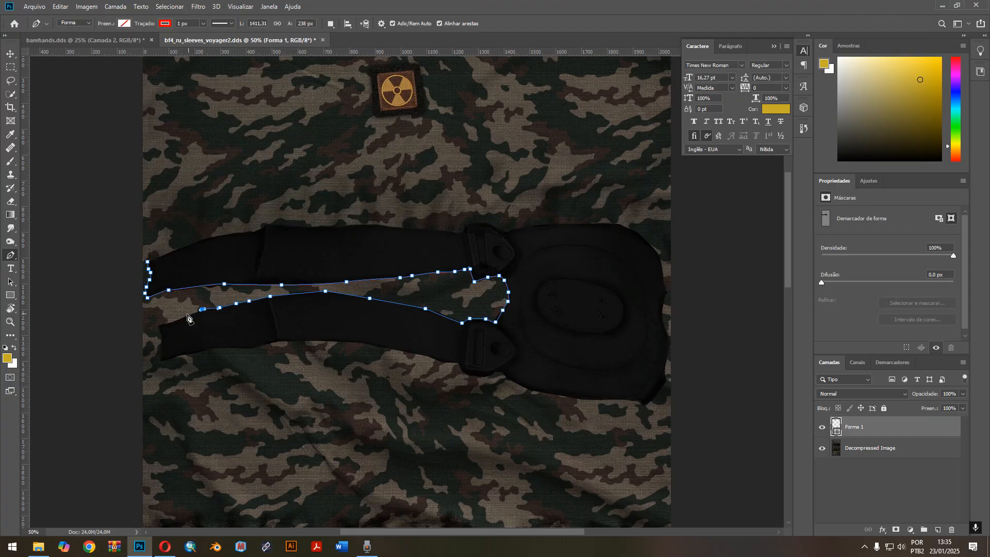
left_click(159, 323)
left_click(159, 331)
left_click(160, 341)
left_click(160, 349)
left_click(161, 359)
left_click(168, 361)
left_click_drag(201, 350, 250, 347)
left_click_drag(267, 343, 289, 341)
left_click_drag(314, 340, 357, 343)
left_click(373, 344)
left_click(393, 350)
left_click(405, 352)
left_click(419, 356)
left_click(442, 363)
left_click(456, 363)
left_click(463, 369)
left_click_drag(484, 377, 488, 376)
left_click(500, 372)
left_click(509, 378)
left_click(515, 382)
left_click(522, 385)
left_click(537, 390)
left_click(550, 393)
left_click(570, 397)
left_click_drag(612, 404, 634, 405)
left_click(646, 405)
left_click(657, 399)
left_click(665, 381)
left_click(666, 366)
left_click(669, 351)
left_click(669, 335)
left_click(667, 295)
left_click(664, 270)
left_click(657, 252)
left_click(645, 236)
left_click(617, 222)
left_click(566, 224)
left_click(516, 228)
left_click(509, 230)
left_click(496, 227)
left_click(482, 222)
left_click(465, 224)
left_click(460, 229)
left_click(452, 233)
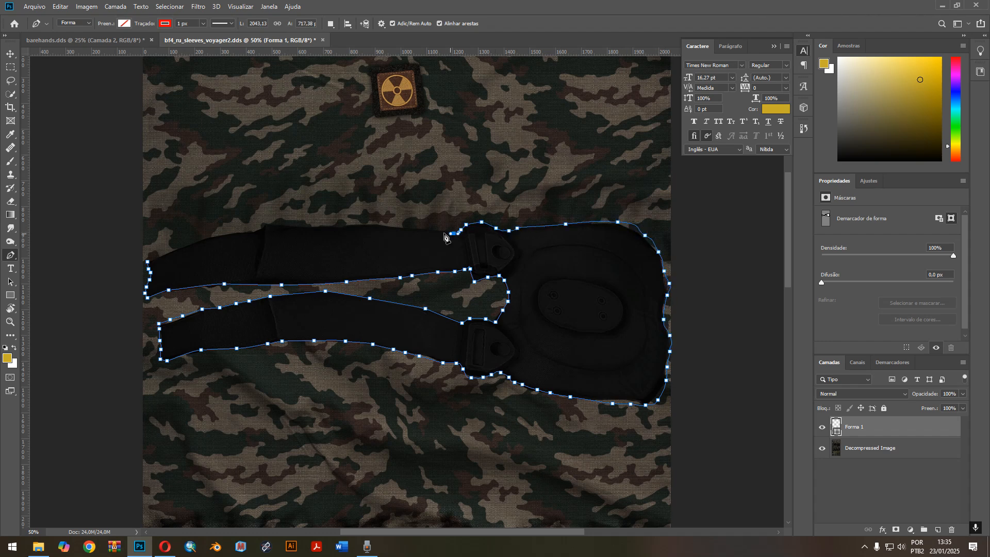
left_click(351, 222)
left_click(334, 225)
left_click(304, 228)
left_click(278, 225)
left_click(265, 223)
left_click(250, 231)
left_click(237, 234)
left_click(220, 237)
left_click(200, 242)
left_click(185, 246)
left_click(171, 253)
left_click(160, 258)
left_click(152, 260)
left_click(147, 261)
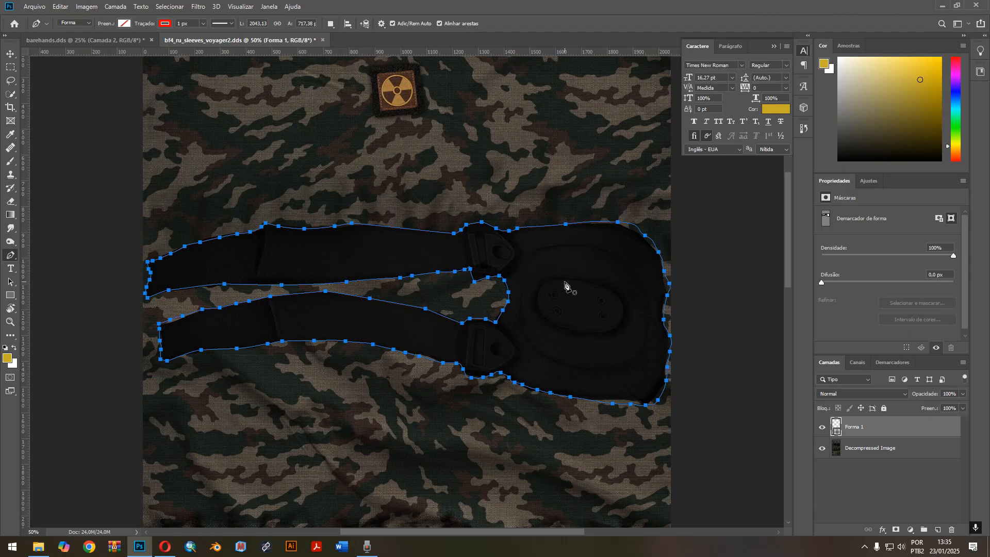
Convert the traced outline to a new selection with 0 px feather and copy that area of Decompressed Image to its own layer.
right_click(545, 266)
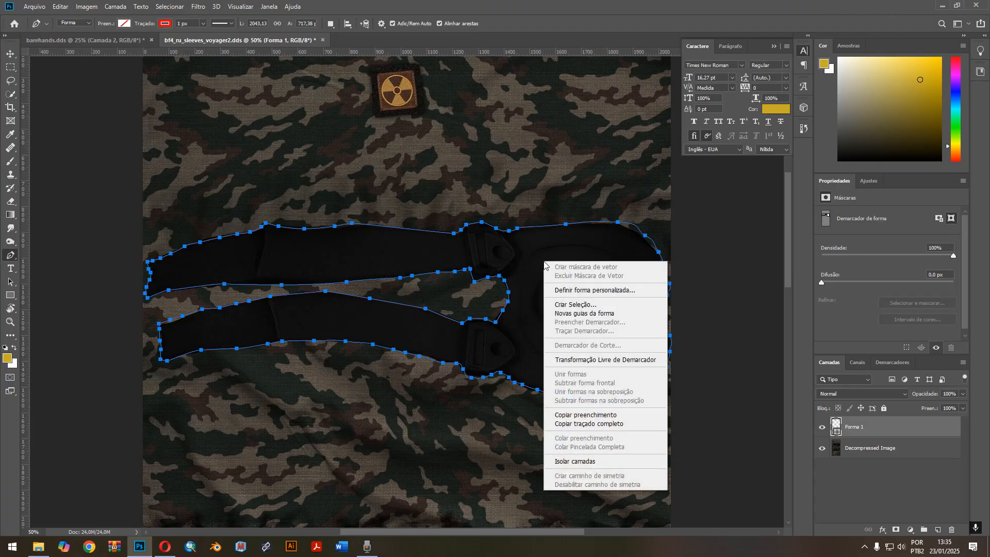
left_click(583, 305)
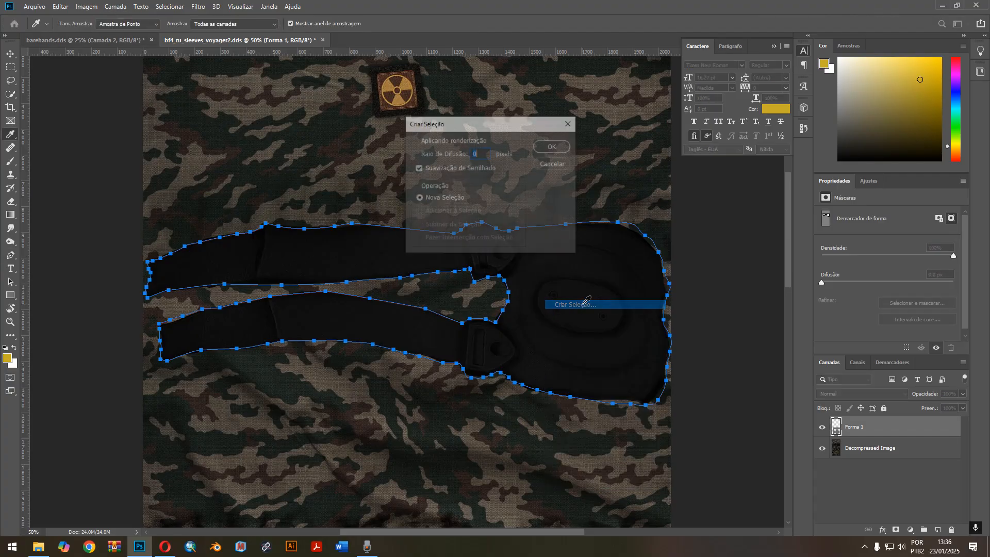
left_click(552, 147)
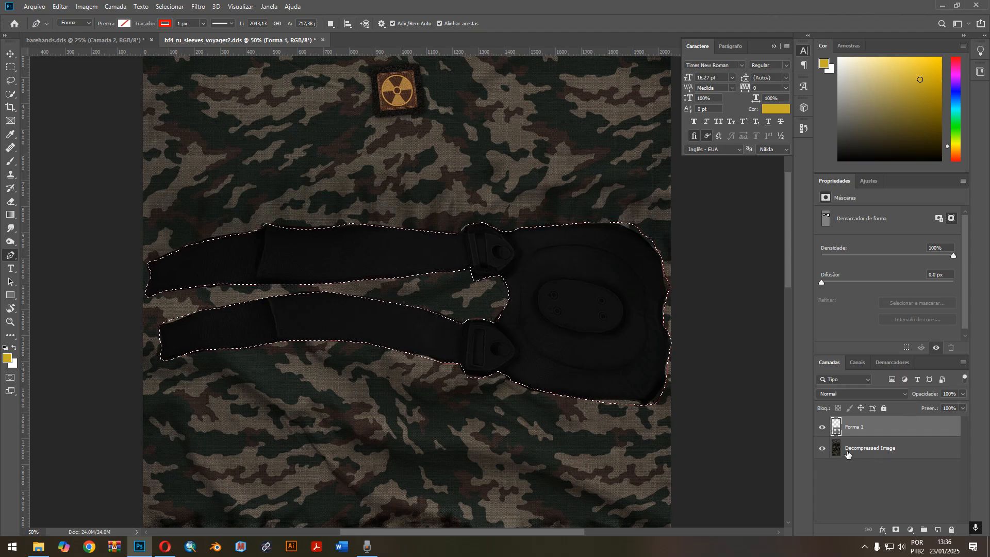
left_click(897, 450)
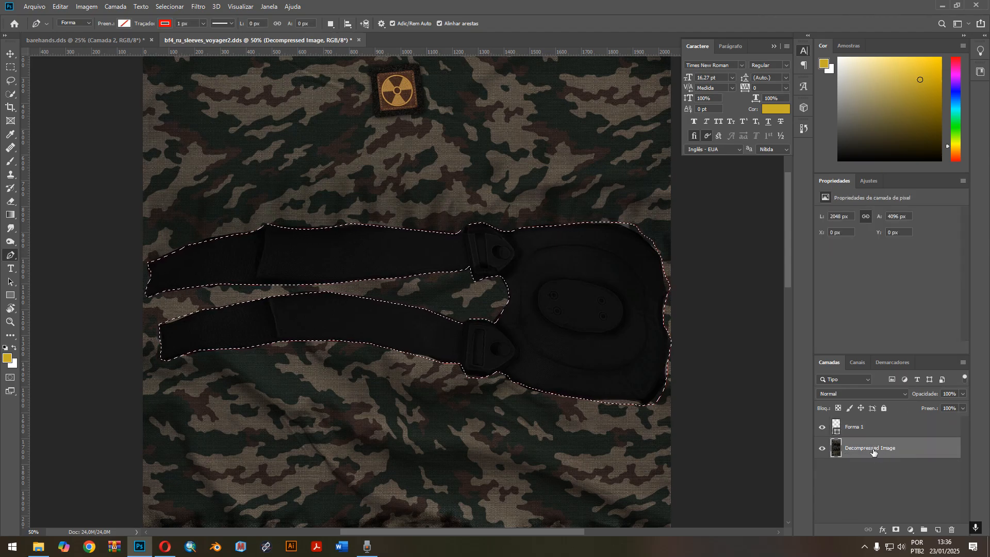
key("ctrl+j")
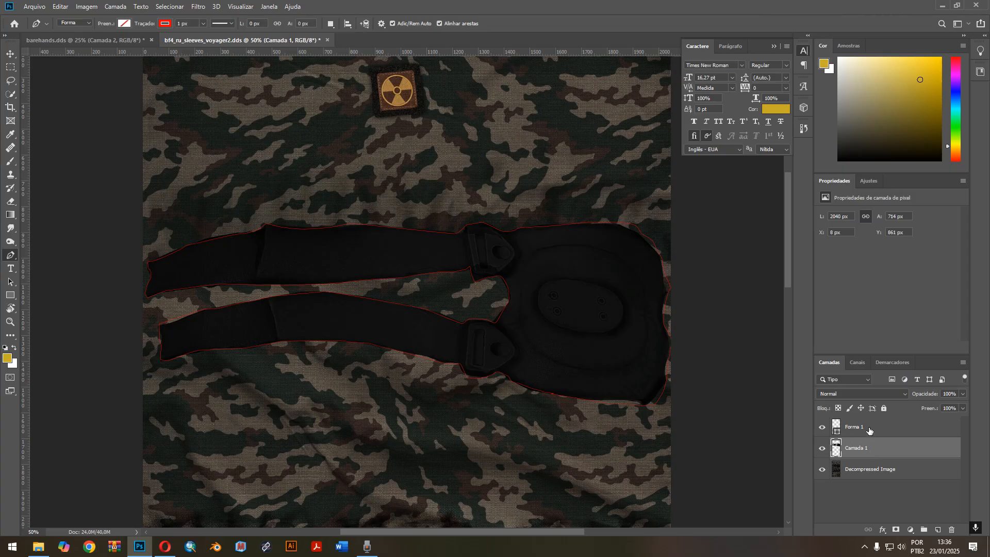
Delete the Forma 1 shape layer and check the strap cut-out by toggling the visibility of Decompressed Image.
left_click(882, 431)
left_click(822, 430)
key("Delete")
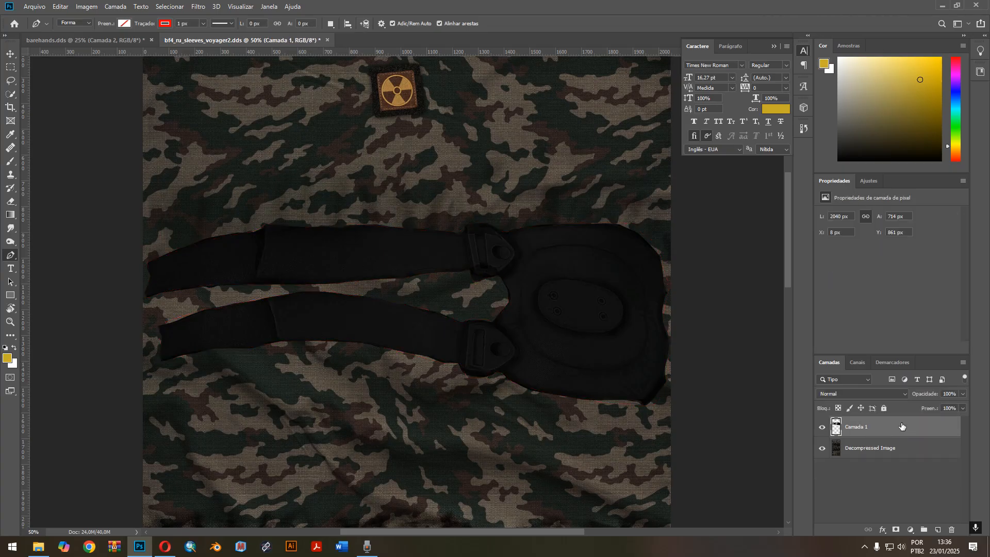
left_click(823, 449)
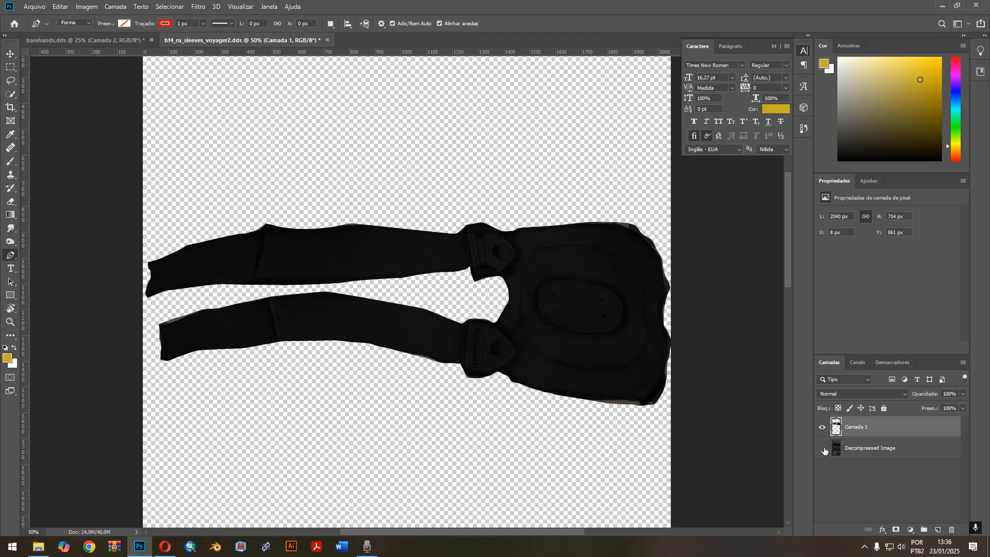
left_click(824, 449)
left_click(823, 449)
left_click(824, 449)
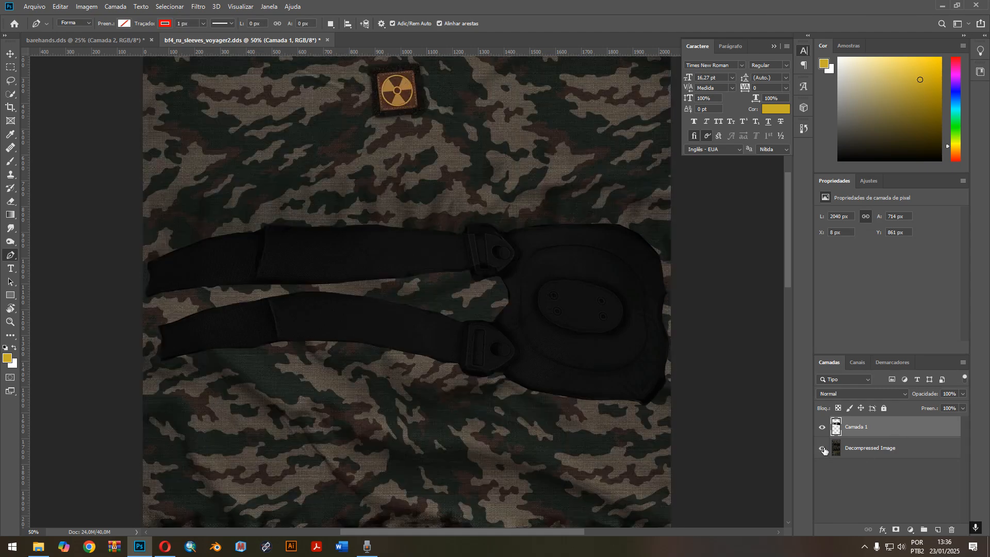
left_click(824, 449)
left_click(823, 449)
Draw a rectangle about 2210 by 2507 px covering the whole camo sleeve area above the gloves.
key("ctrl+minus")
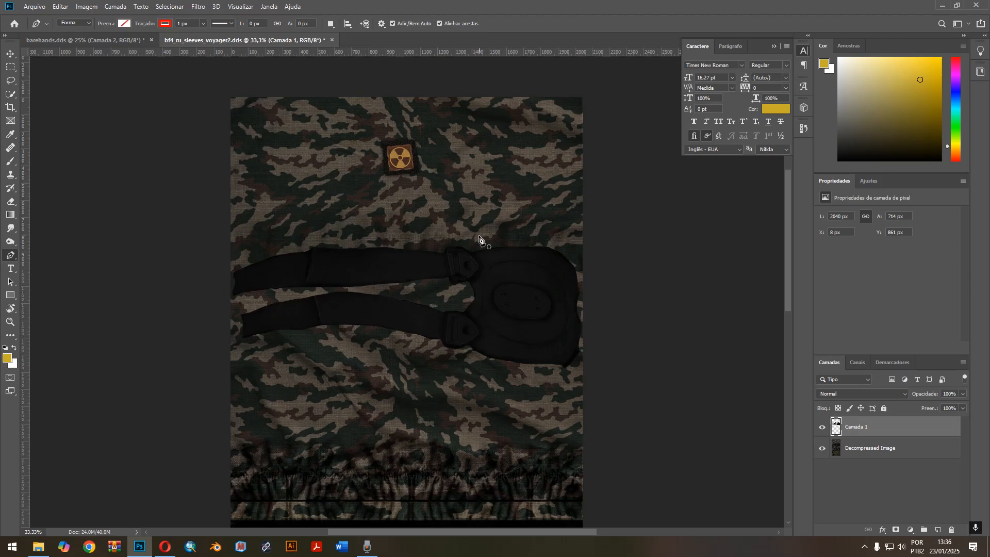
scroll(479, 239, "down", 3)
scroll(479, 236, "down", 2)
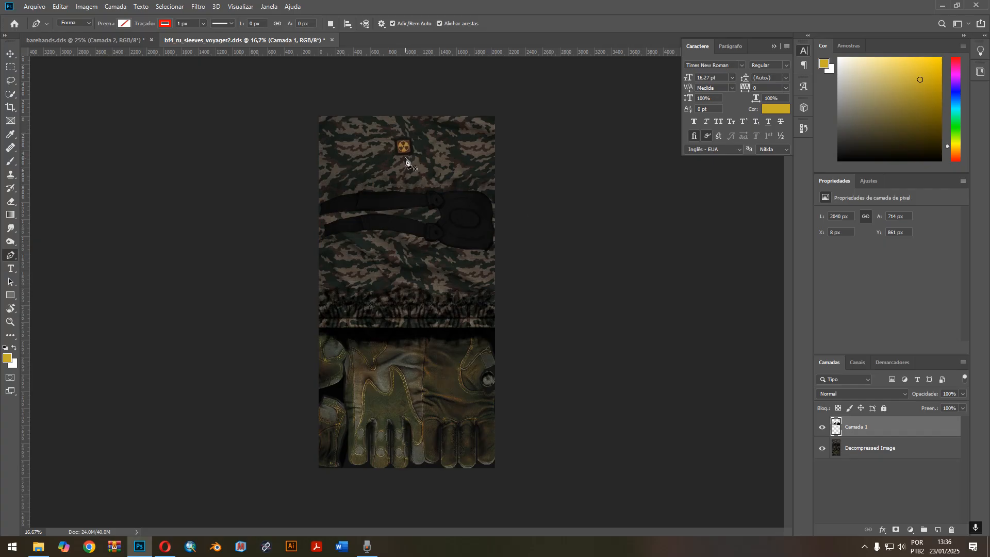
left_click(11, 295)
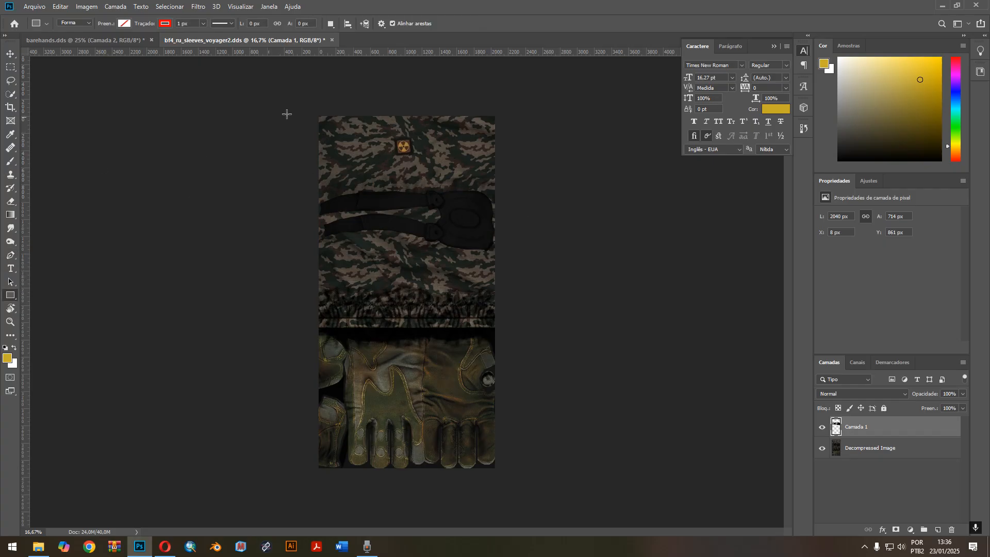
left_click_drag(315, 112, 505, 328)
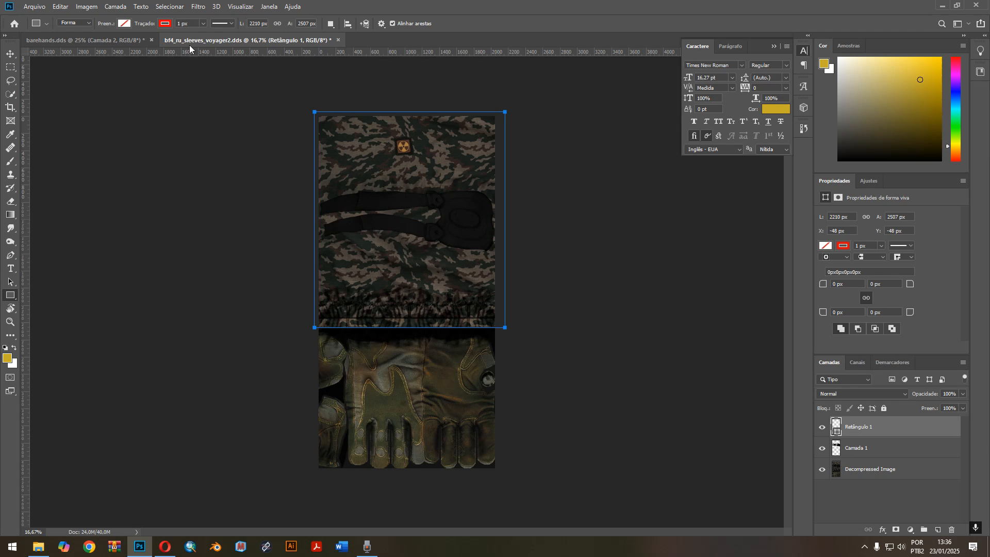
Give the rectangle no stroke and a white ffffff fill, and place its layer beneath the strap layer Camada 1.
left_click(162, 25)
left_click(119, 44)
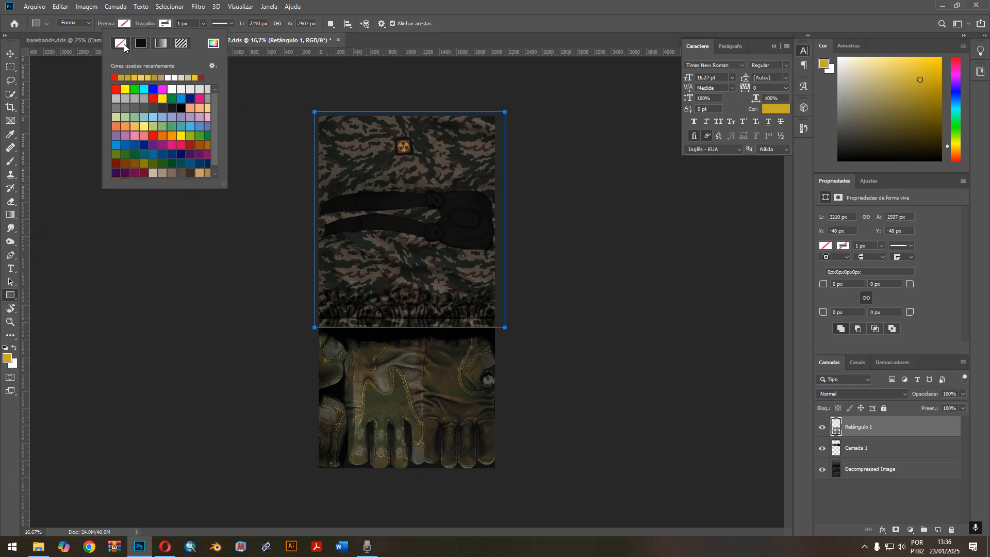
left_click(125, 25)
left_click(172, 43)
type("ffffff")
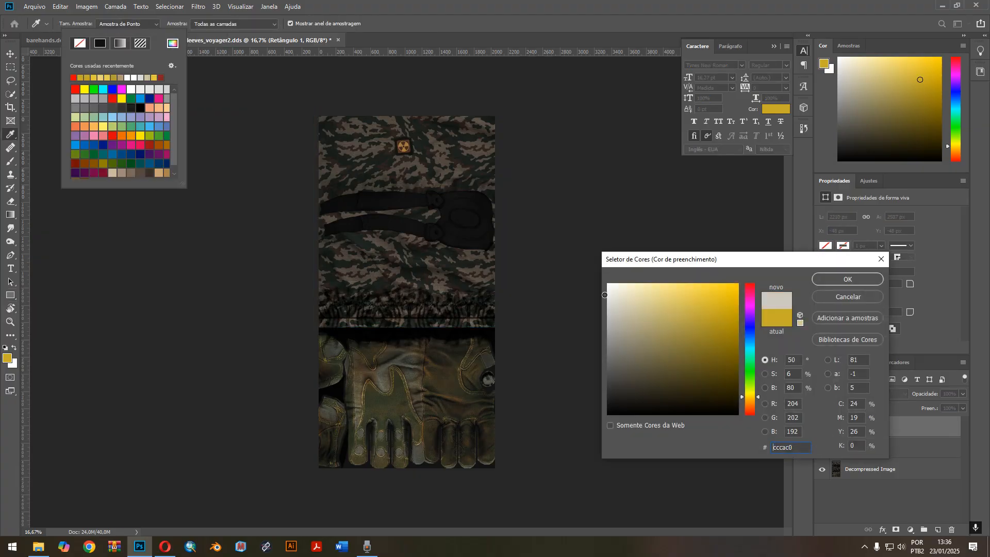
left_click(820, 280)
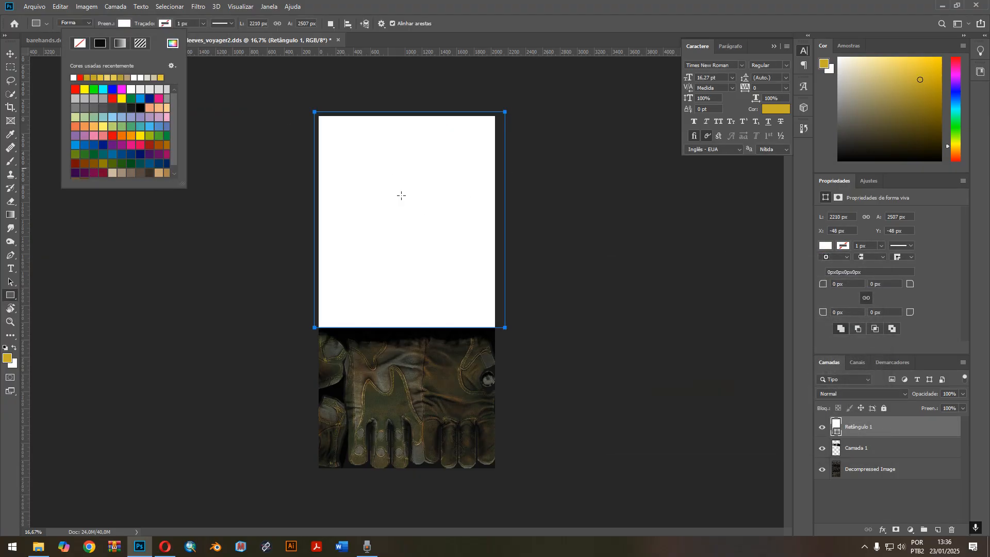
left_click(881, 430)
left_click_drag(892, 428, 880, 445)
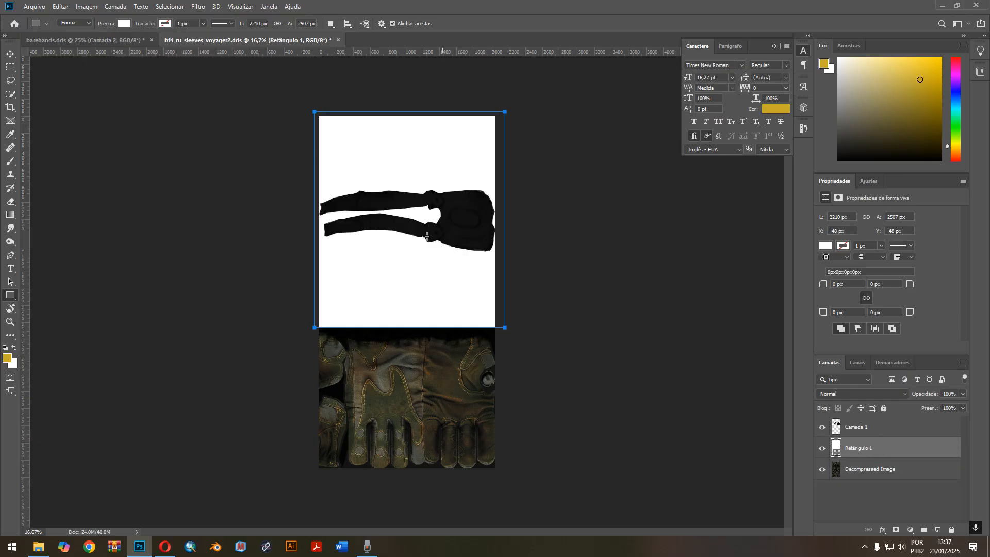
Switch to the Opera browser and search Google Images for "cloth wraped texture".
left_click(165, 546)
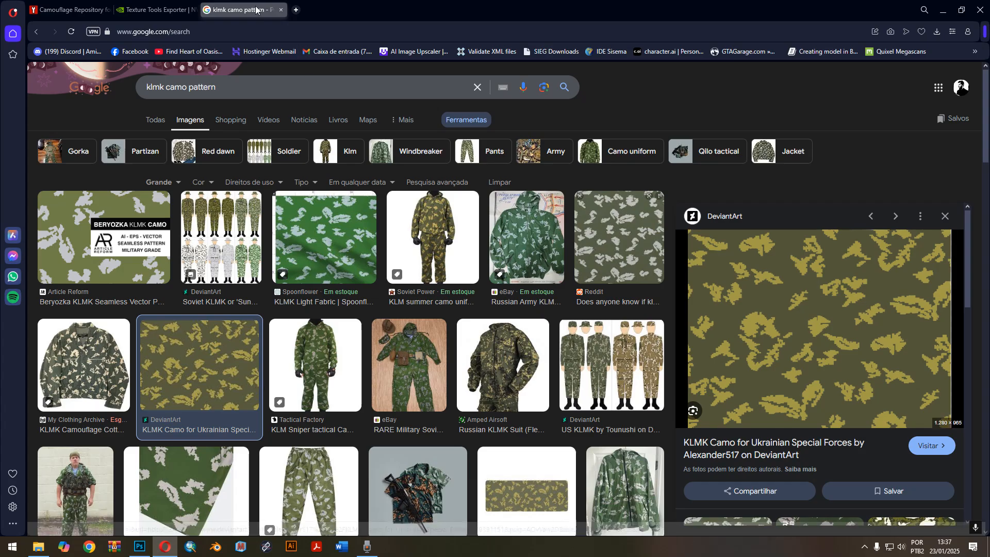
left_click(248, 88)
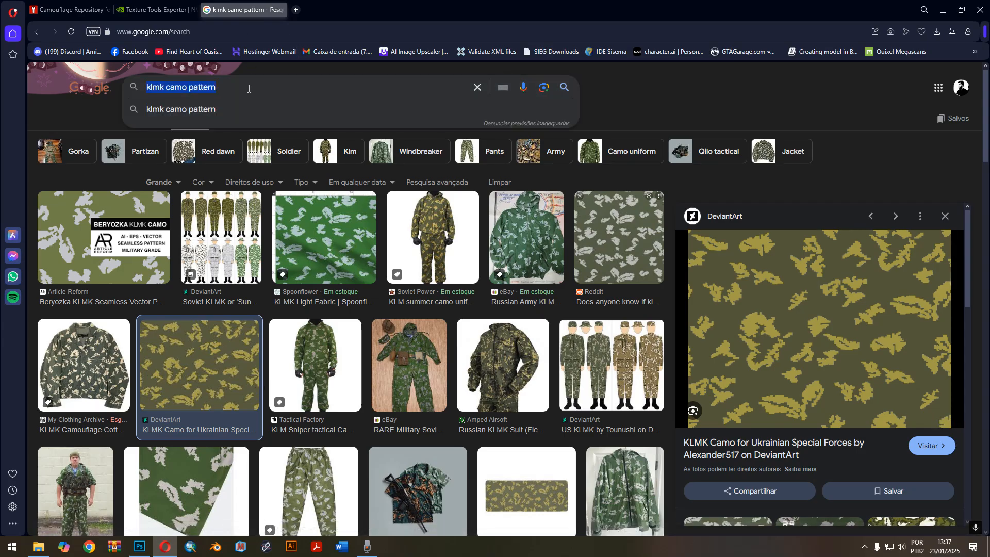
type("cloth ")
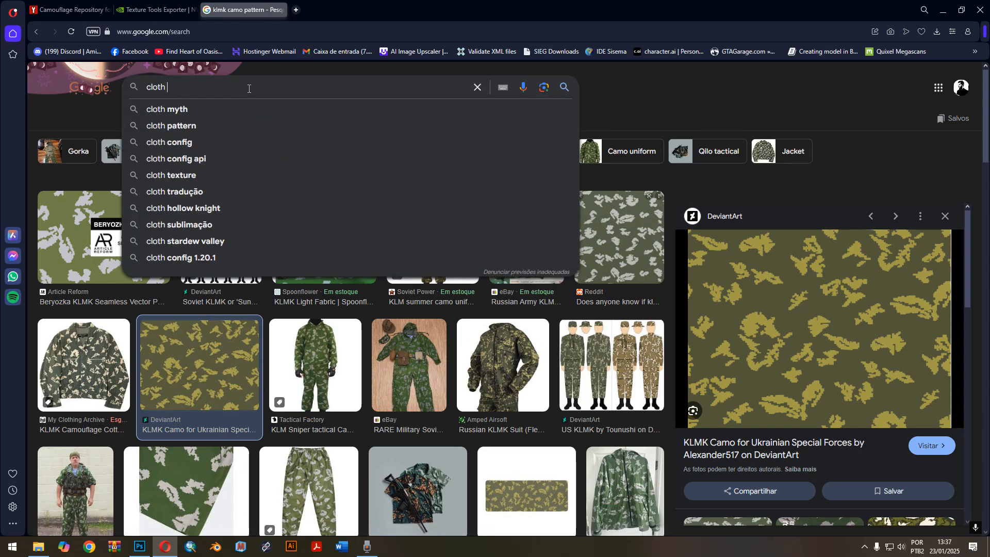
type("wraped")
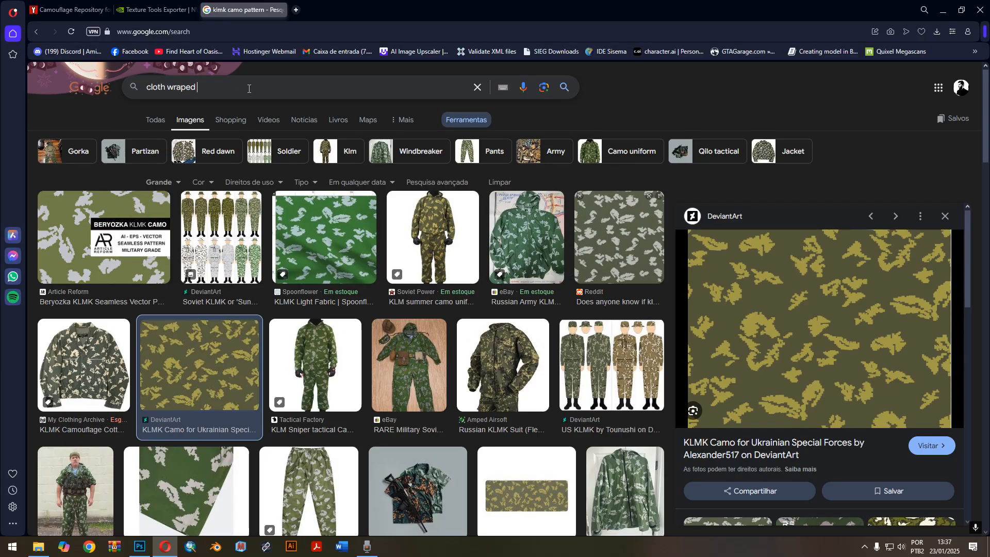
type(" texture")
key("Return")
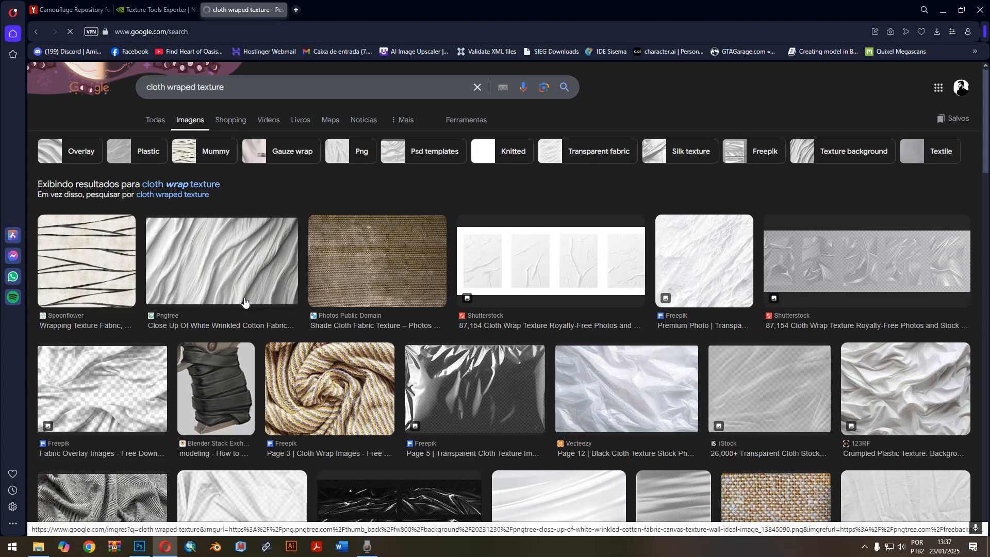
Look through the image results for a suitable cloth texture, previewing the Pngtree white wrinkled cotton and Freepik Cloth Fabric Wrap images.
left_click(236, 271)
scroll(638, 249, "down", 4)
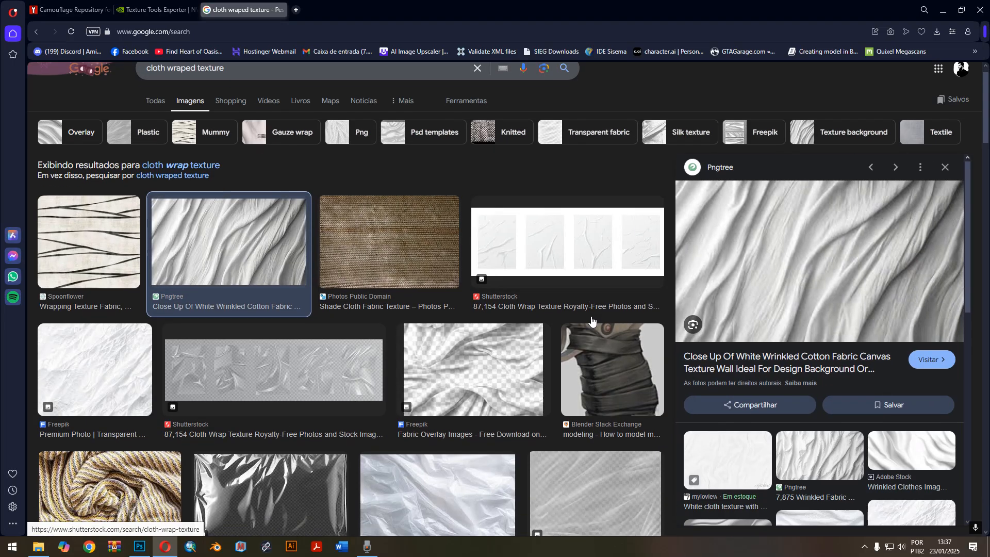
scroll(429, 399, "down", 10)
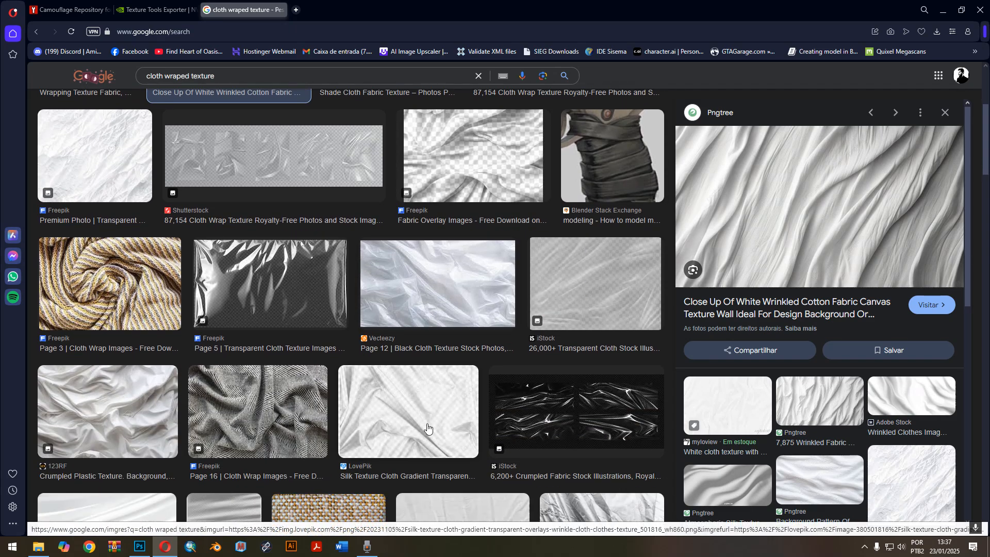
scroll(470, 259, "down", 5)
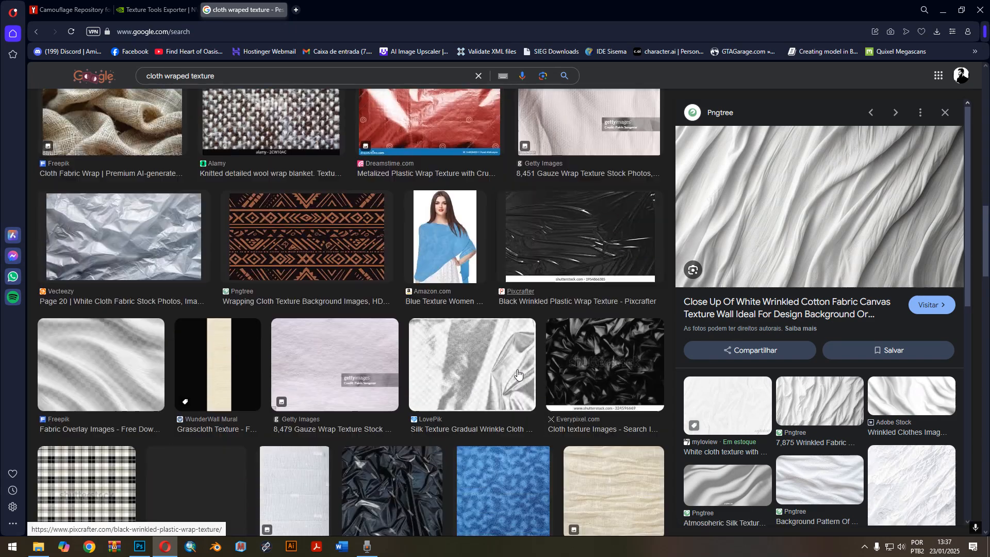
scroll(566, 394, "up", 5)
scroll(566, 394, "down", 5)
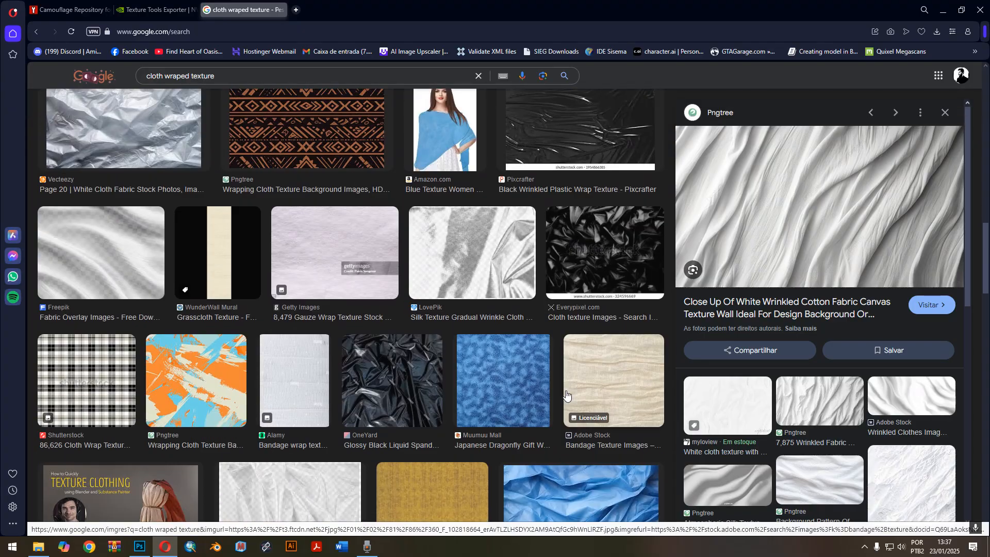
scroll(568, 390, "up", 7)
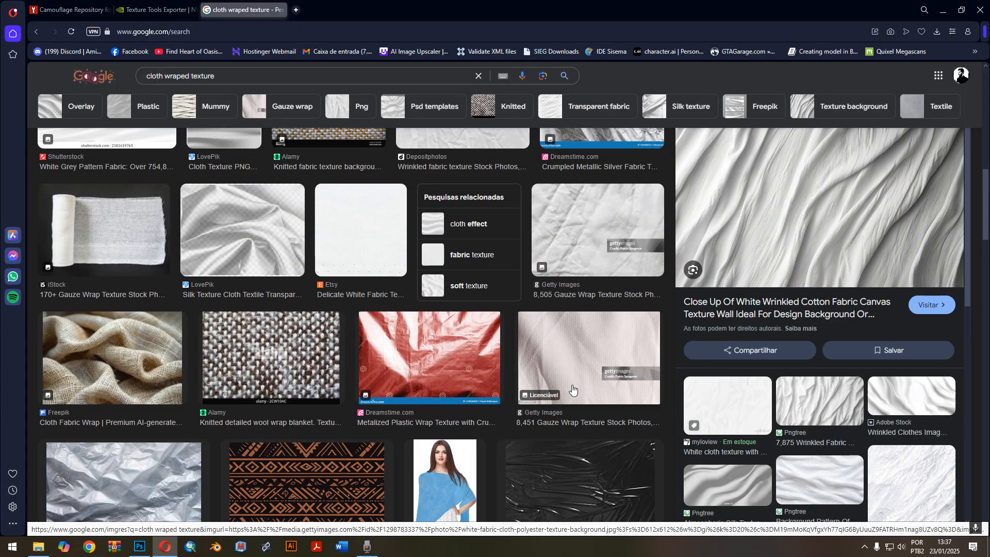
left_click(90, 367)
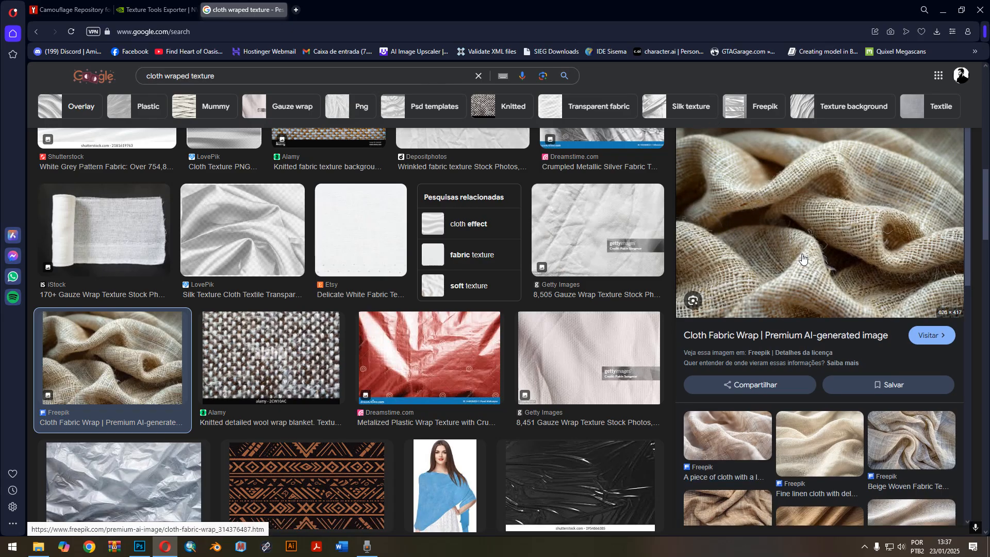
scroll(495, 331, "up", 4)
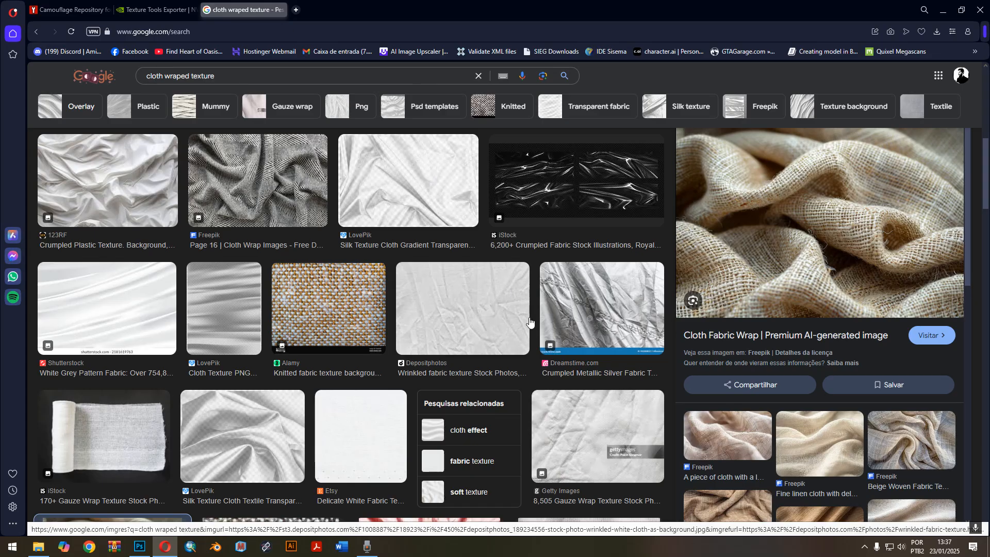
Preview the Depositphotos wrinkled fabric result, open the related iStock White Wrinkled Fabric Texture photo and copy its image.
left_click(471, 308)
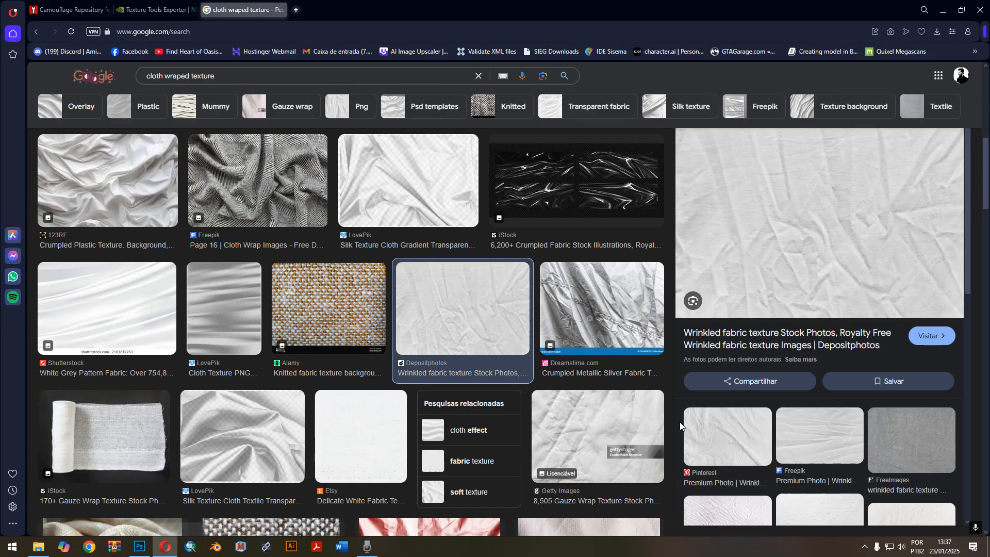
scroll(773, 402, "down", 4)
left_click(823, 430)
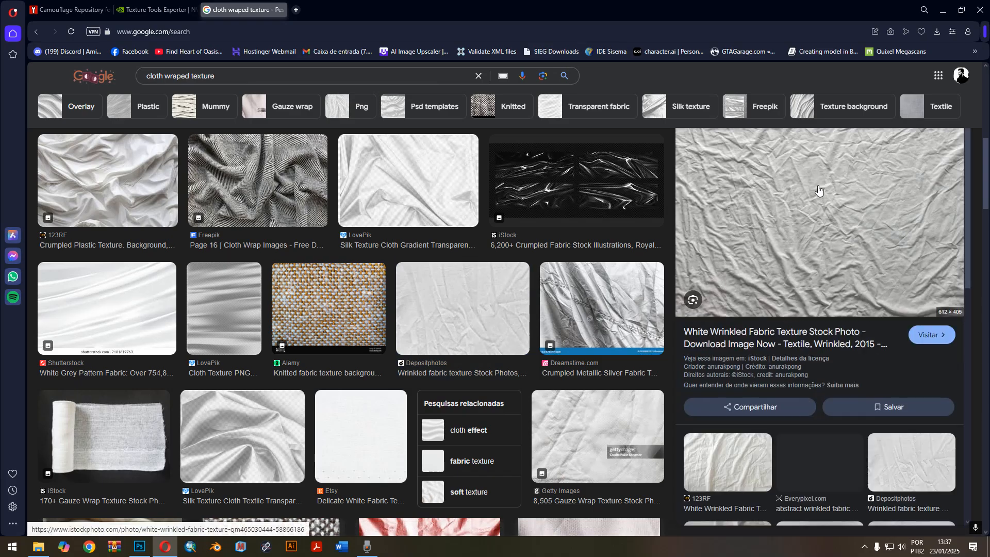
right_click(776, 233)
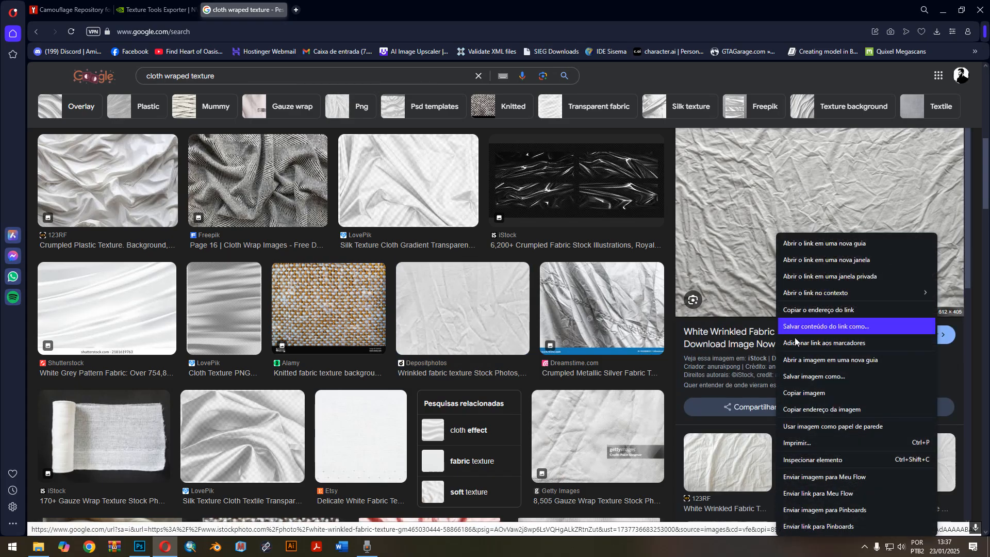
left_click(796, 395)
Switch to Photoshop and paste the copied fabric image as a new layer directly above the white Retângulo 1 shape.
left_click(139, 547)
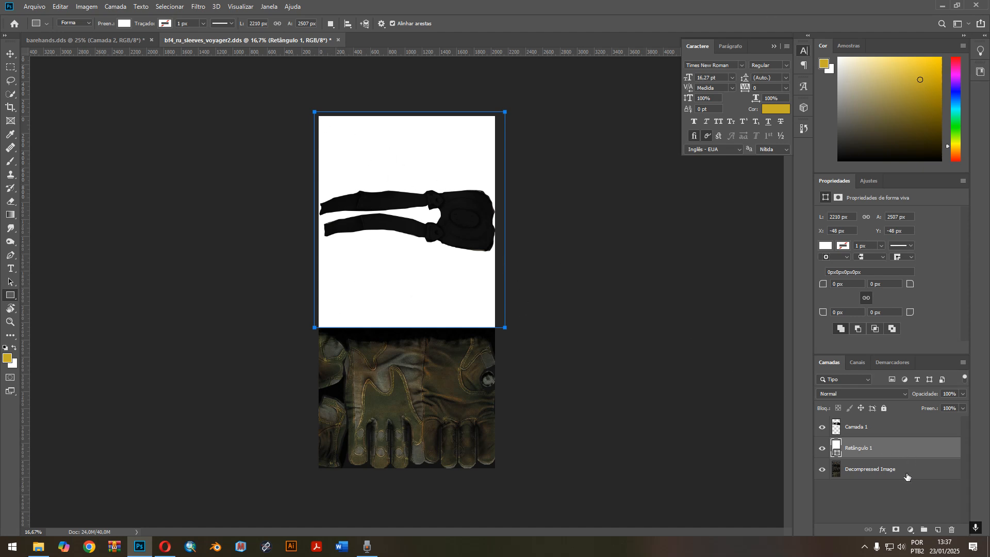
left_click(903, 486)
left_click(890, 457)
key("ctrl+v")
Transform the pasted fabric to about 2048 by 1265 px, spanning the full canvas width and covering the lower half of the white rectangle.
key("ctrl+plus")
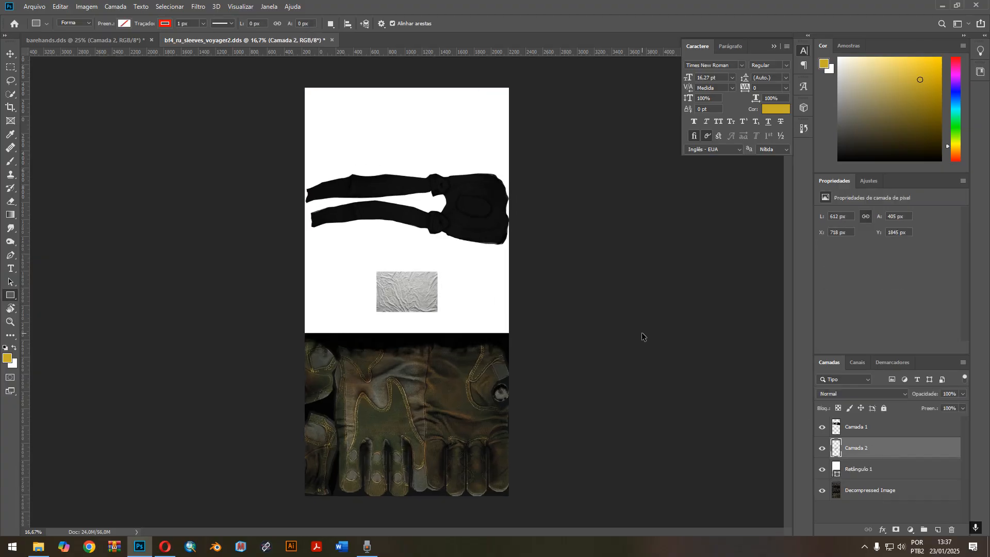
scroll(641, 332, "up", 2)
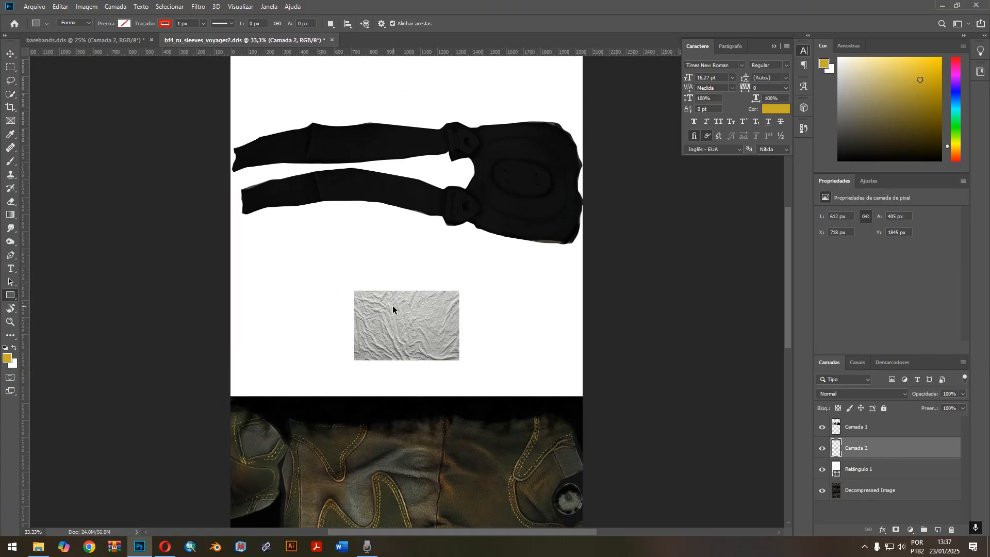
key("ctrl+t")
left_click_drag(459, 290, 638, 172)
left_click_drag(556, 252, 433, 274)
left_click_drag(517, 379, 541, 399)
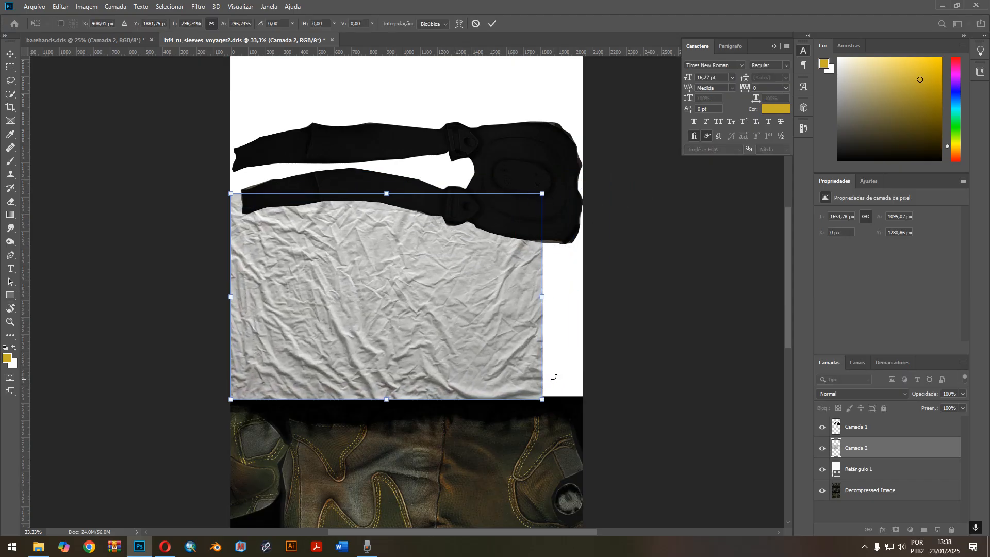
left_click_drag(543, 296, 582, 294)
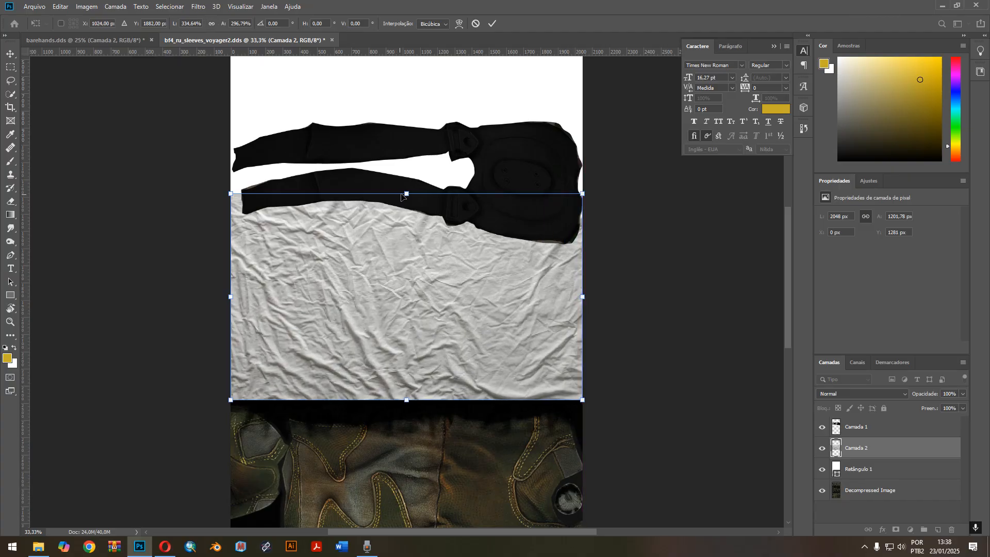
left_click_drag(407, 192, 408, 180)
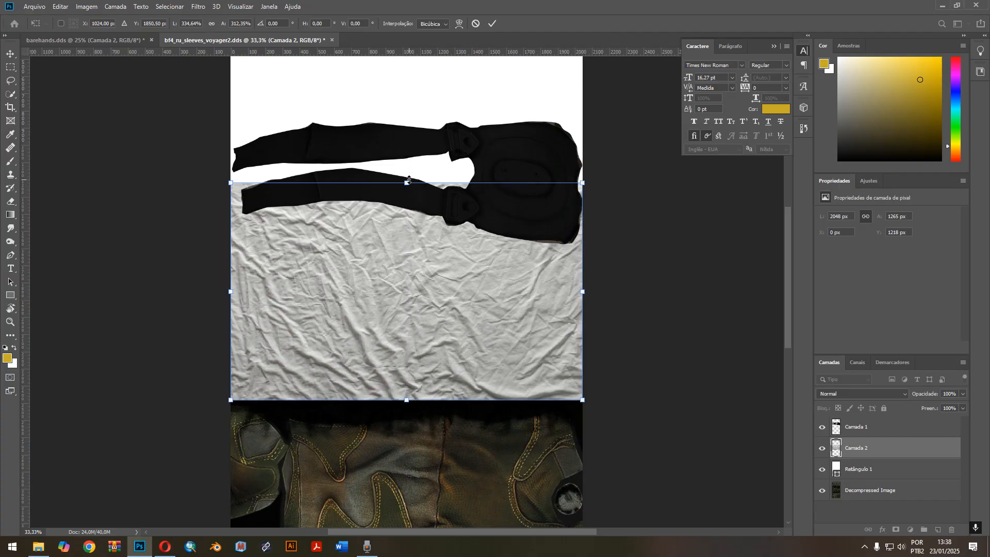
key("Return")
key("u")
Duplicate the fabric layer and move the copy up to Y -48 px so it covers the upper half of the white rectangle.
scroll(491, 224, "up", 3)
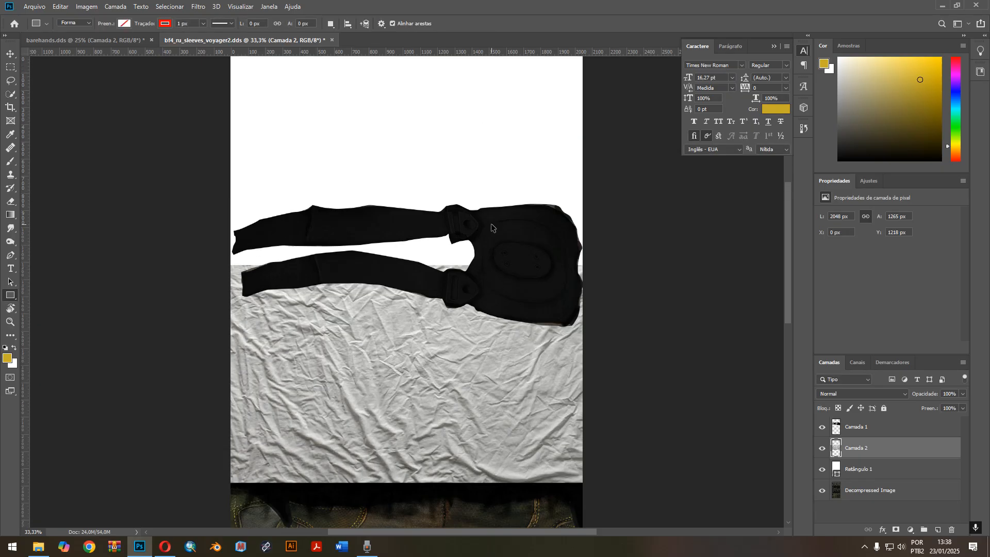
key("ctrl+j")
key("ctrl+t")
left_click_drag(447, 361, 445, 142)
key("Return")
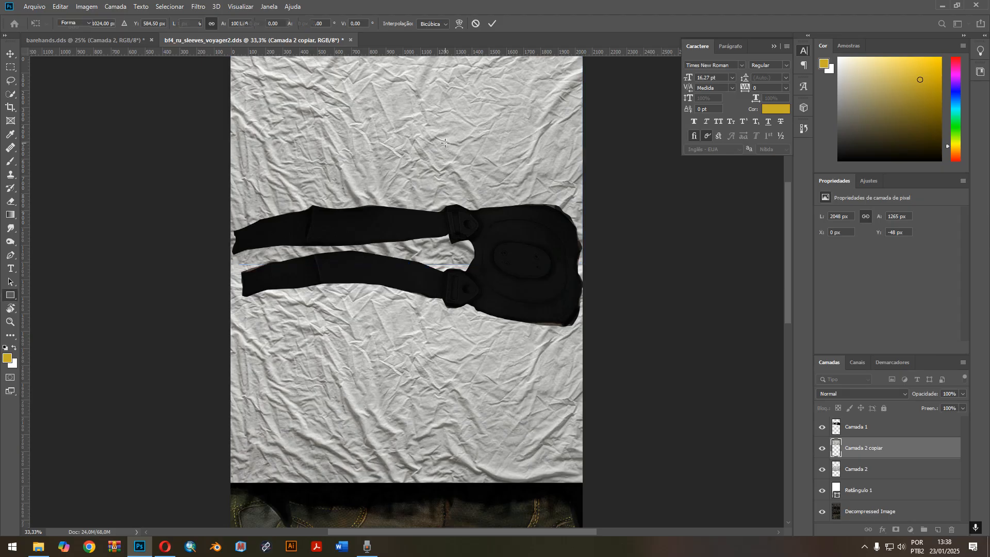
Merge the two fabric layers into one and compare the sleeve with and without it by toggling the merged layer's visibility.
scroll(445, 142, "up", 3)
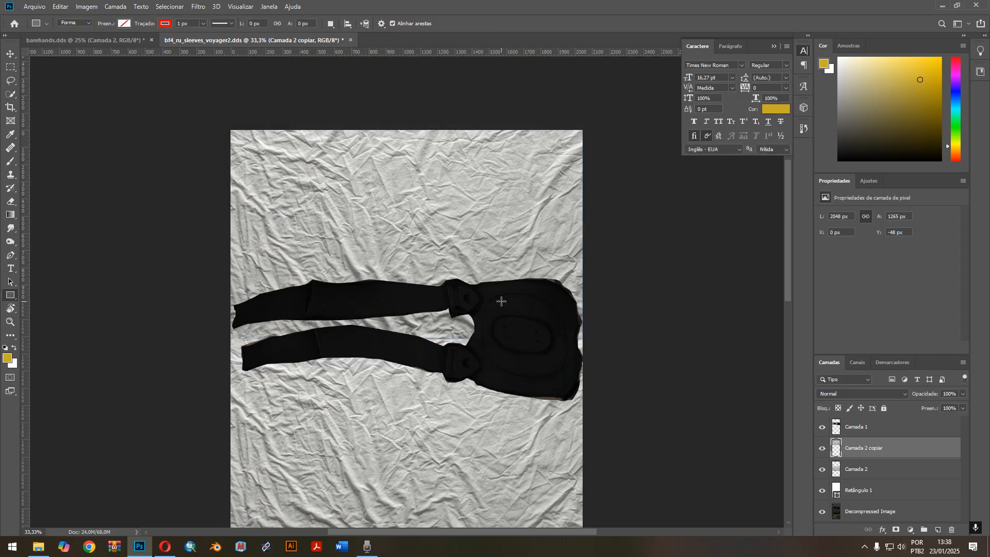
scroll(501, 301, "down", 3)
left_click(881, 470, "shift")
key("ctrl+e")
scroll(527, 314, "up", 1)
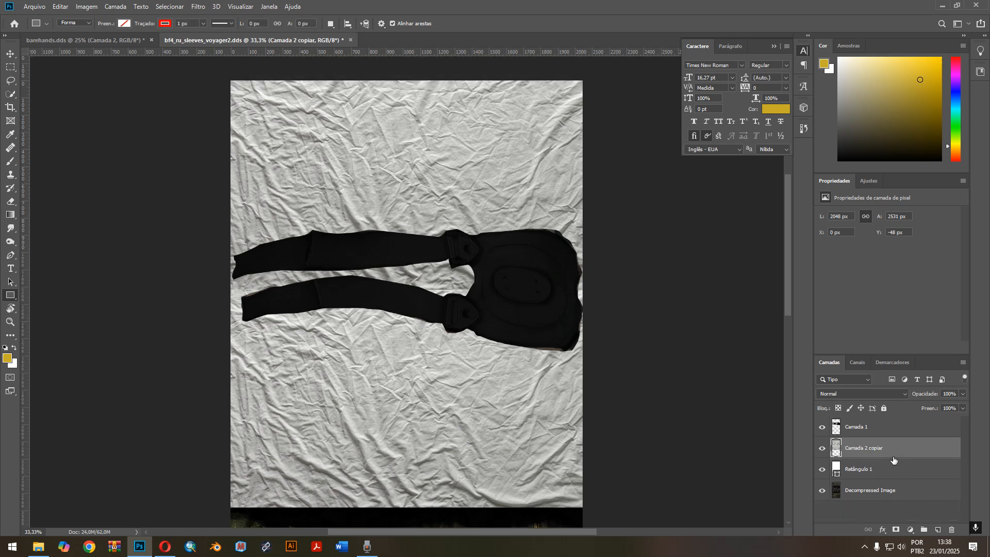
left_click(821, 448)
left_click(822, 448)
left_click(821, 448)
left_click(822, 448)
Change the fill of the Retângulo 1 shape to the muted olive green 535b46.
left_click(887, 470)
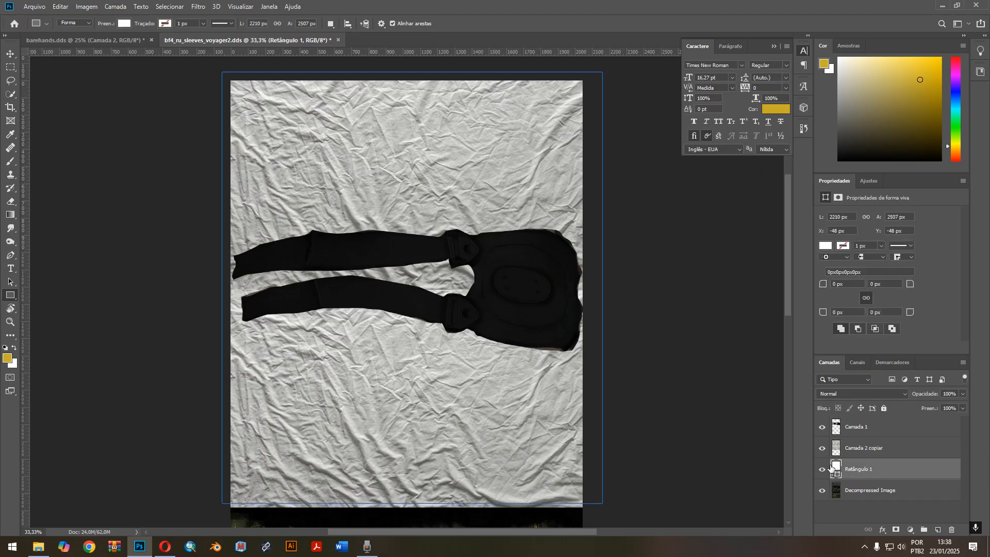
left_click(124, 24)
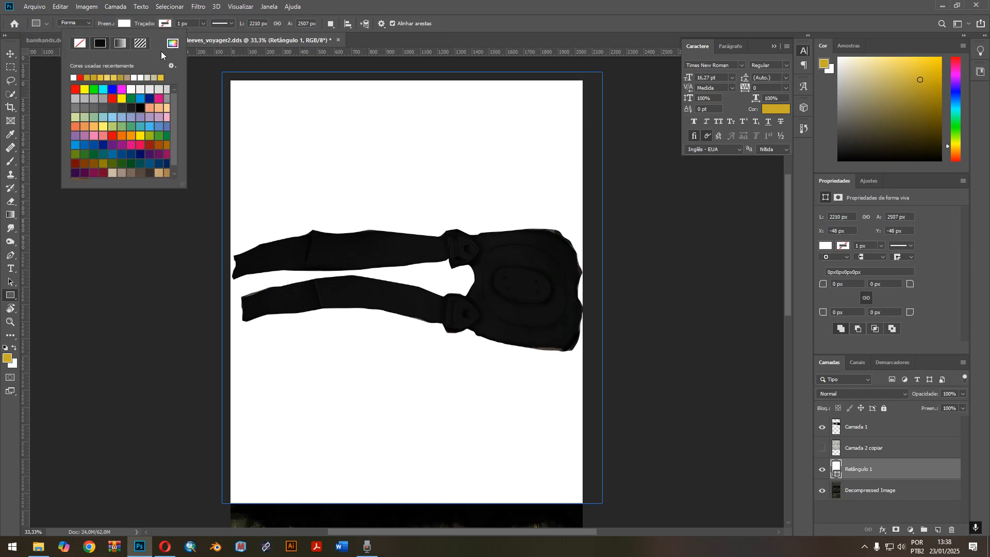
left_click(172, 43)
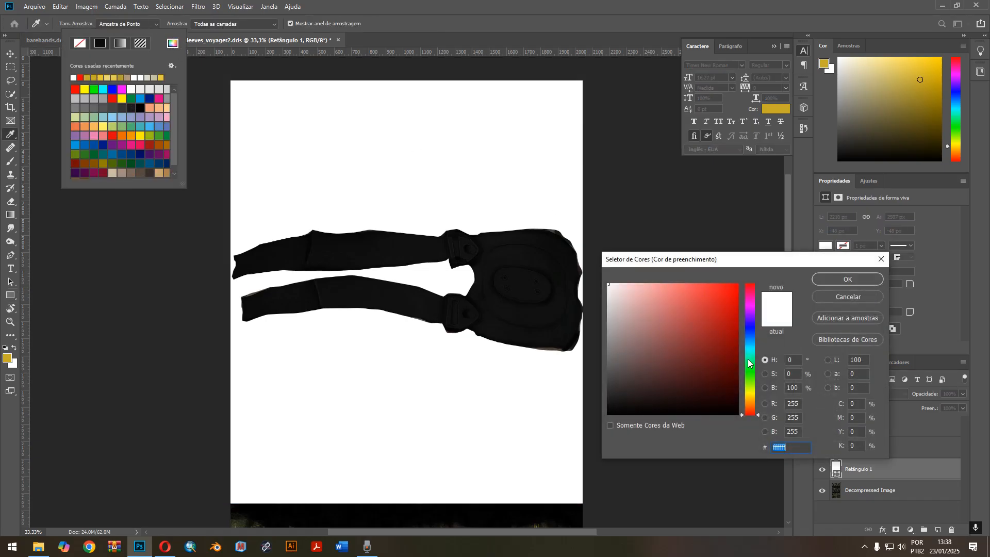
left_click_drag(749, 362, 748, 384)
left_click_drag(644, 379, 638, 369)
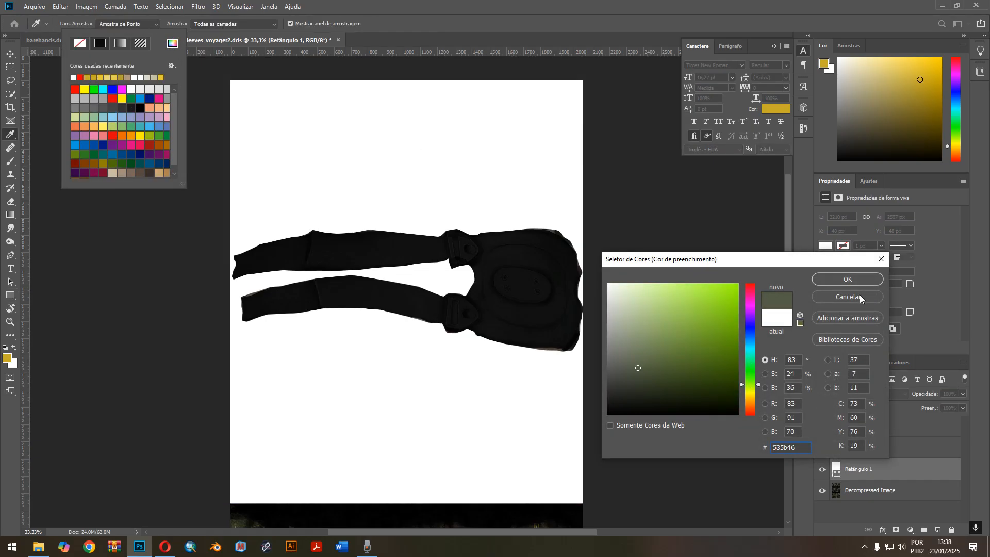
left_click(856, 281)
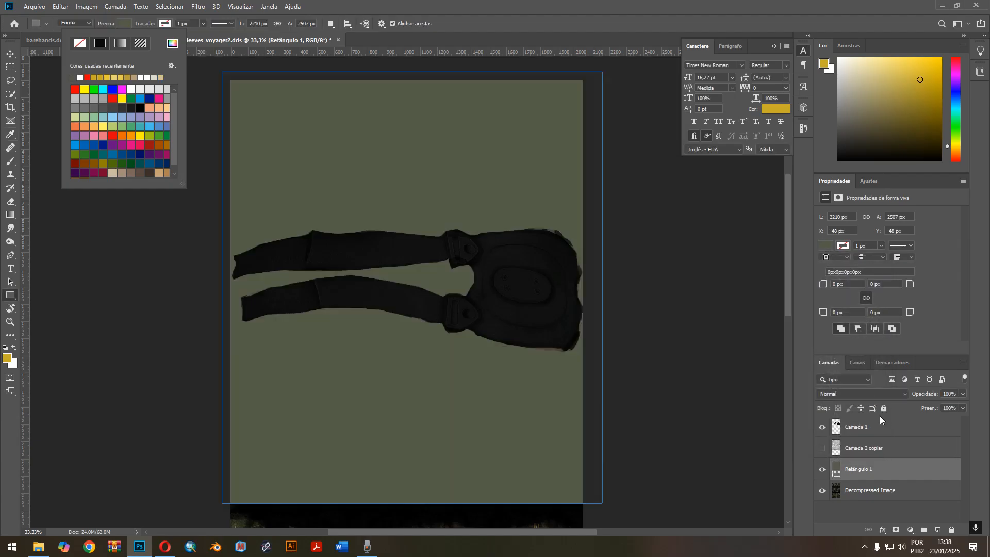
Show the merged fabric layer Camada 2 copiar and set its blend mode to Multiplicação.
left_click(821, 451)
left_click(901, 451)
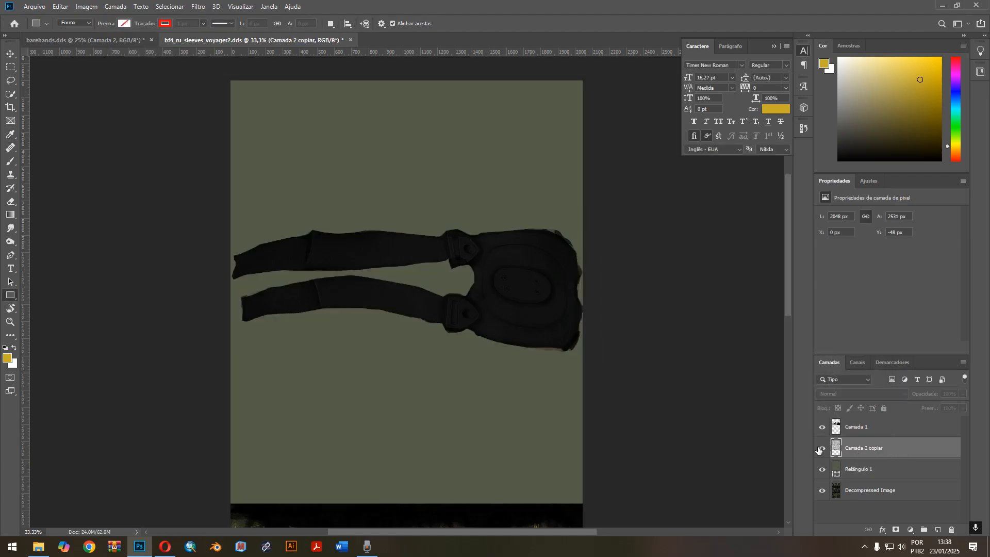
left_click(822, 448)
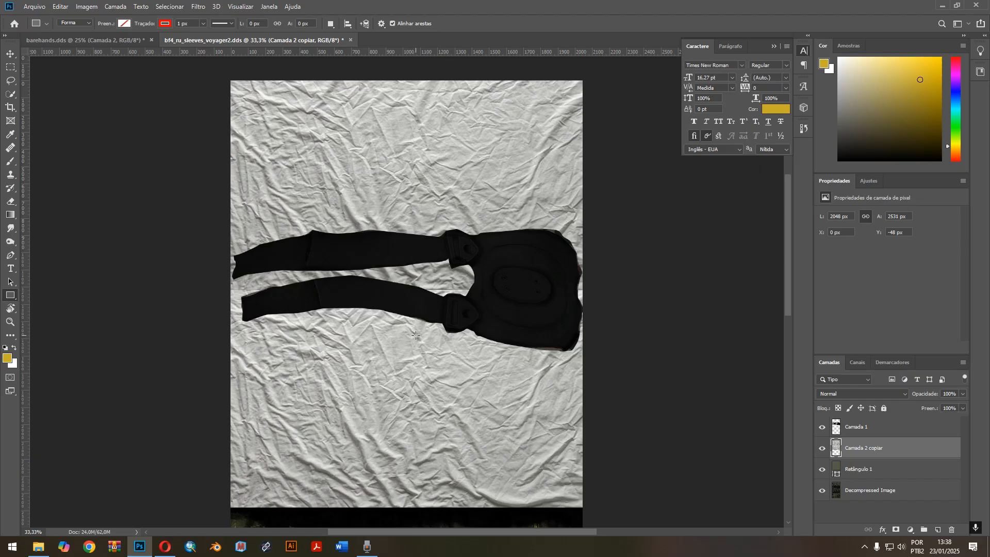
left_click(849, 393)
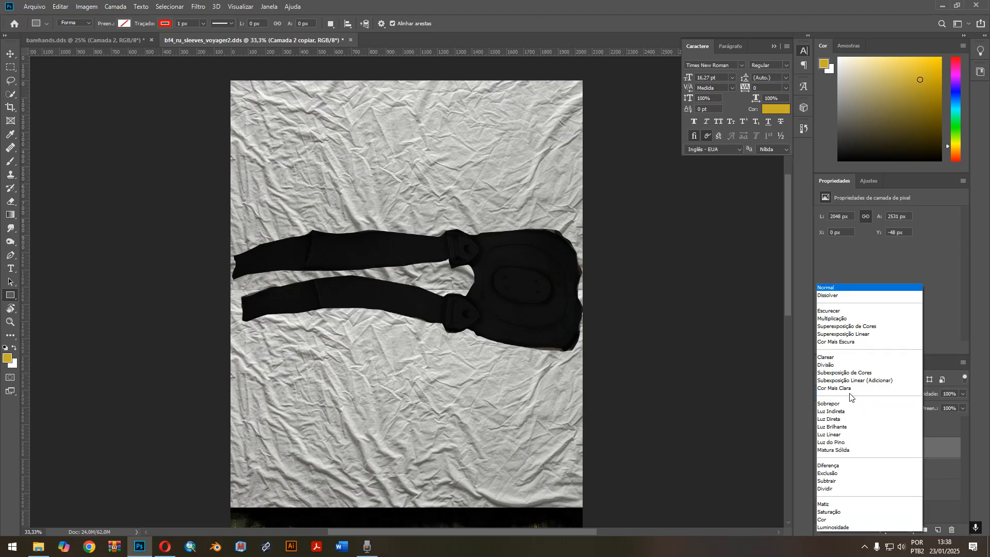
left_click(882, 397)
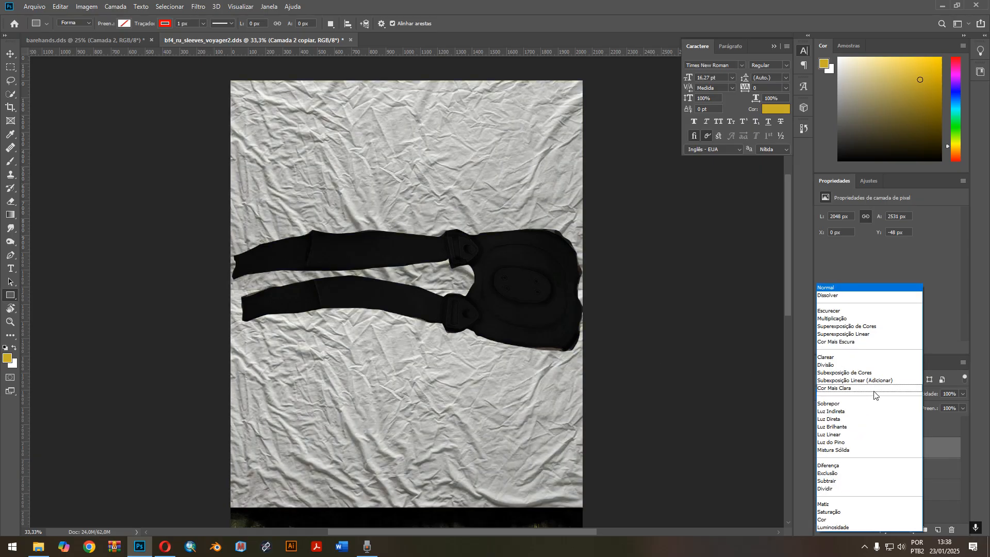
left_click(849, 312)
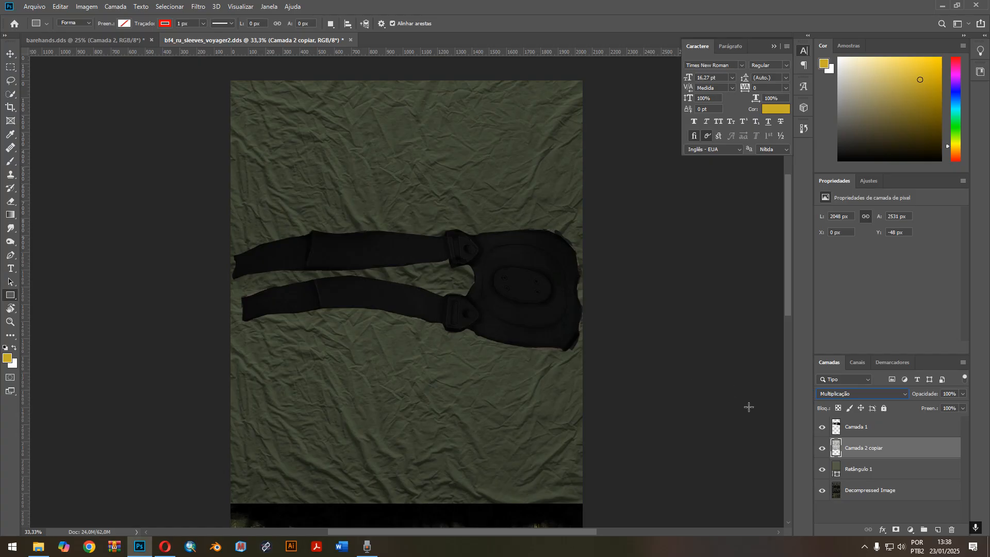
Set the fill of the Retângulo 1 shape back to white.
left_click(904, 470)
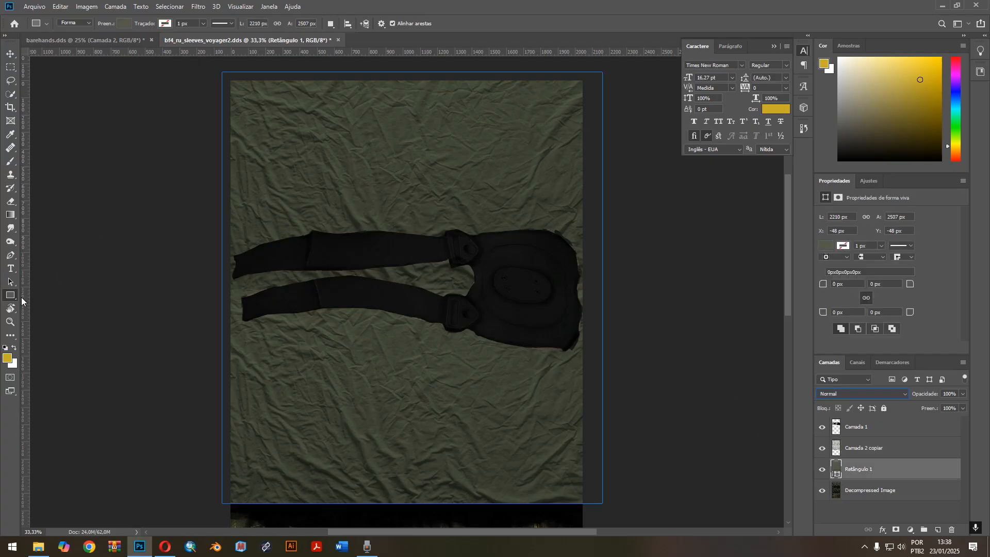
left_click(124, 24)
left_click(172, 45)
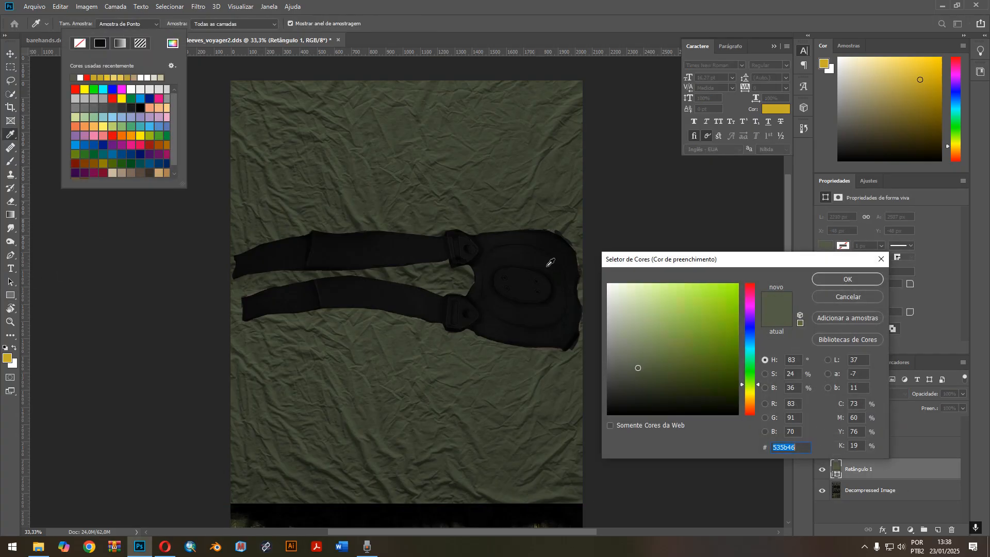
left_click(819, 280)
In barehands.dds, group Camada 2 with its Inverter 1, Brilho/Contraste 2 and Matiz/Saturação 2 adjustment layers.
left_click(8, 53)
left_click(8, 54)
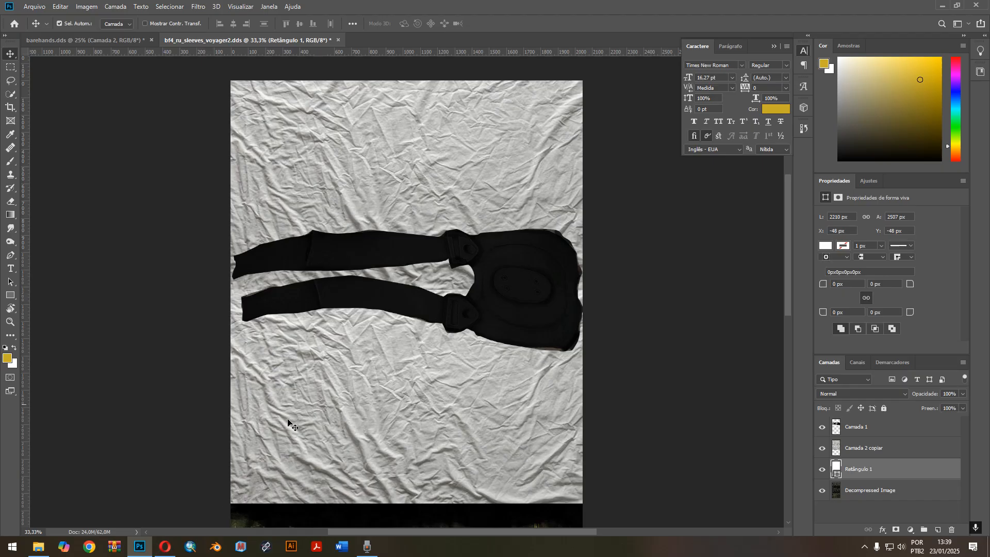
left_click(134, 45)
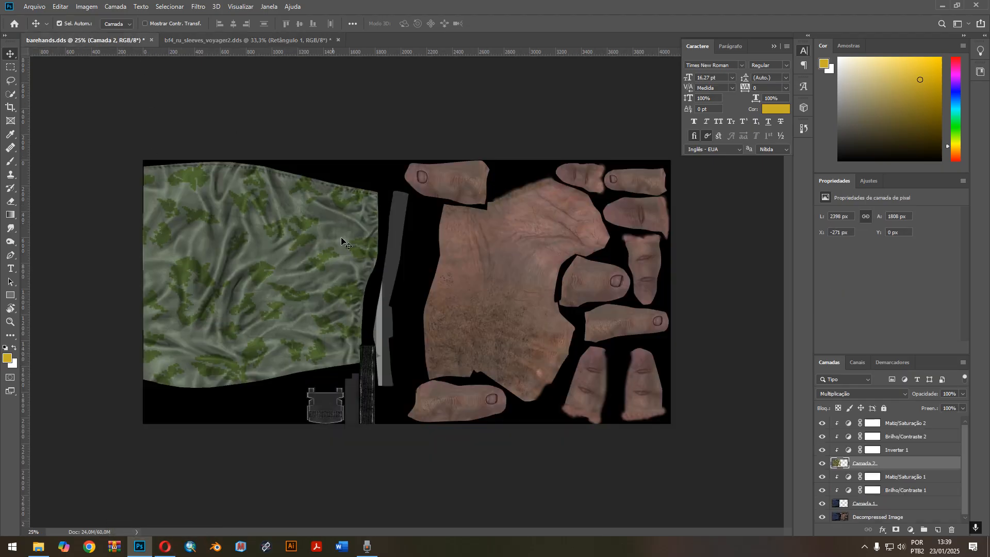
left_click(924, 423, "shift")
key("ctrl+g")
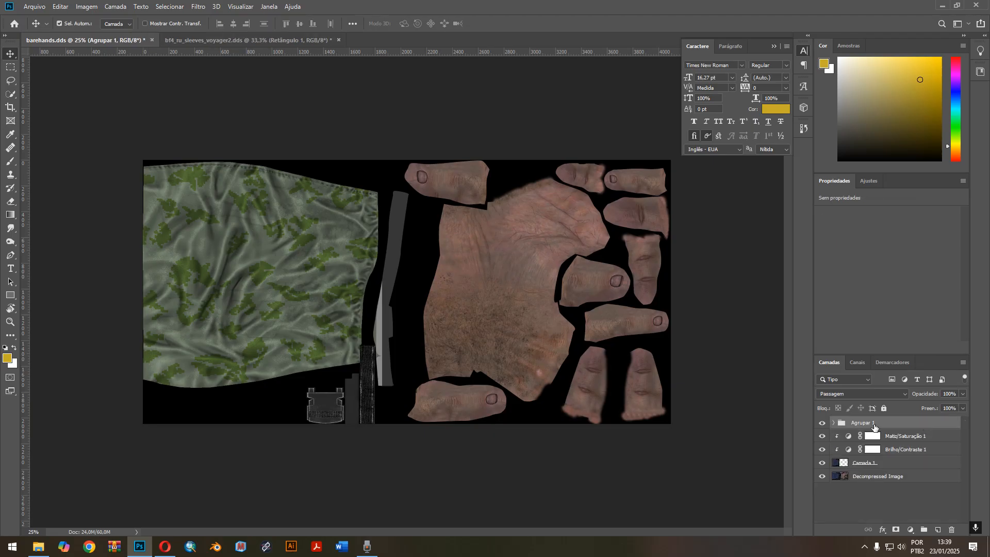
key("ctrl+z")
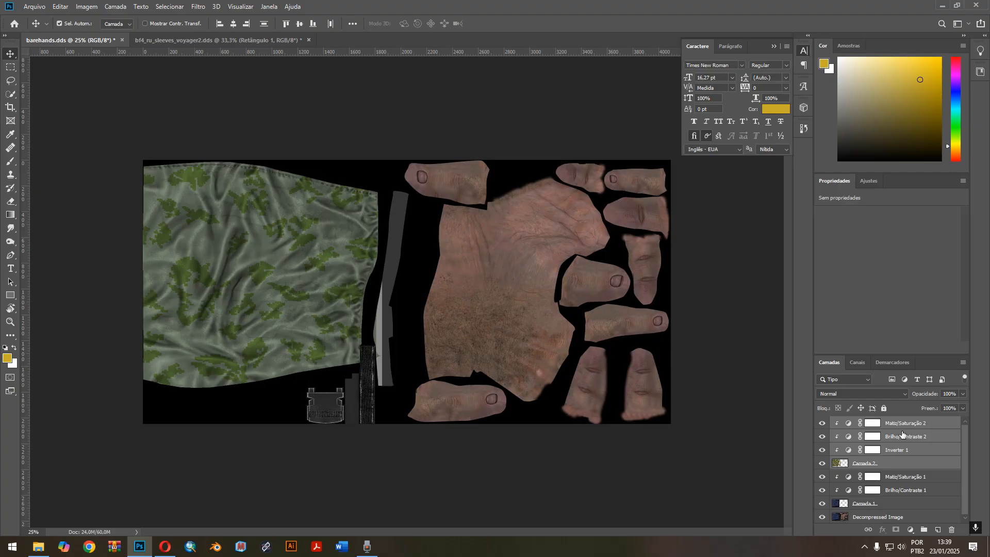
key("ctrl+g")
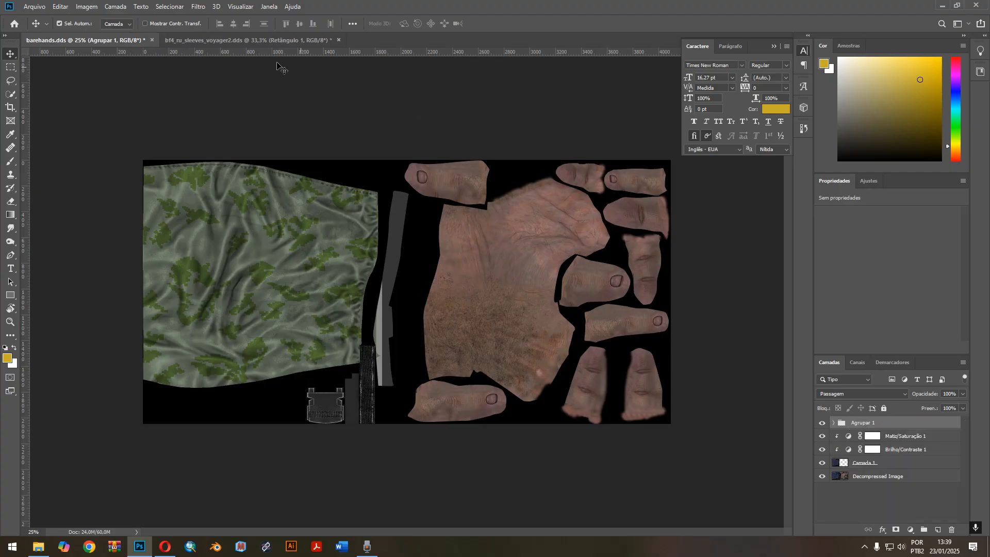
Copy the camo group Agrupar 1 from barehands.dds into bf4_ru_sleeves_voyager2.dds, directly above Retângulo 1.
left_click(246, 42)
left_click(131, 44)
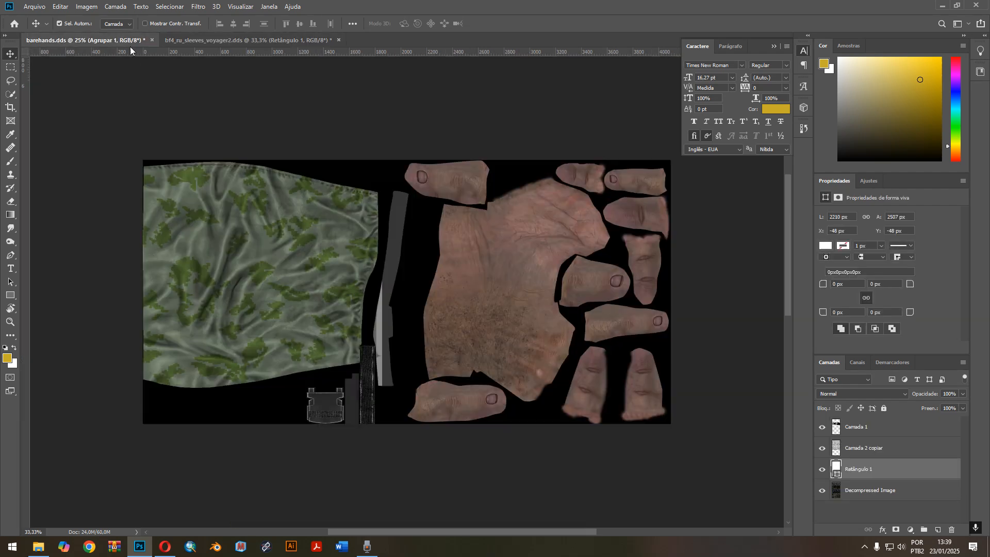
left_click(221, 41)
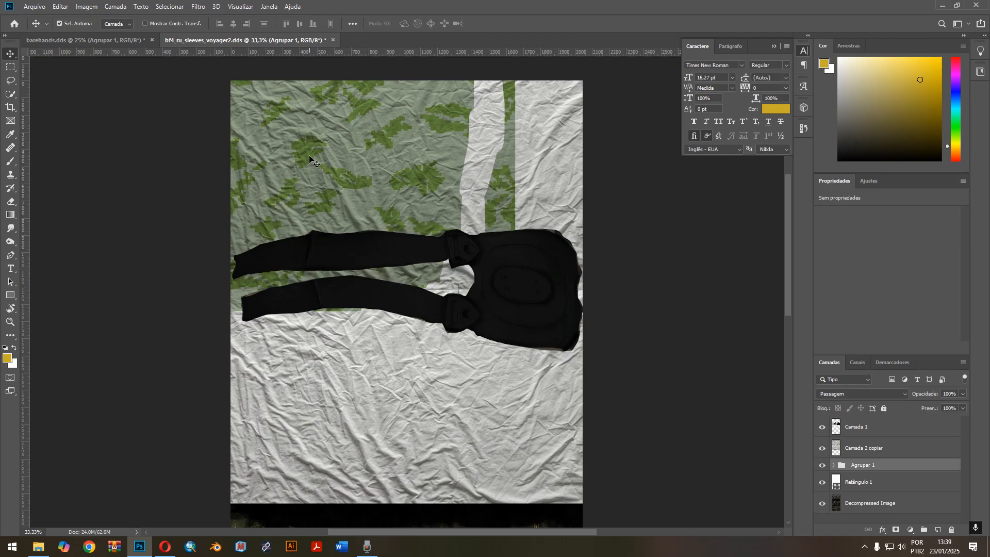
Rotate the copied camo group 90 degrees, scale it to 119.23% and position it to span the canvas width over the lower fabric area.
key("ctrl+t")
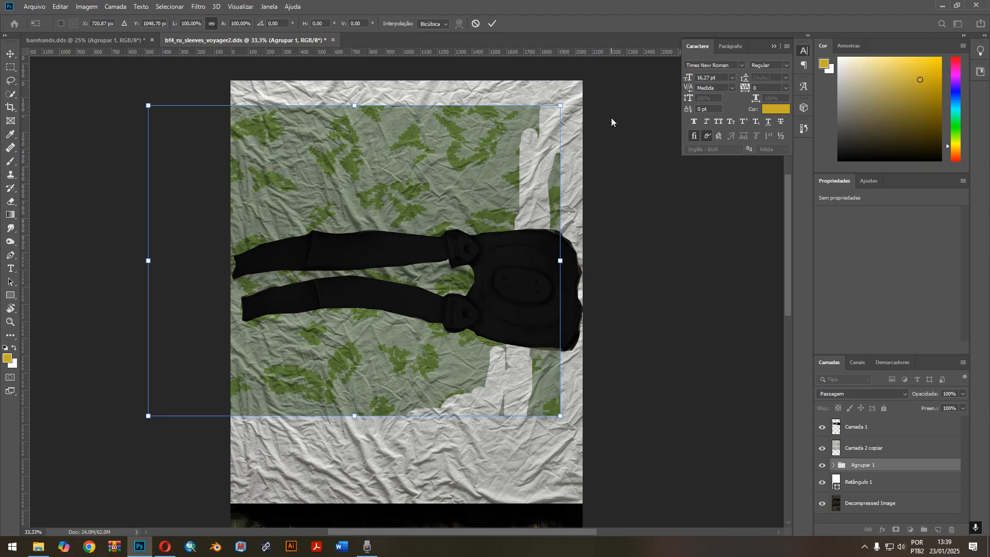
left_click_drag(605, 94, 394, 322)
right_click(389, 336)
left_click(402, 216)
left_click_drag(402, 215, 428, 372)
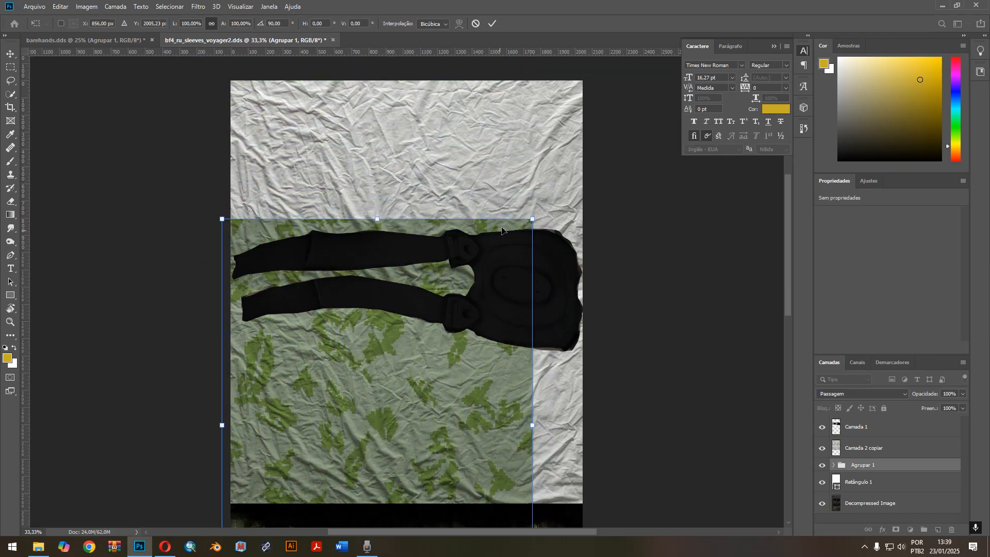
left_click_drag(533, 219, 585, 147)
left_click_drag(560, 182, 552, 191)
left_click_drag(576, 148, 582, 151)
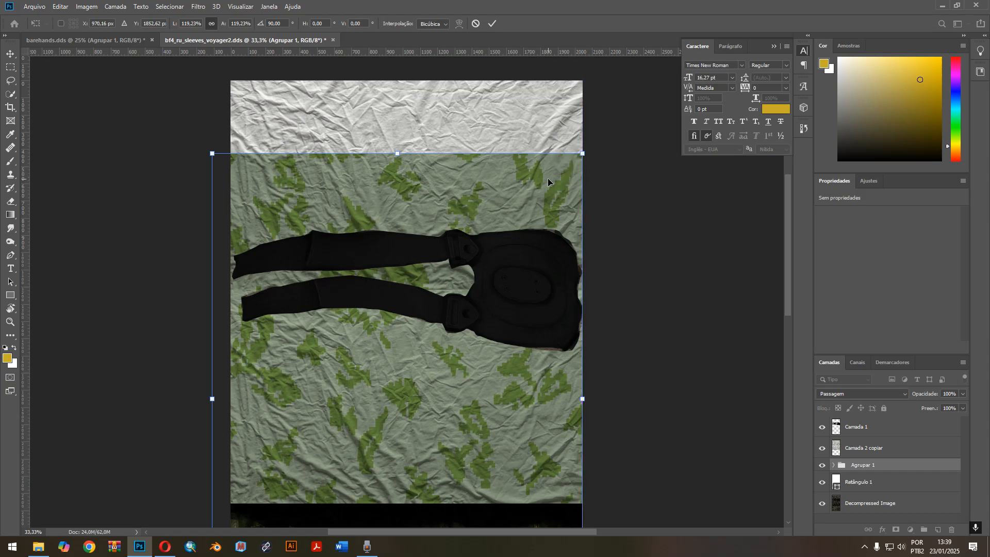
key("Return")
In the camo group, set the Matiz/Saturação 2 saturation to -31, and Brilho/Contraste 2 to brightness 9 and contrast 100.
scroll(614, 261, "down", 2)
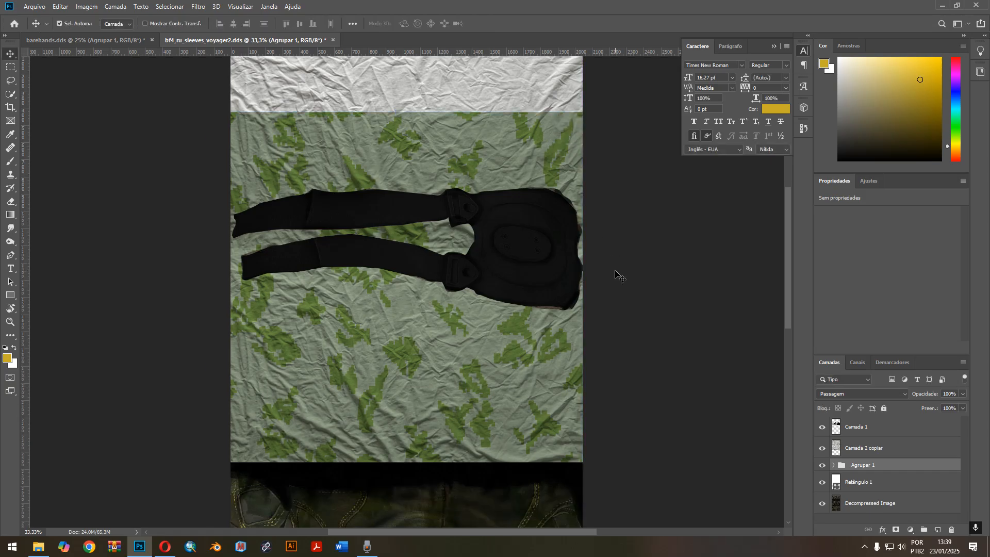
key("ctrl+minus")
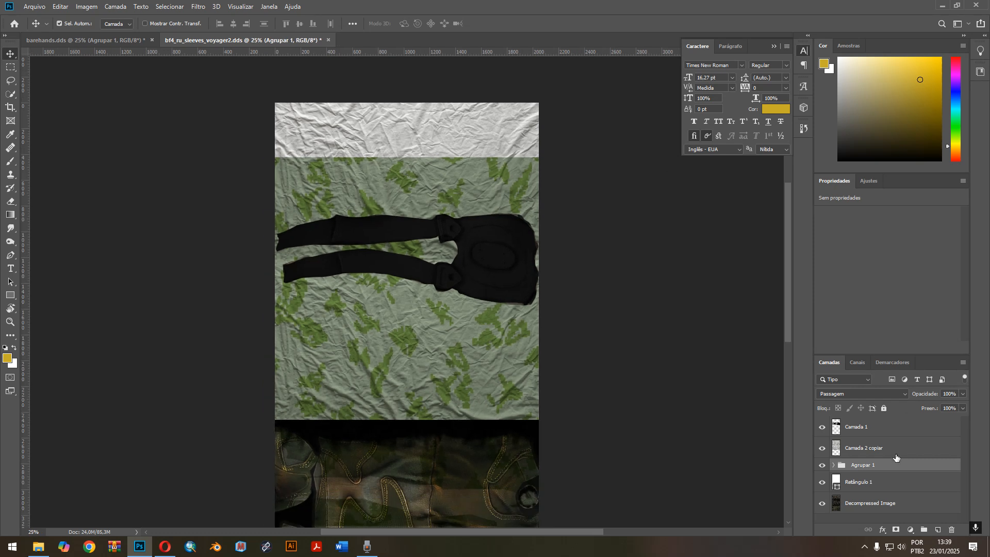
left_click(834, 466)
scroll(927, 486, "down", 3)
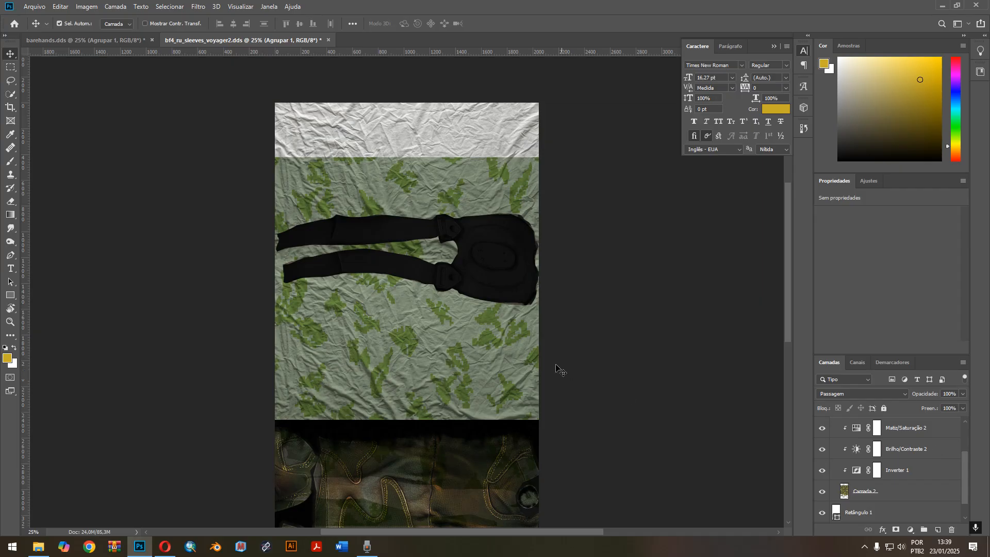
left_click(936, 431)
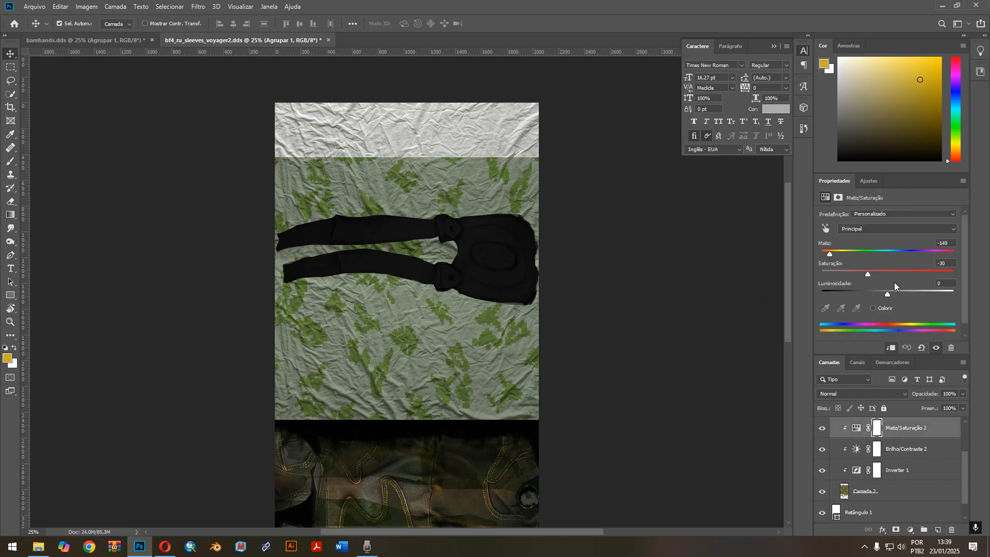
mouse_move(859, 273)
left_mouse_down()
mouse_move(831, 273)
mouse_move(867, 275)
left_mouse_up()
left_click(914, 457)
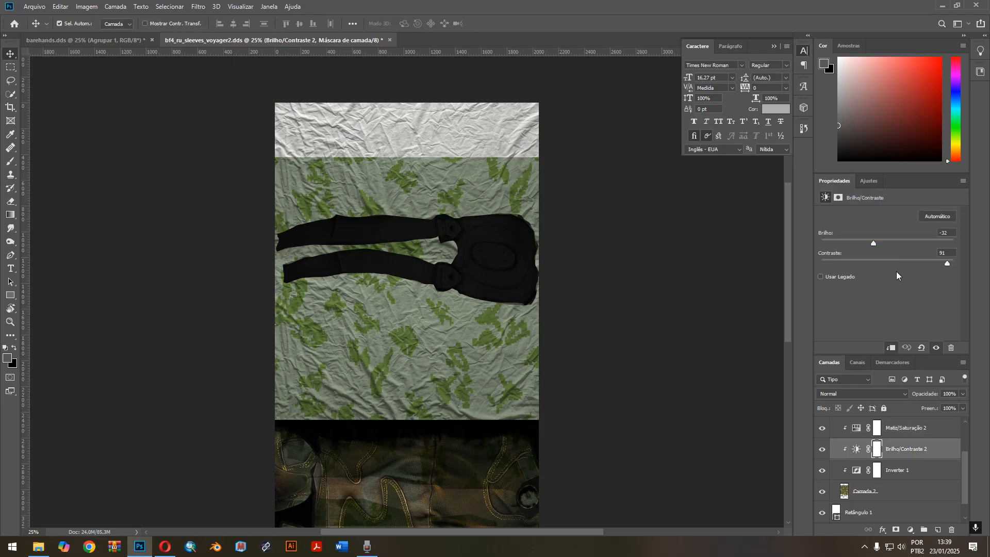
left_click_drag(872, 246, 894, 249)
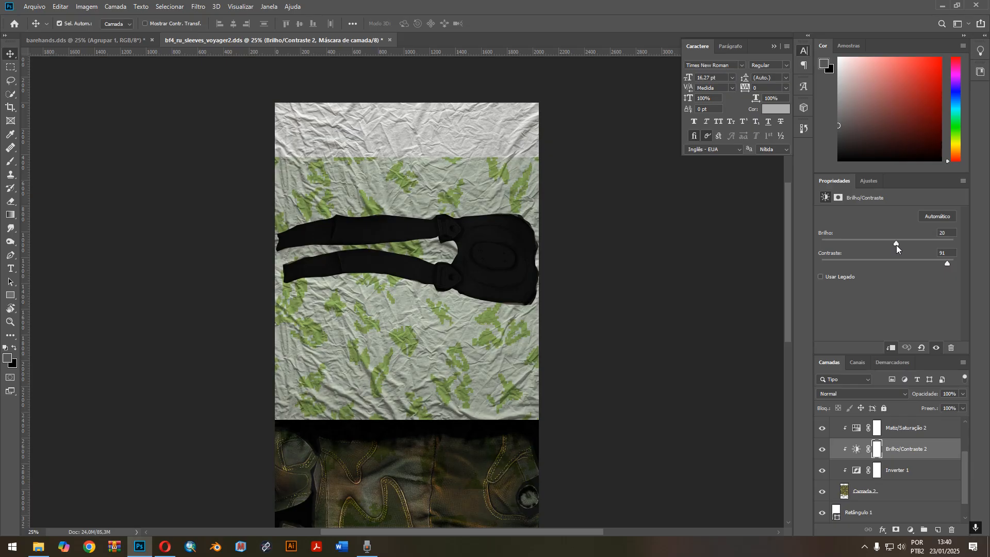
left_click_drag(896, 245, 891, 245)
left_click_drag(946, 265, 988, 266)
Add a Brilho/Contraste adjustment layer above Inverter 1 and include pixel and adjustment layers in the layer filter.
left_click(919, 469)
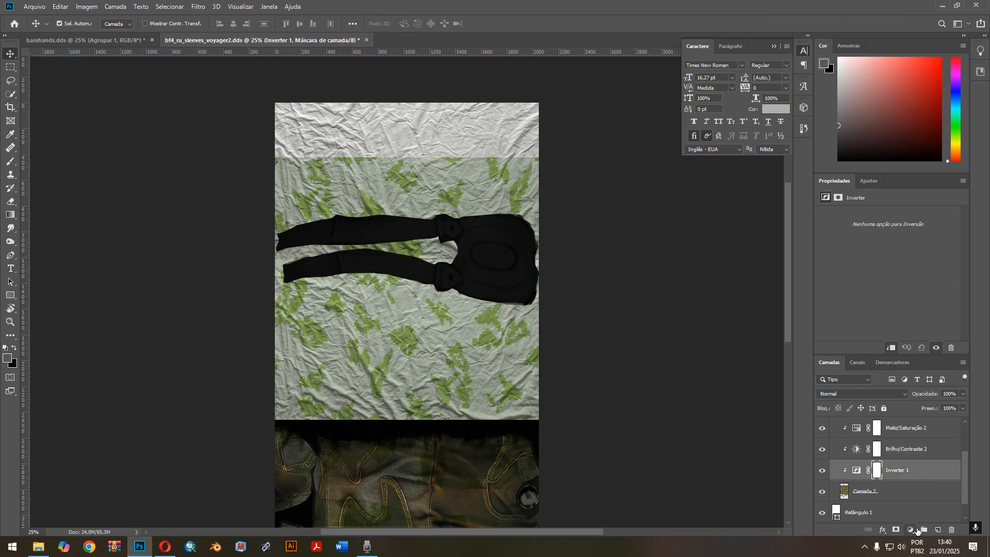
left_click(910, 529)
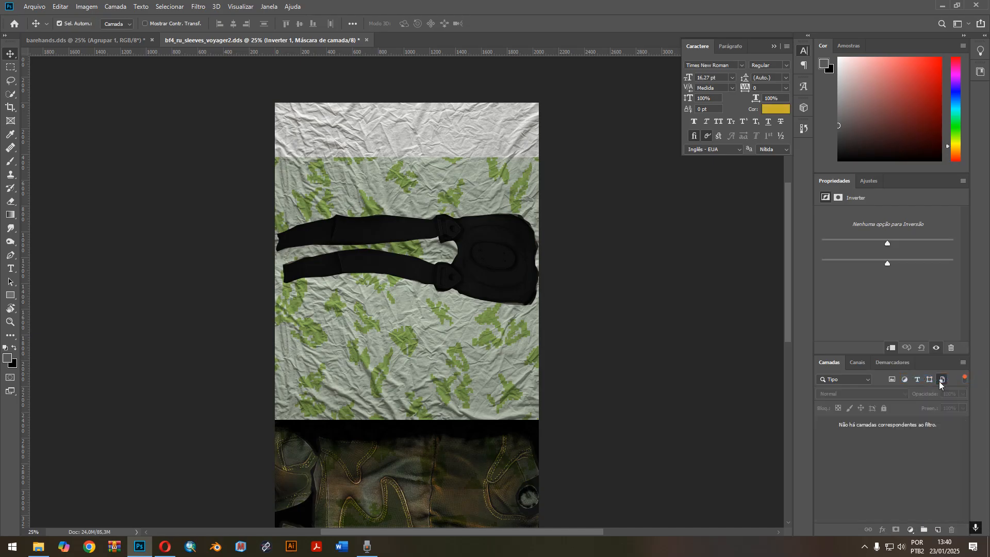
left_click(896, 382)
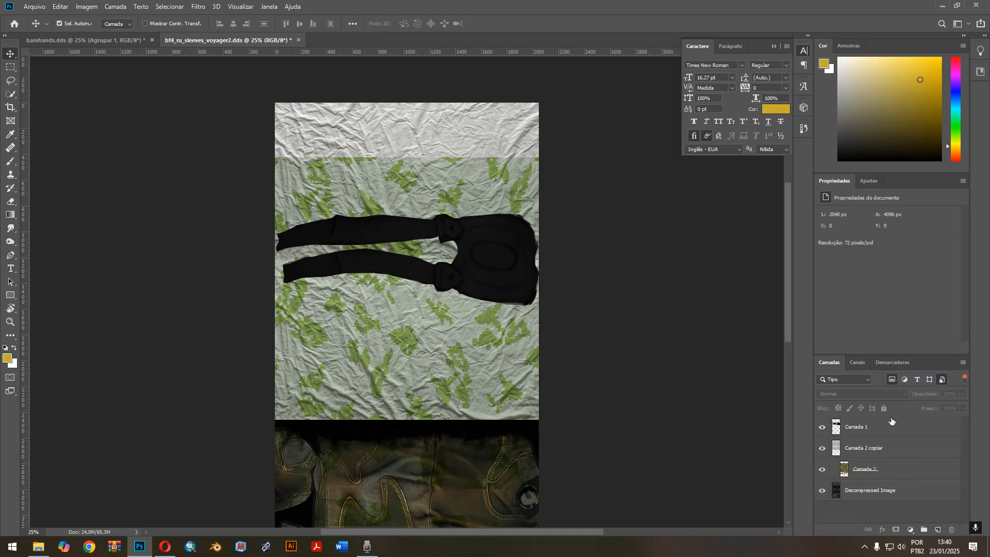
left_click(905, 380)
scroll(922, 472, "down", 2)
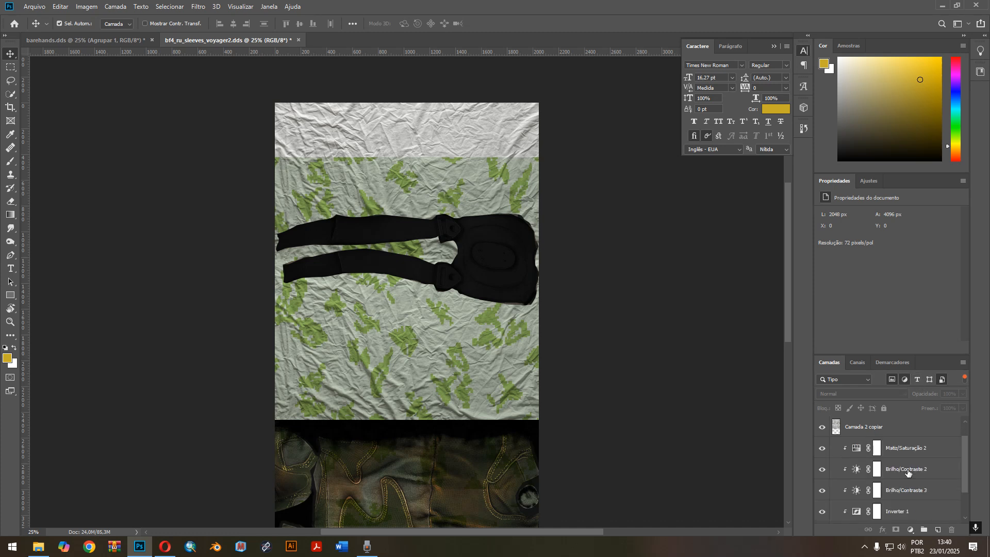
Strongly raise the contrast of the new Brilho/Contraste 3 adjustment and set the Matiz/Saturação 2 hue to -157.
left_click(928, 473)
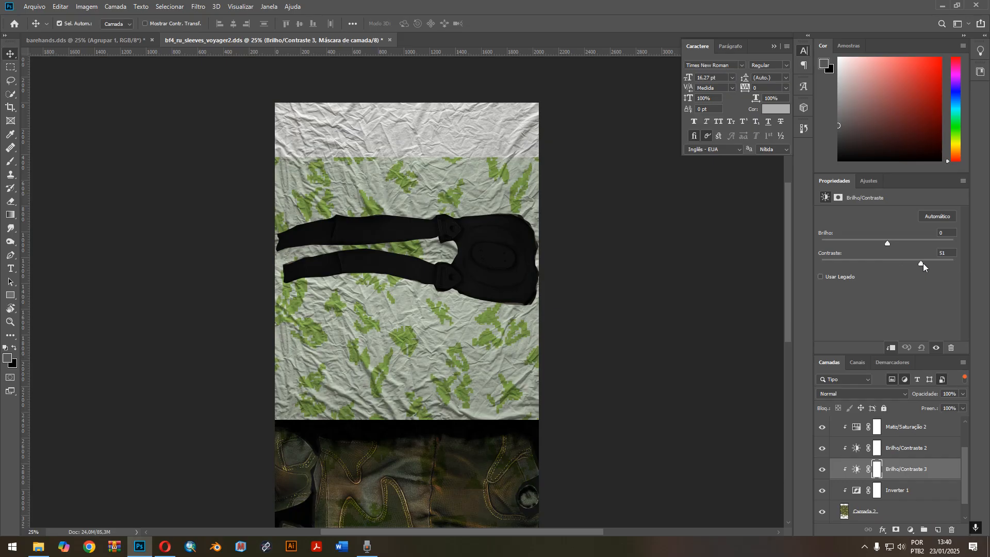
left_click_drag(939, 264, 943, 264)
left_click(915, 457)
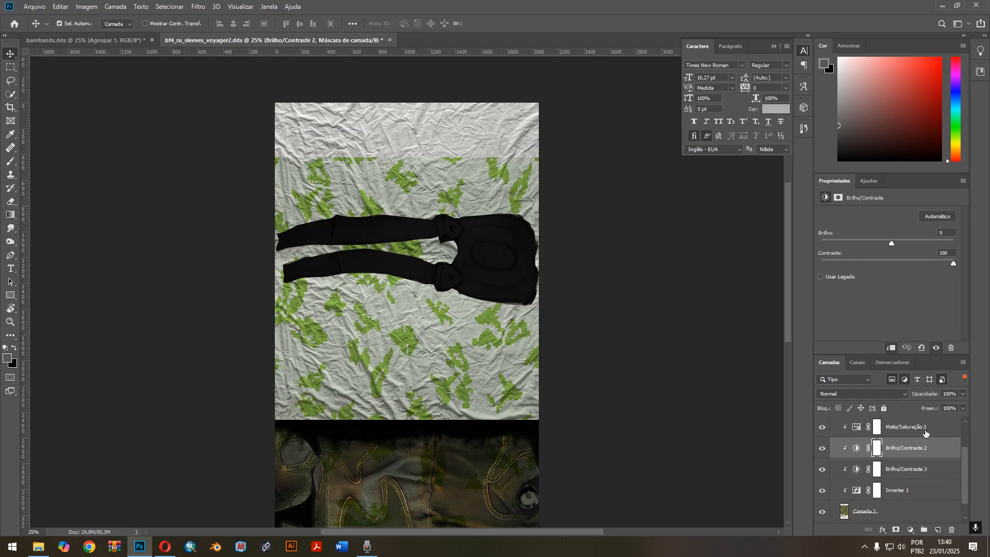
left_click(925, 431)
mouse_move(828, 256)
left_mouse_down()
mouse_move(845, 256)
mouse_move(827, 255)
left_mouse_up()
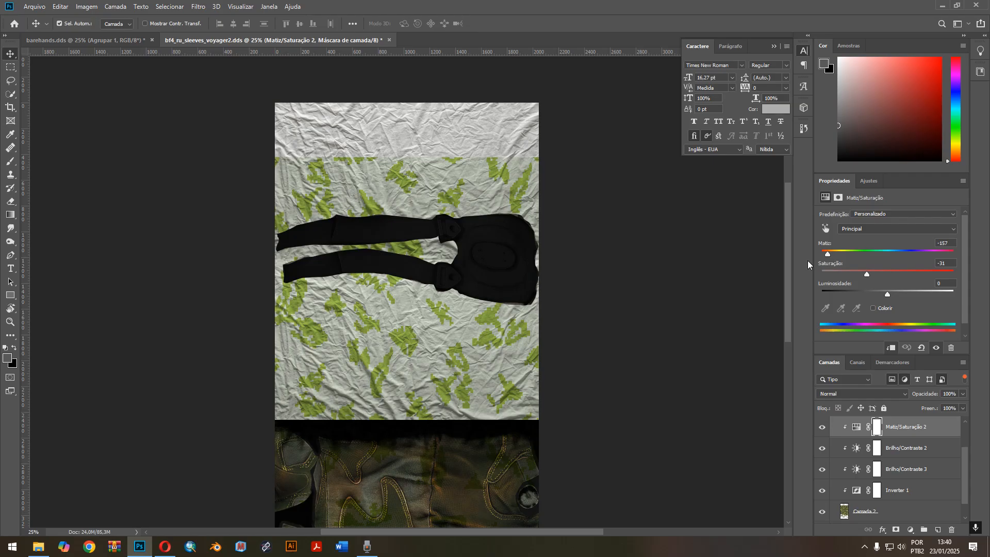
Try to group the fabric layer Camada 2 copiar together with Camada 2 and its adjustment layers.
scroll(558, 400, "down", 2)
scroll(558, 400, "up", 2)
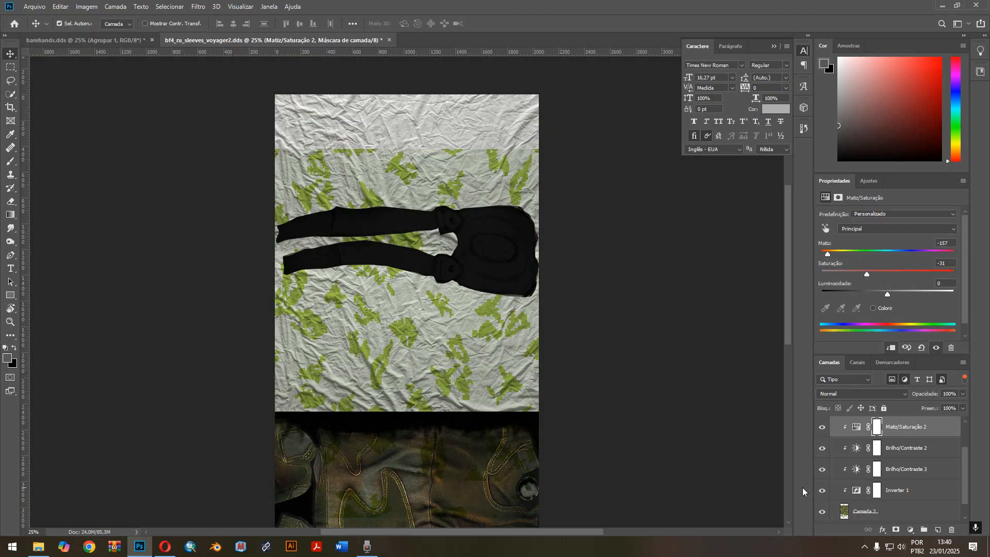
scroll(877, 492, "down", 1)
left_click(900, 493)
scroll(899, 480, "up", 3)
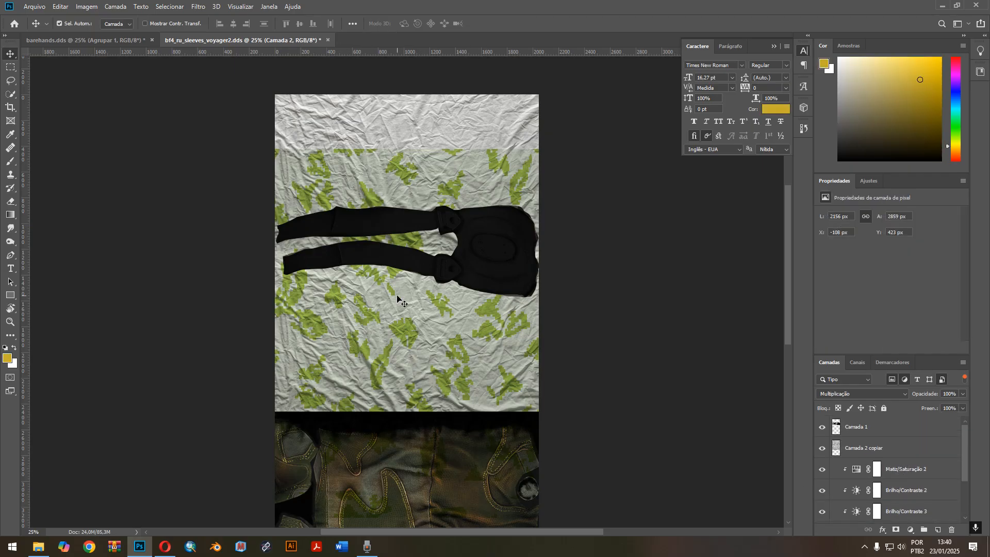
scroll(876, 429, "down", 3)
scroll(876, 428, "up", 3)
left_click(893, 448, "shift")
key("ctrl+g")
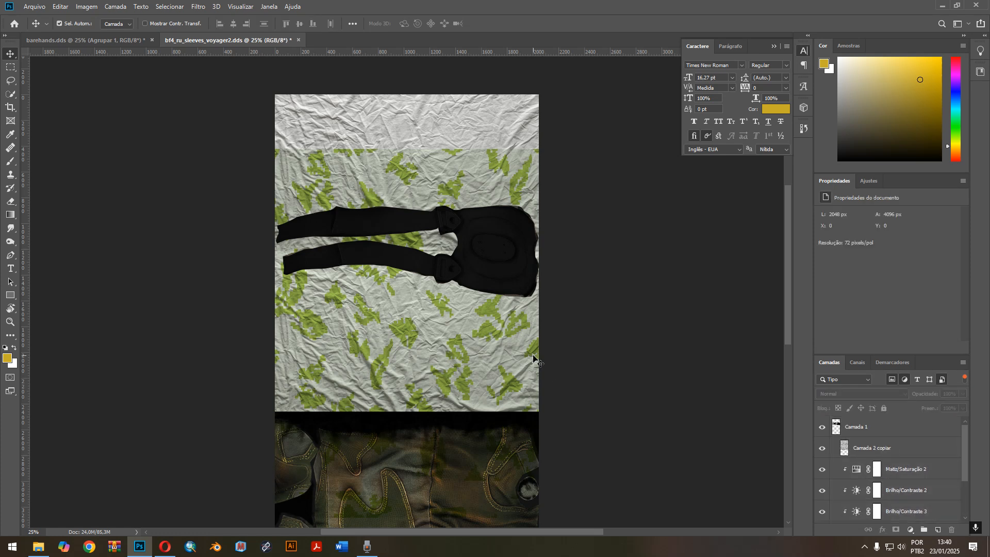
key("ctrl+z")
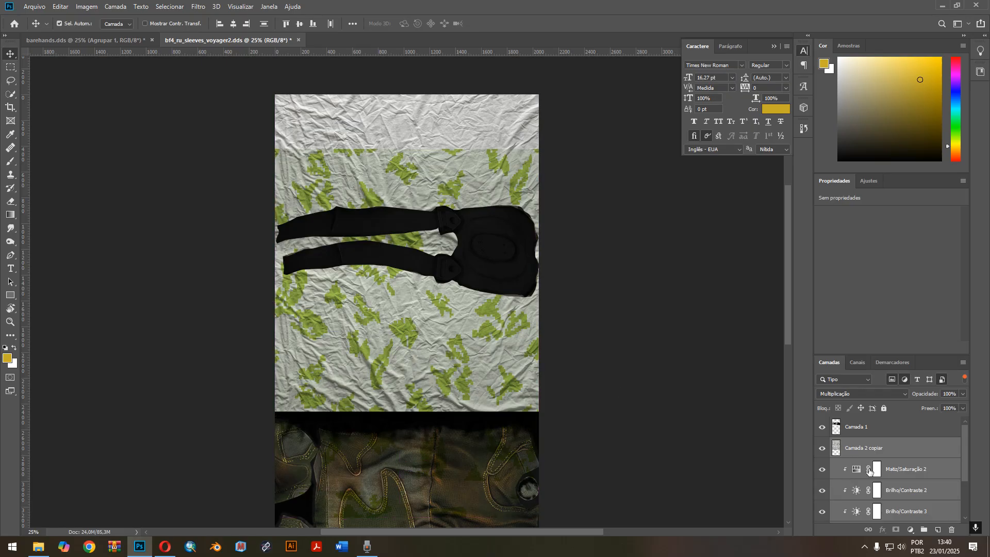
Try to put Camada 2 and its adjustment layers, up to Matiz/Saturação 2, into a new group.
scroll(876, 468, "down", 1)
left_click(910, 448)
scroll(908, 463, "down", 2)
left_click(898, 494, "shift")
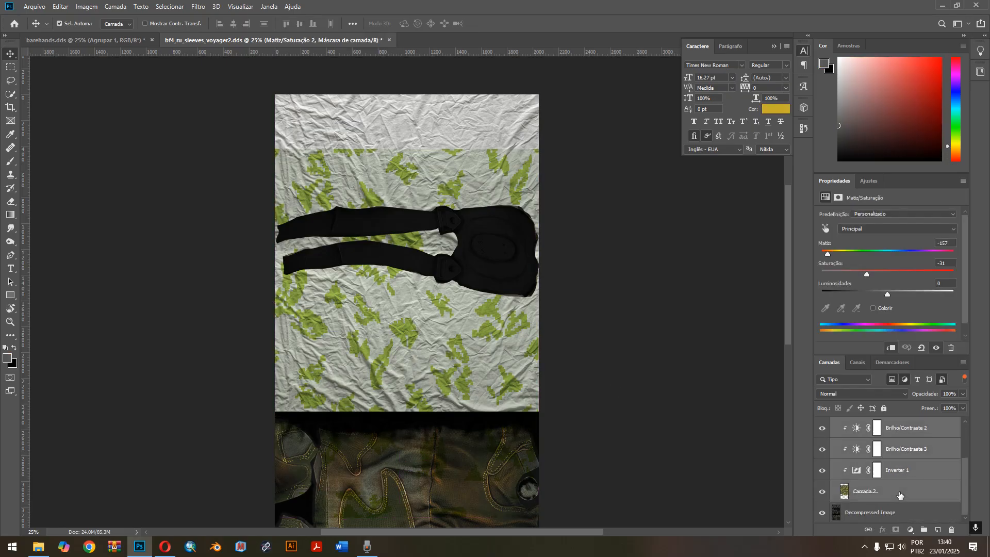
key("ctrl+g")
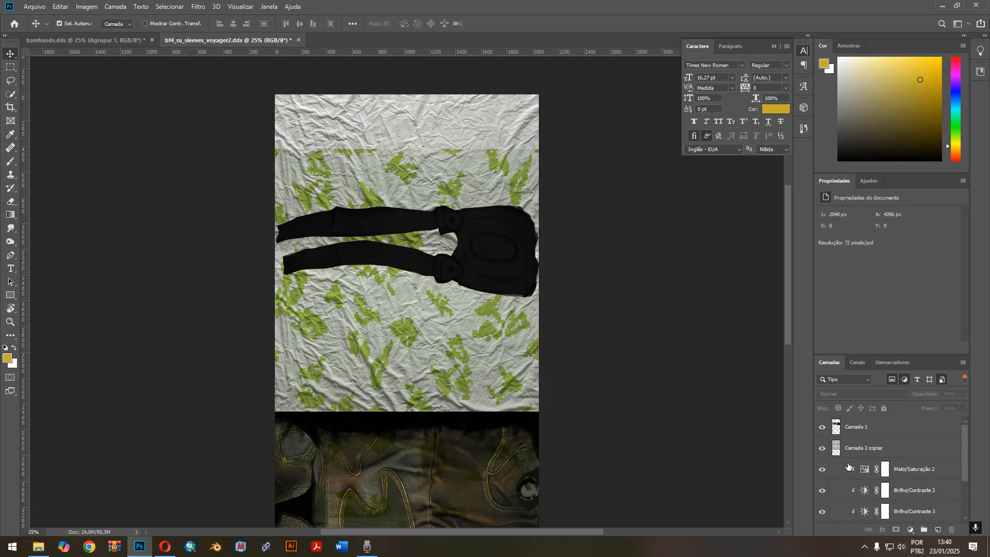
scroll(847, 467, "down", 3)
key("ctrl+z")
scroll(873, 480, "up", 2)
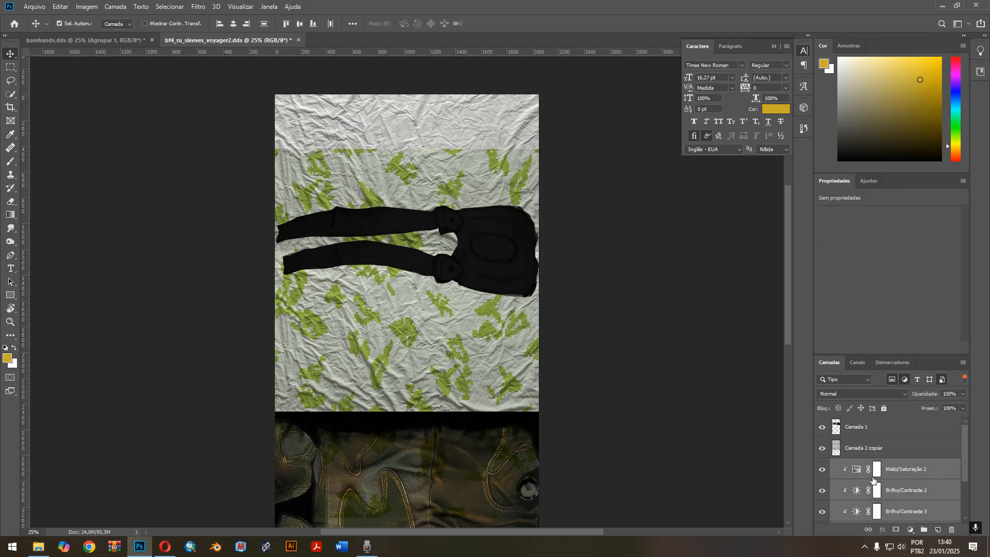
Hide the fabric layer Camada 2 copiar and the camo layer Camada 2.
scroll(873, 480, "down", 3)
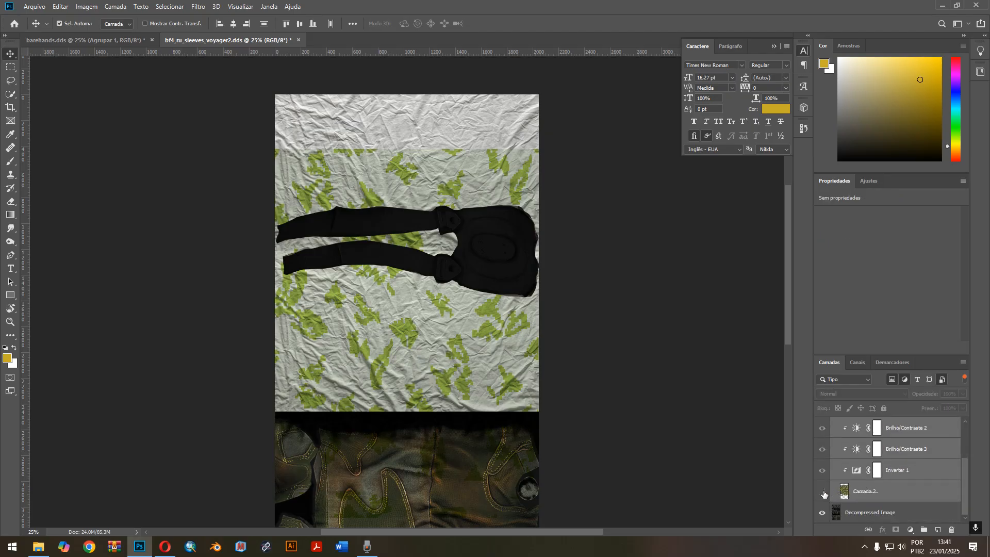
left_click(822, 492)
left_click(823, 492)
scroll(824, 474, "up", 3)
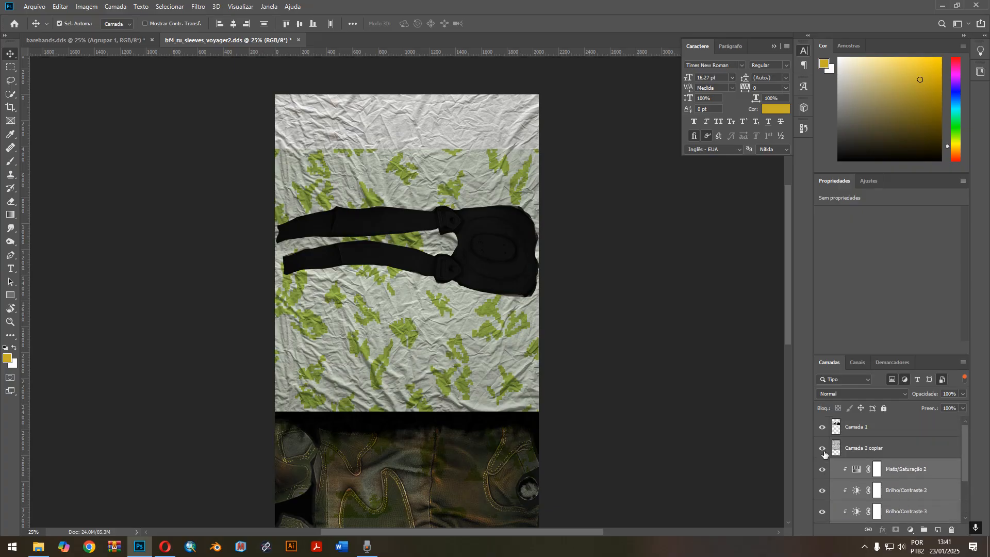
left_click(823, 448)
scroll(825, 484, "down", 3)
left_click(822, 492)
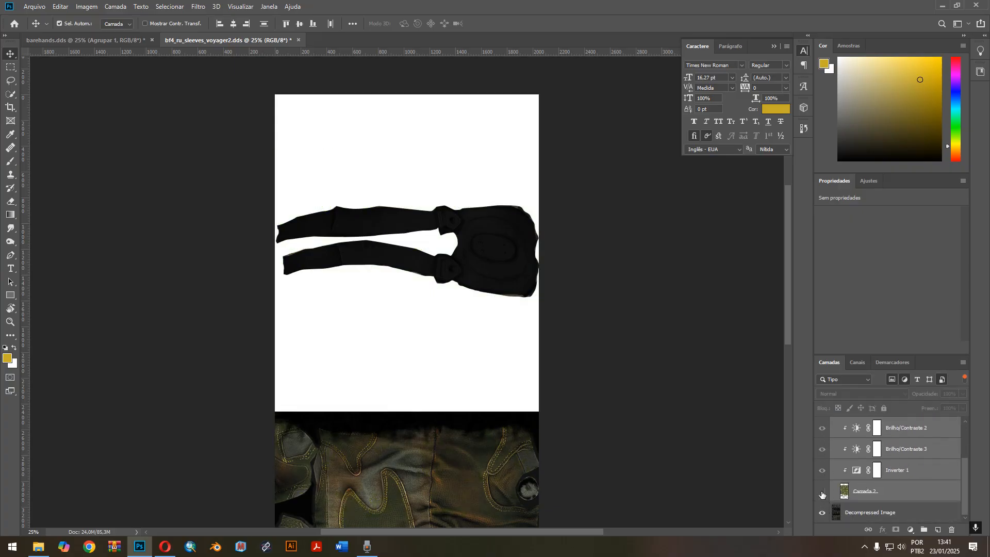
scroll(821, 494, "up", 3)
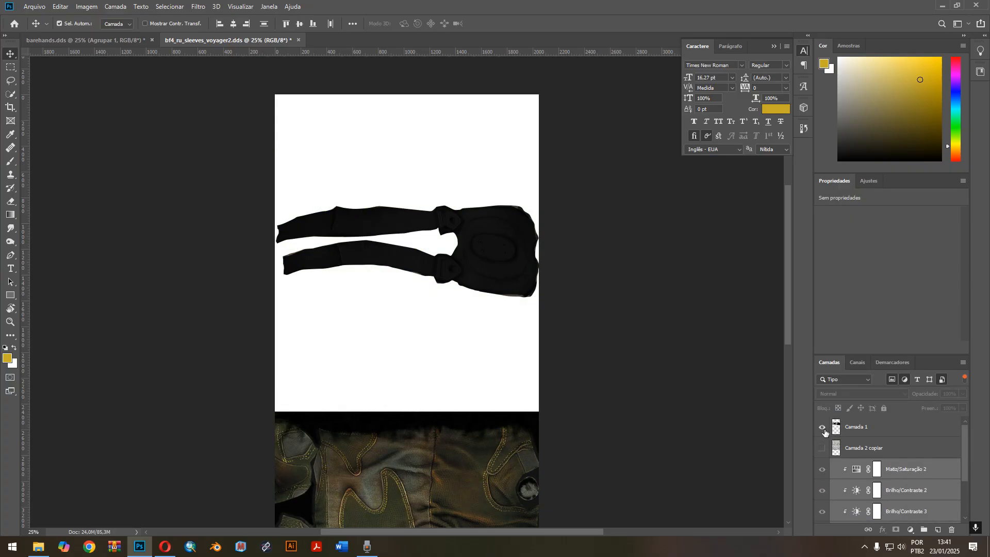
Toggle the visibility of the Decompressed Image layer to check what it contributes to the texture.
scroll(831, 500, "down", 3)
left_click(822, 512)
left_click(822, 512)
left_click(822, 512)
left_click(822, 512)
scroll(828, 496, "up", 2)
scroll(827, 450, "down", 2)
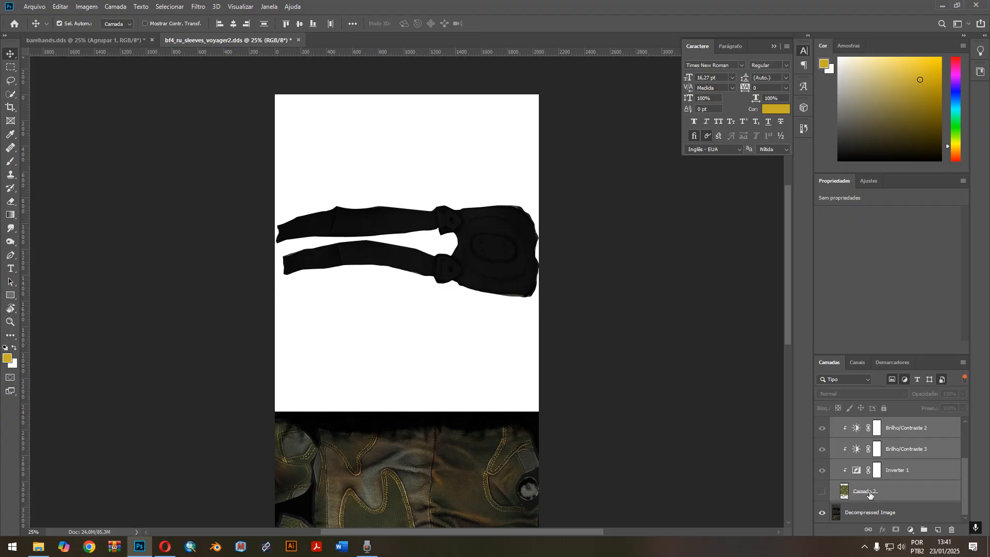
Move the Decompressed Image layer to the top of the layer stack and back to below Camada 2.
left_click_drag(862, 513, 874, 418)
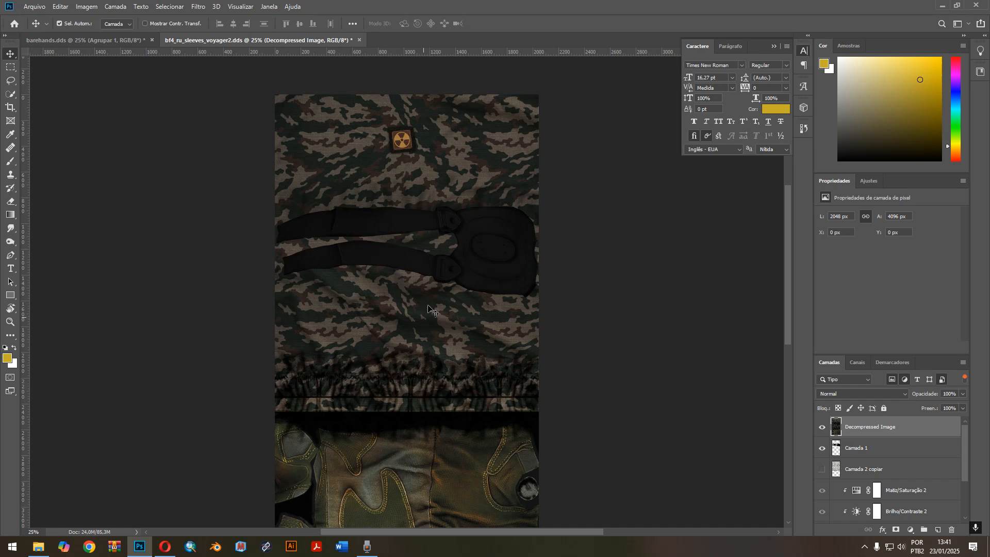
left_click_drag(911, 432, 894, 514)
Create a clipping mask for the adjustment layers from Inverter 1 up to Matiz/Saturação 2.
left_click(902, 470)
scroll(917, 476, "up", 3)
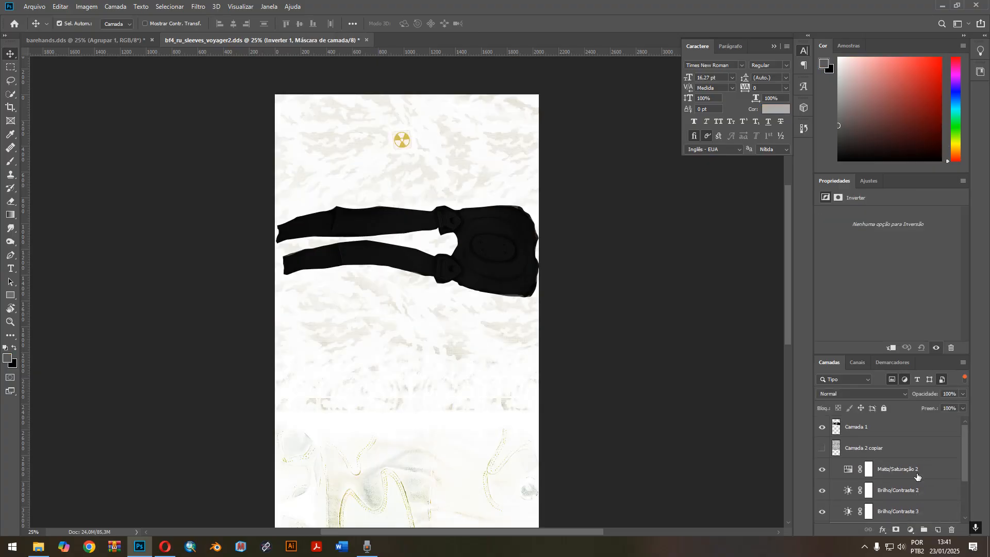
right_click(921, 473)
left_click(880, 234)
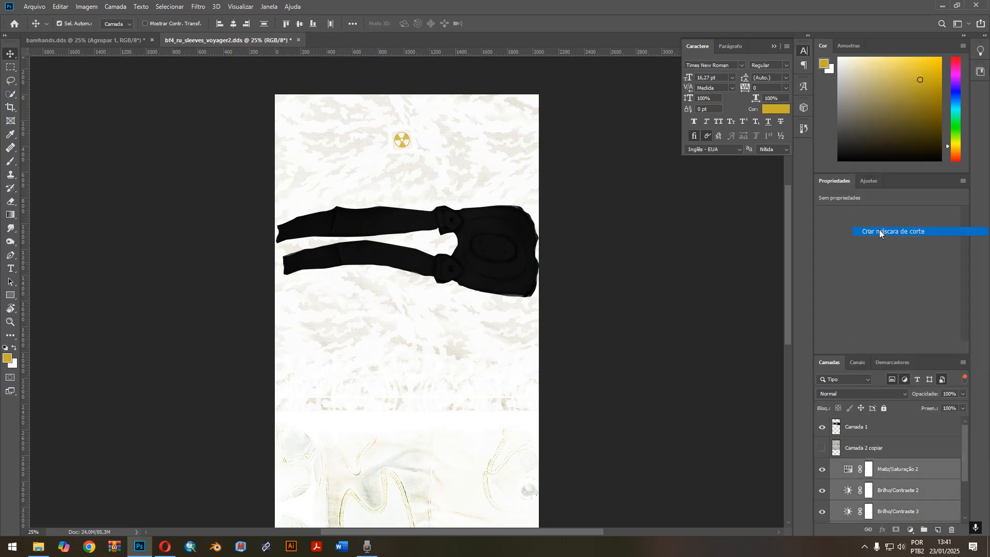
Show the camo layer Camada 2 and the fabric layer Camada 2 copiar again.
scroll(883, 467, "down", 3)
left_click(819, 493)
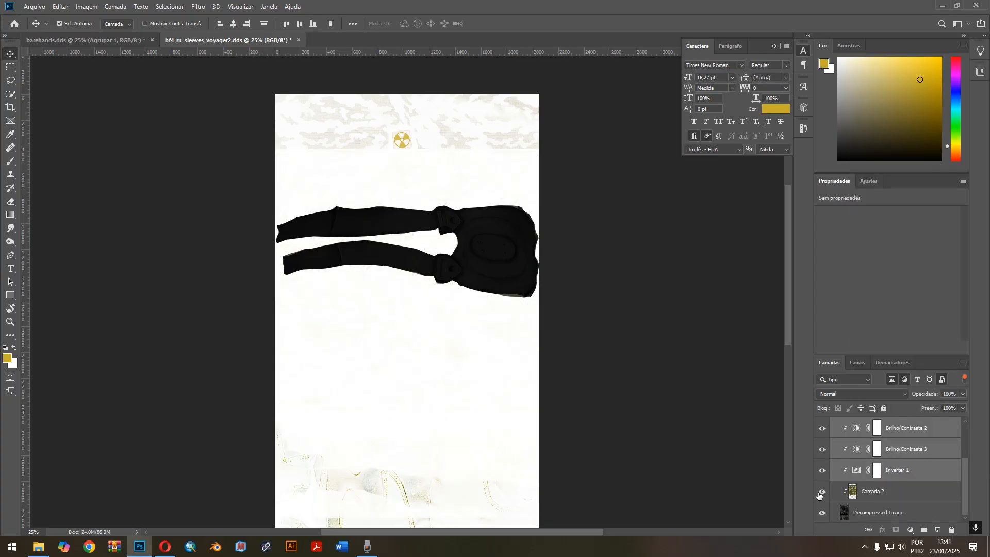
scroll(841, 496, "up", 3)
left_click(824, 449)
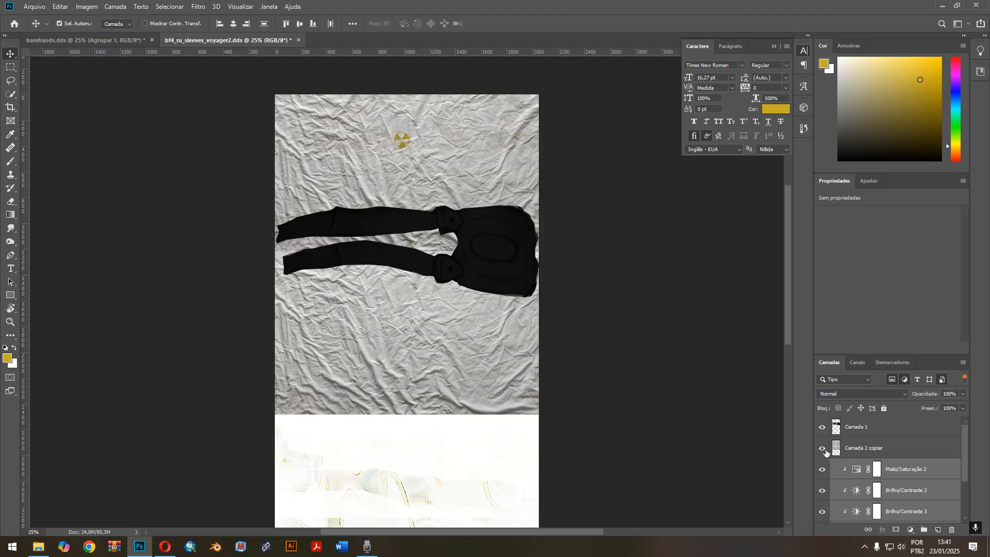
Release Camada 2 from its clipping mask and clip the adjustment layers Inverter 1 through Matiz/Saturação 2 to it.
scroll(707, 438, "down", 5)
scroll(886, 487, "down", 3)
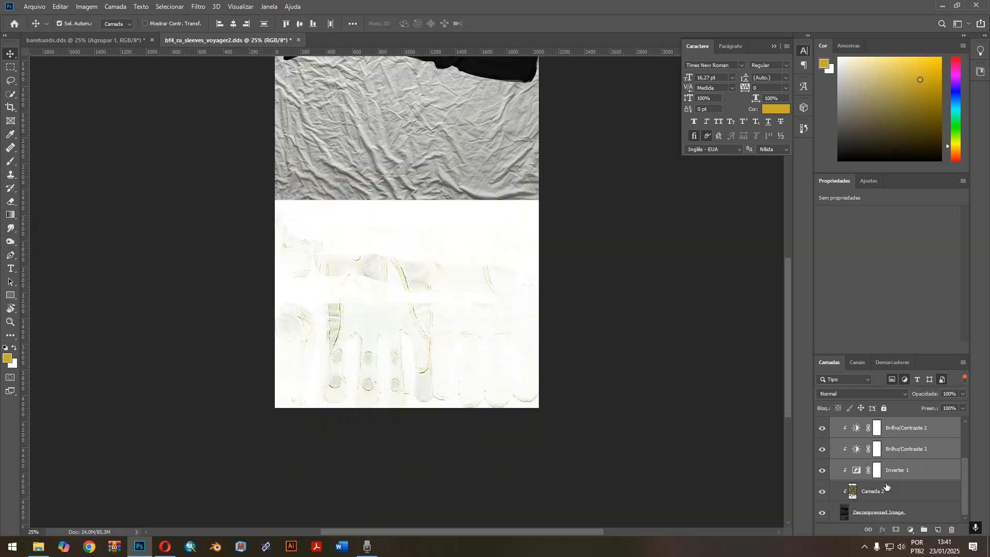
right_click(883, 494)
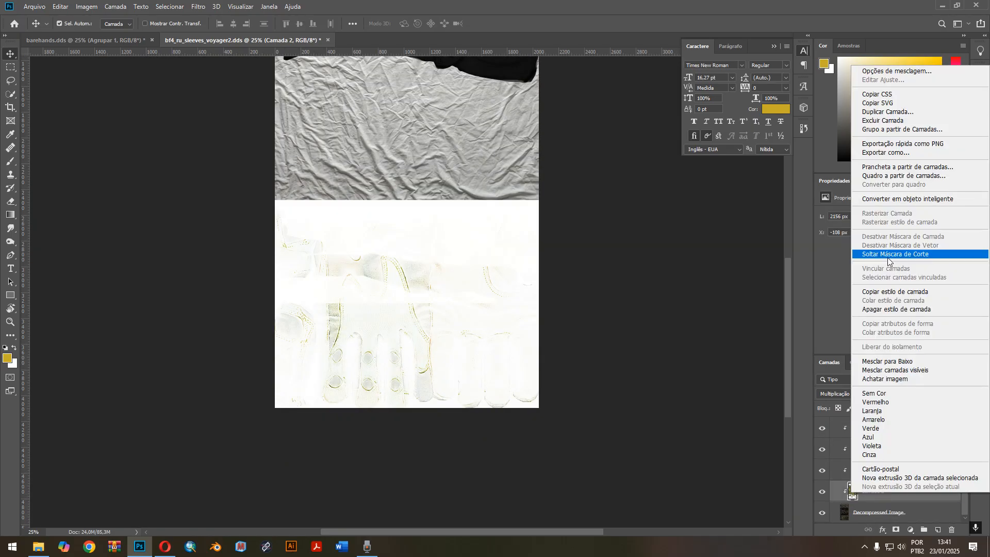
left_click(887, 253)
left_click(910, 474)
scroll(912, 473, "up", 2)
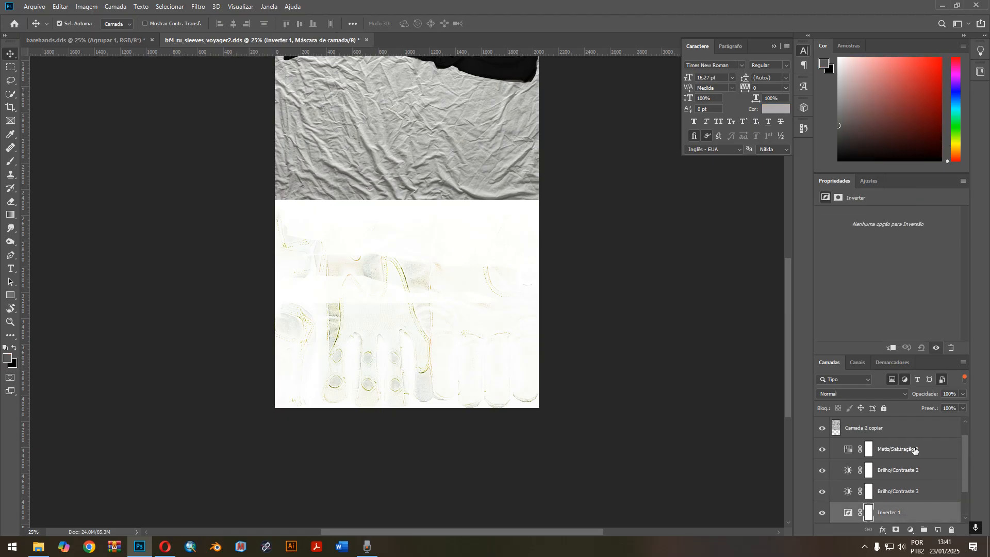
left_click(914, 450, "shift")
right_click(914, 449)
left_click(882, 208)
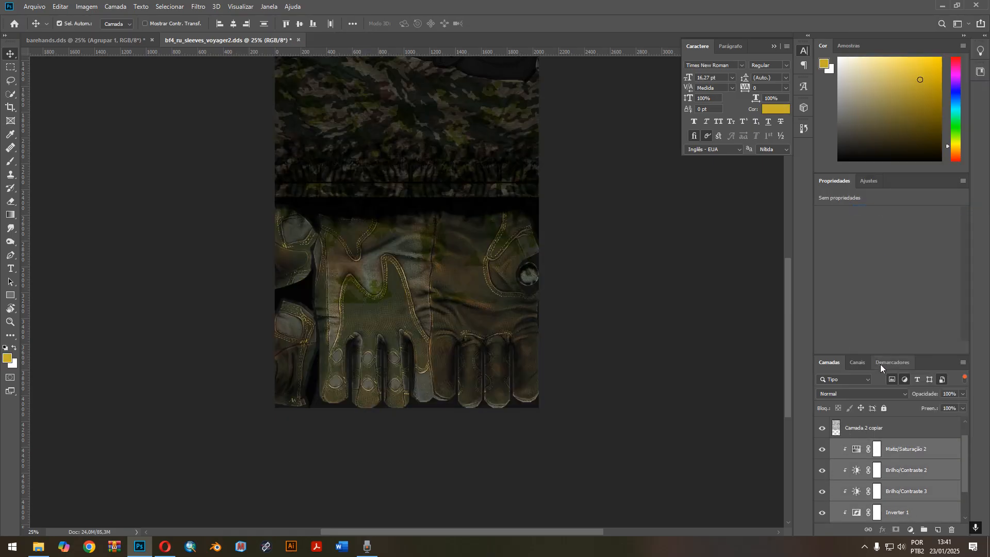
Draw a rectangle shape of about 2320 × 2600 px around the sleeve area, directly above the Decompressed Image layer.
scroll(868, 494, "down", 2)
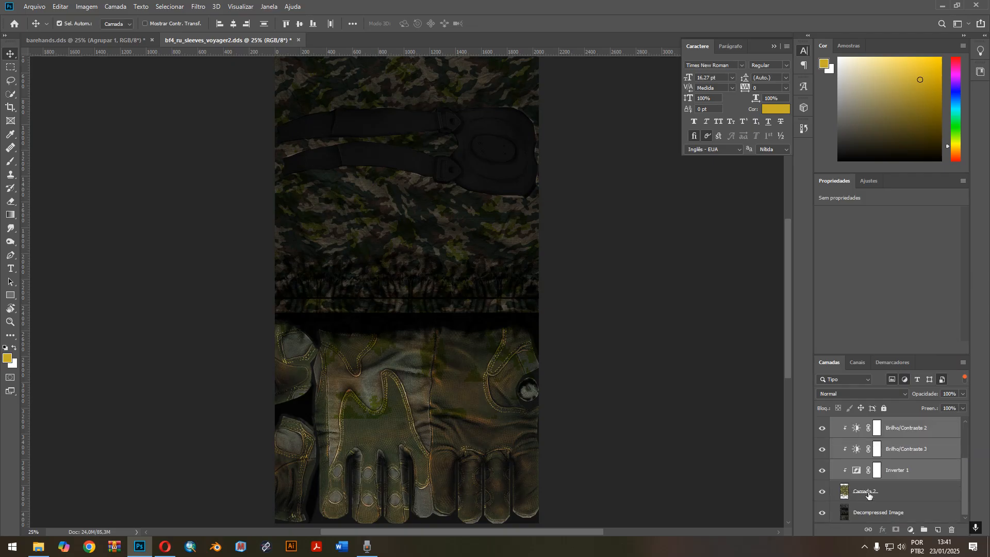
left_click(895, 514)
scroll(621, 435, "up", 2)
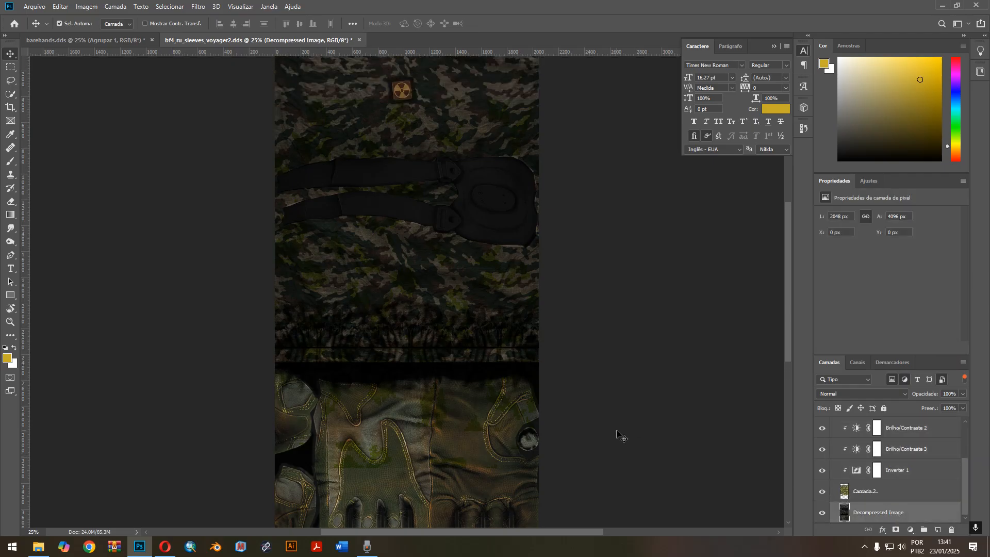
key("ctrl+minus")
key("ctrl+minus")
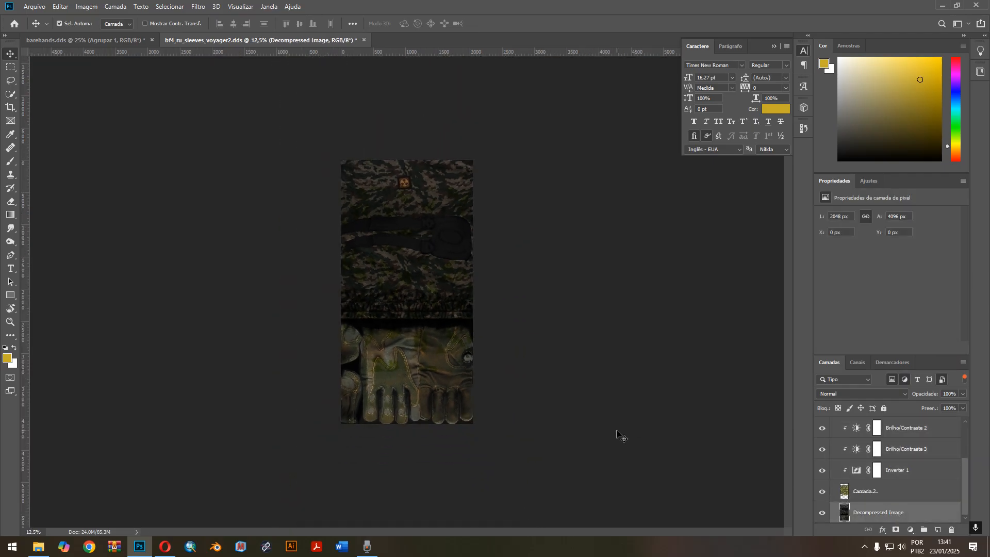
left_click(11, 295)
left_click_drag(334, 154, 484, 322)
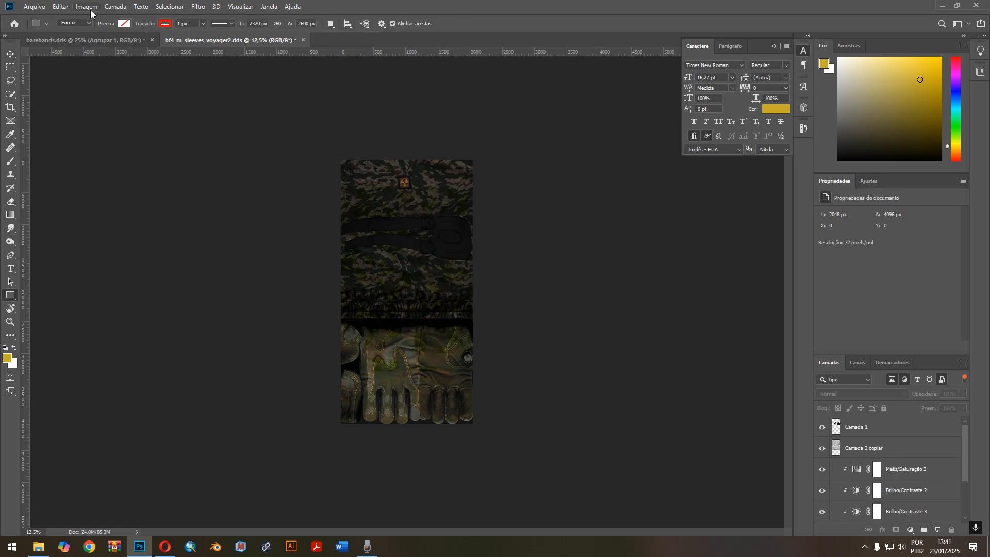
Turn off the layer type filter to list the shape layers and select Retângulo 2.
scroll(889, 458, "down", 3)
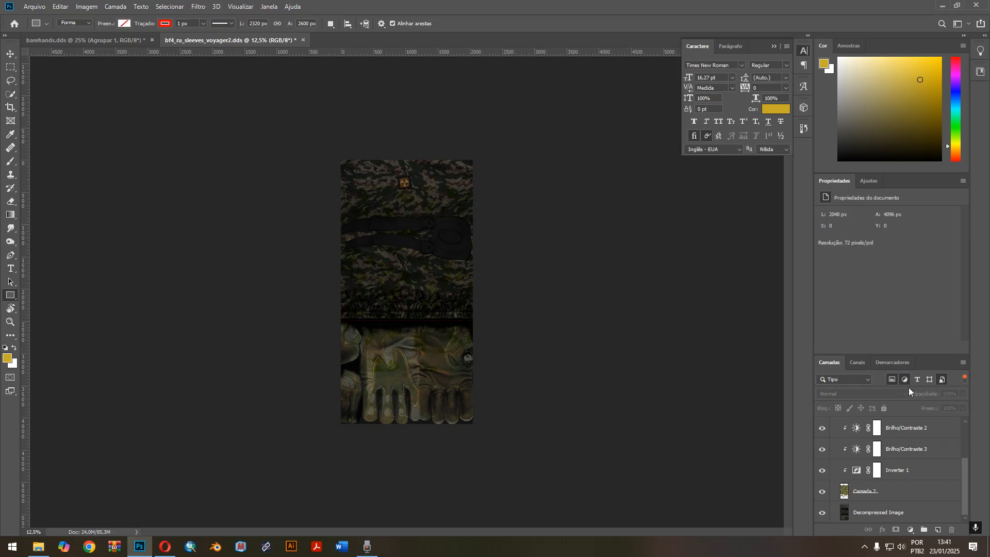
left_click(891, 379)
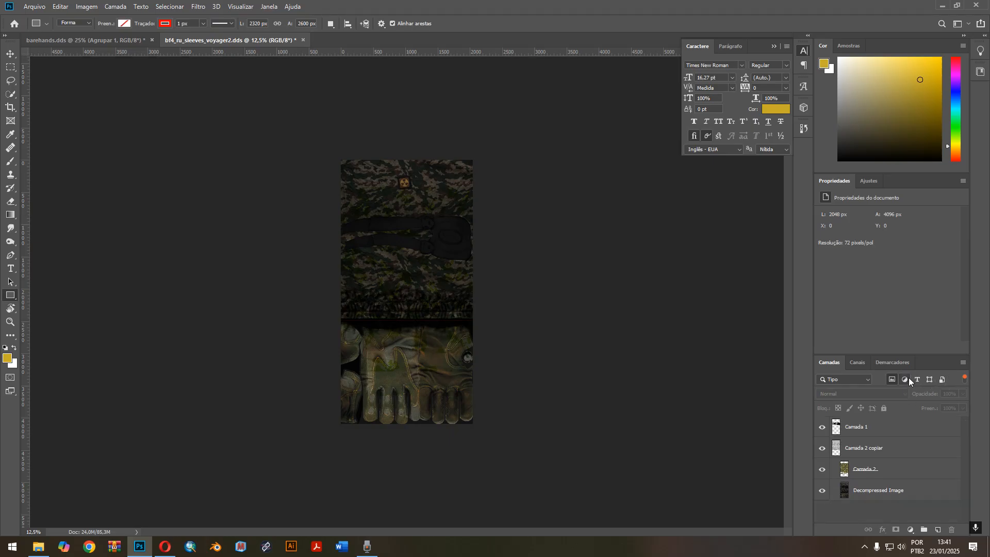
left_click(891, 380)
scroll(905, 442, "down", 3)
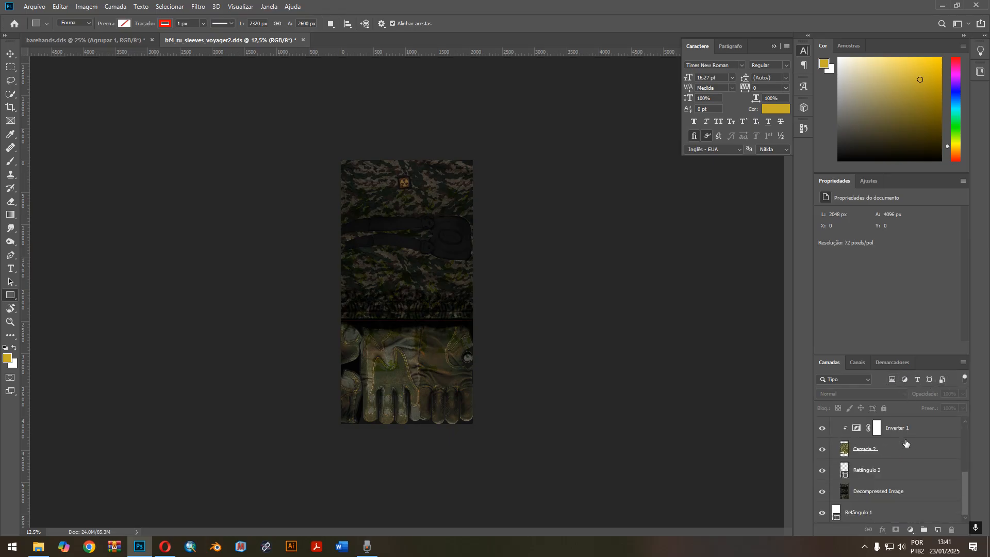
left_click(894, 471)
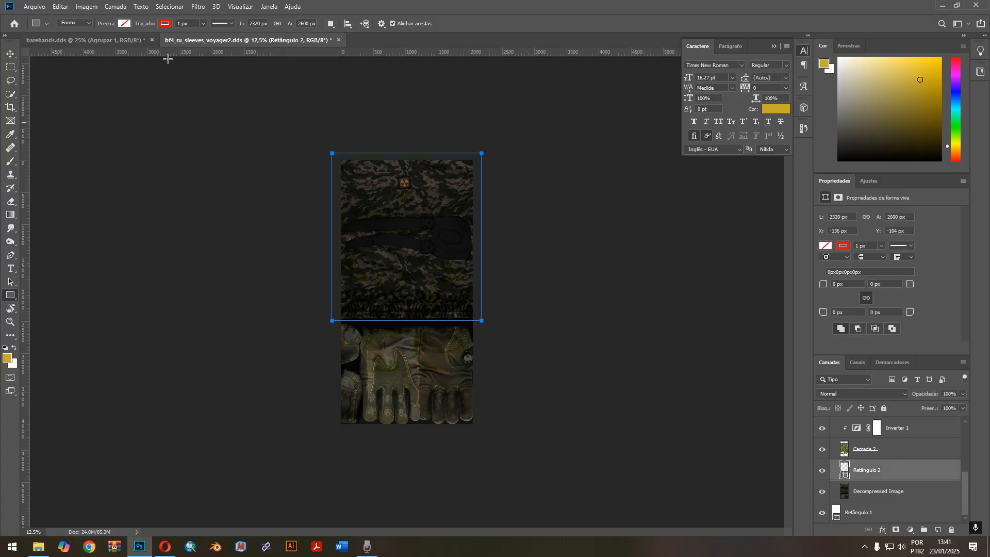
Move the white Retângulo 1 shape layer directly below Camada 2 and delete the unfilled Retângulo 2.
left_click(893, 516)
left_click_drag(893, 516, 884, 466)
left_click(907, 497)
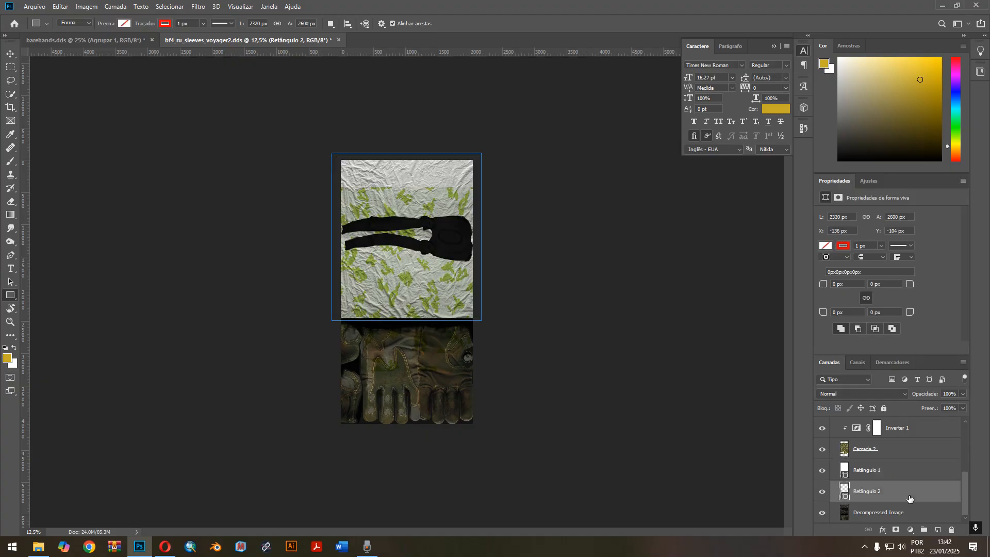
key("Delete")
Toggle the visibility of Retângulo 1 to compare the sleeve camo with and without the white base.
key("ctrl+plus")
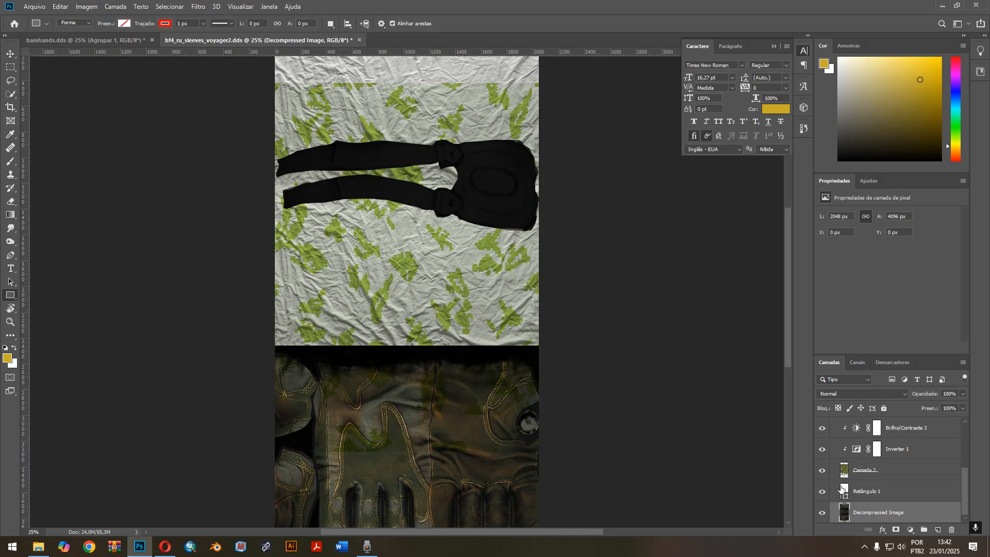
left_click(822, 491)
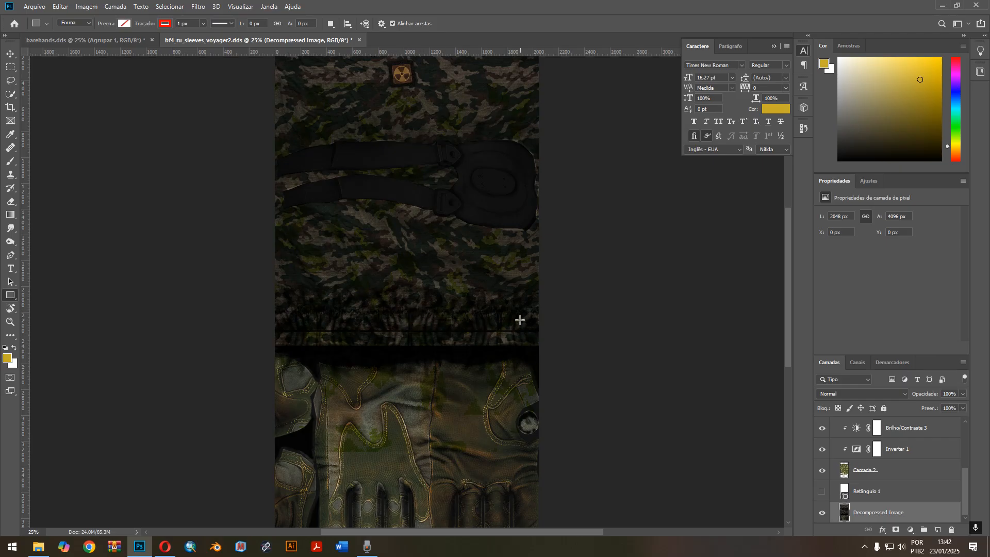
left_click(822, 491)
Switch to the Opera browser, search Google Images for "wrikled cloth texture" and look through the fabric images.
left_click(165, 546)
scroll(250, 122, "up", 5)
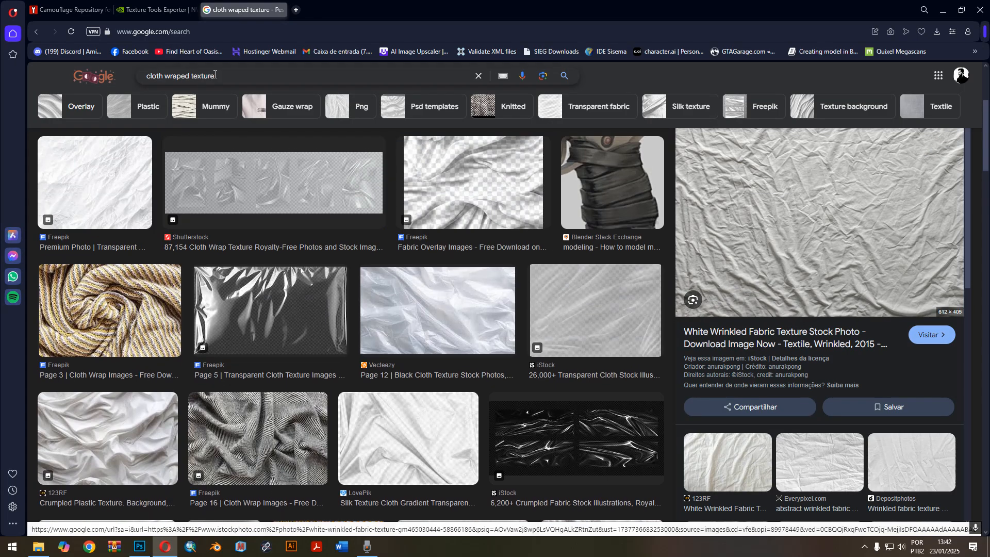
left_click(229, 76)
type("w")
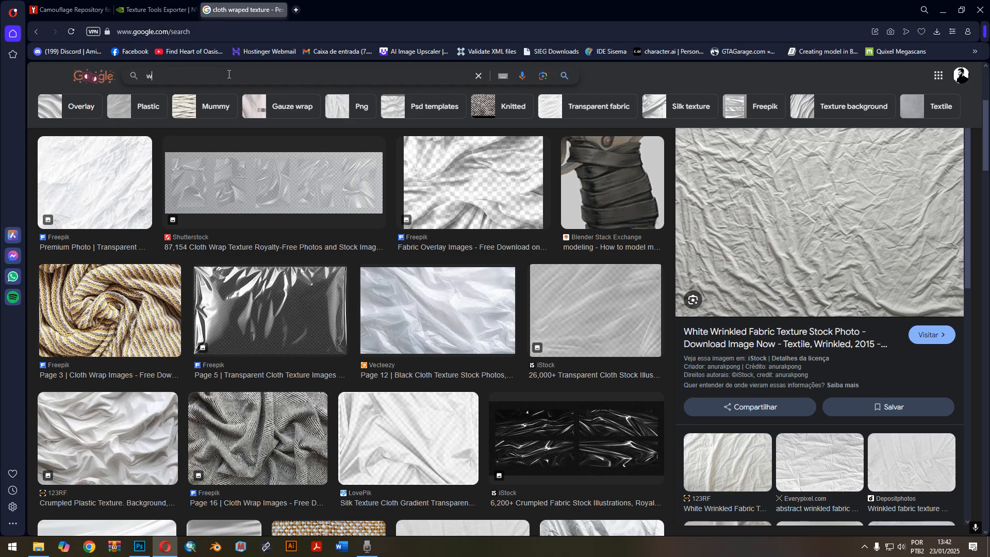
type("rikled cloth texture")
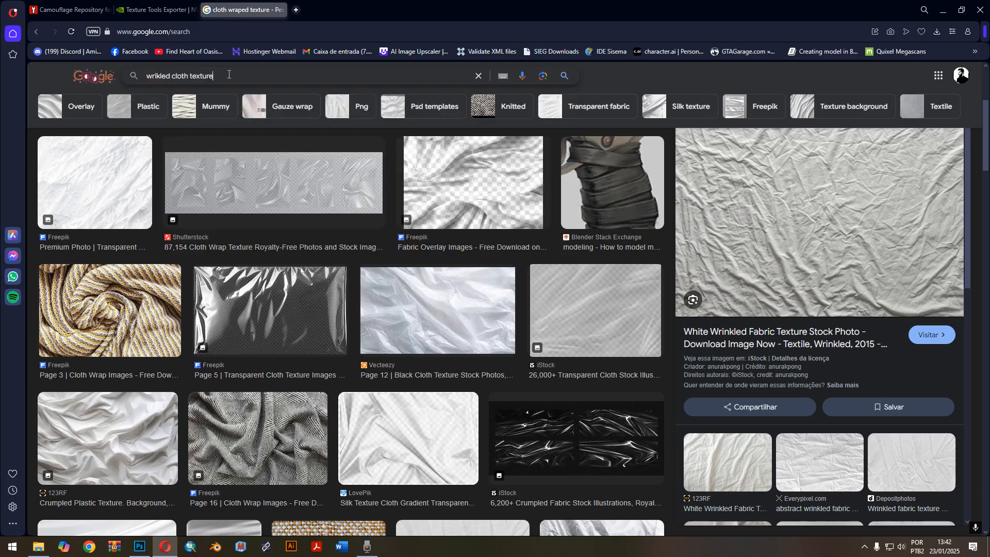
key("Return")
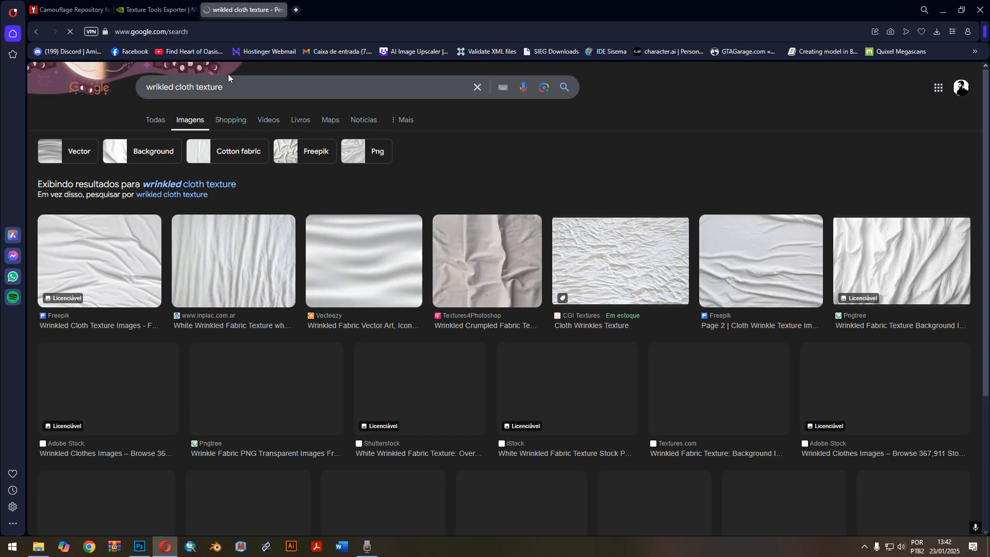
scroll(367, 369, "down", 1)
scroll(367, 369, "down", 5)
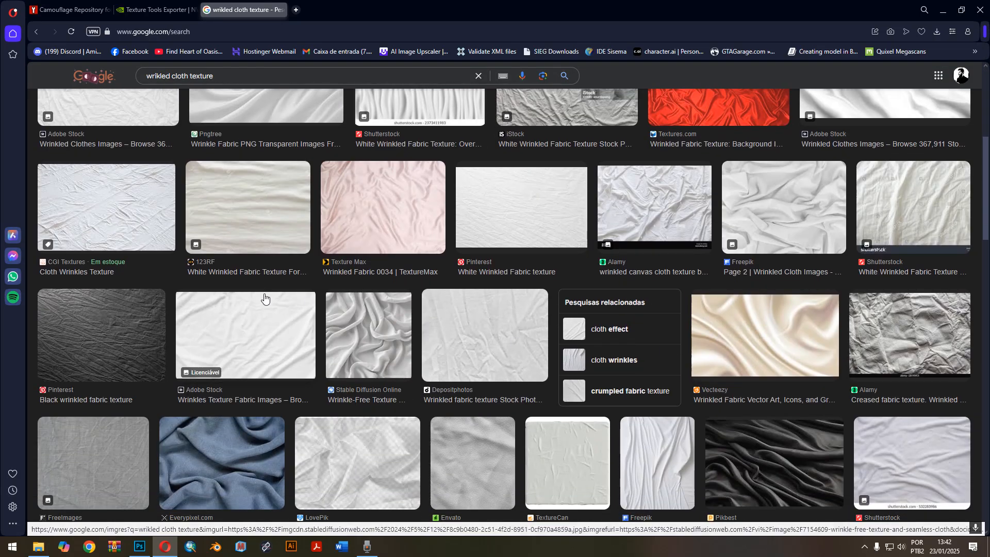
scroll(628, 361, "up", 1)
scroll(415, 303, "down", 6)
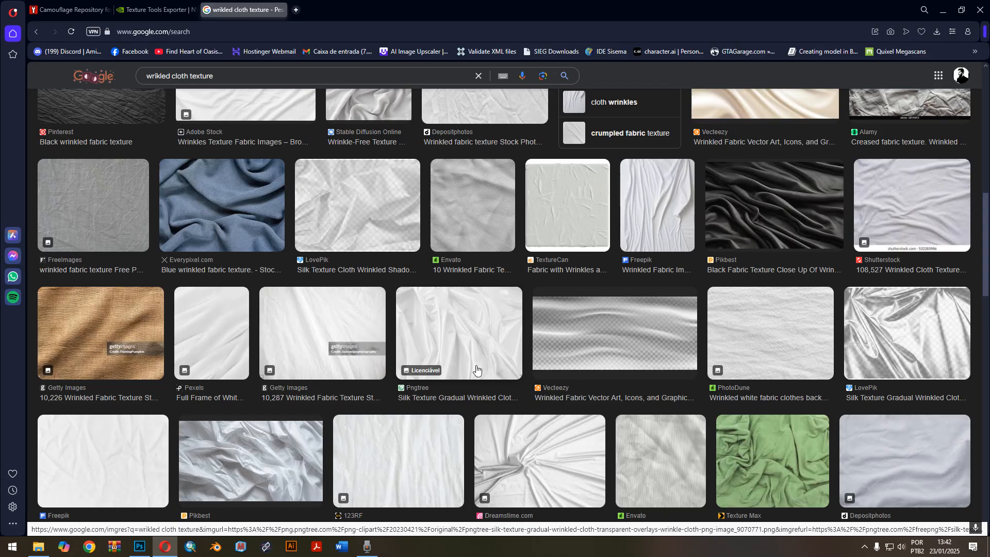
scroll(525, 392, "up", 10)
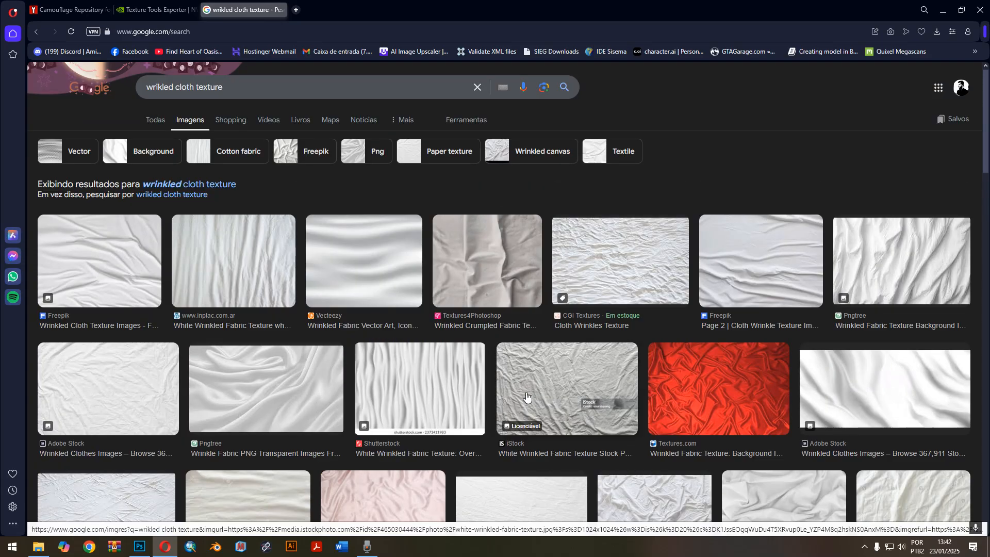
Switch back to Photoshop and preview other blend modes on the camo layer Camada 2, keeping Multiplicação.
left_click(140, 546)
scroll(507, 340, "up", 2)
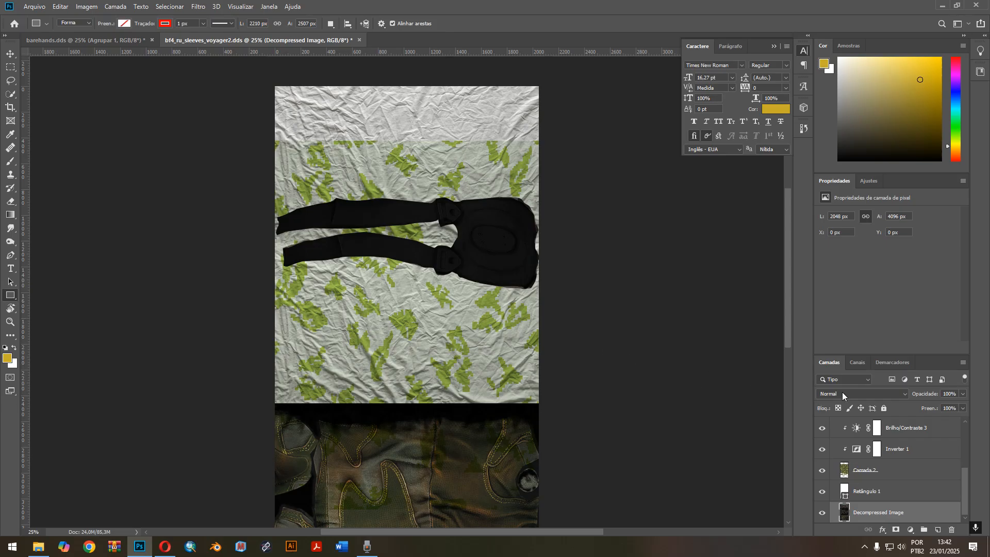
left_click(894, 470)
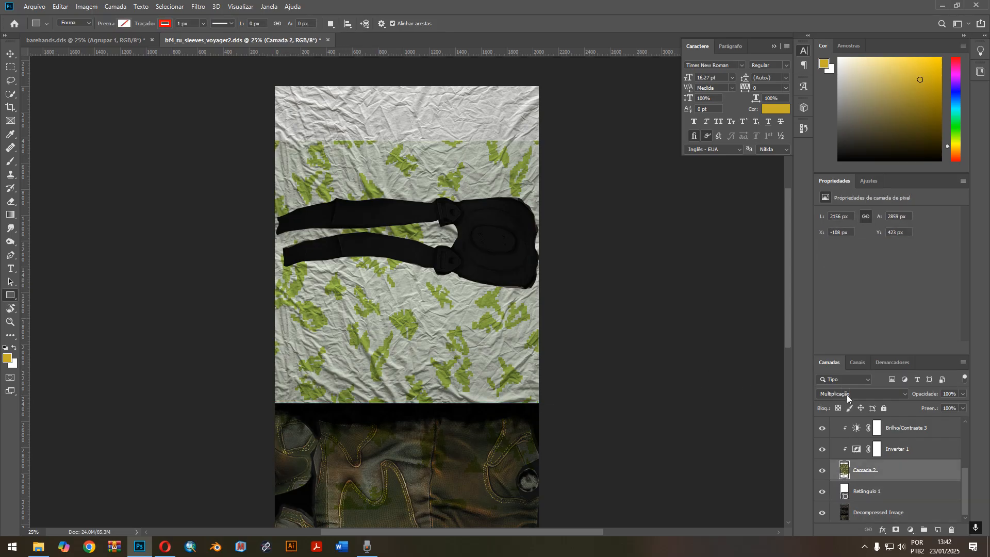
left_click(846, 394)
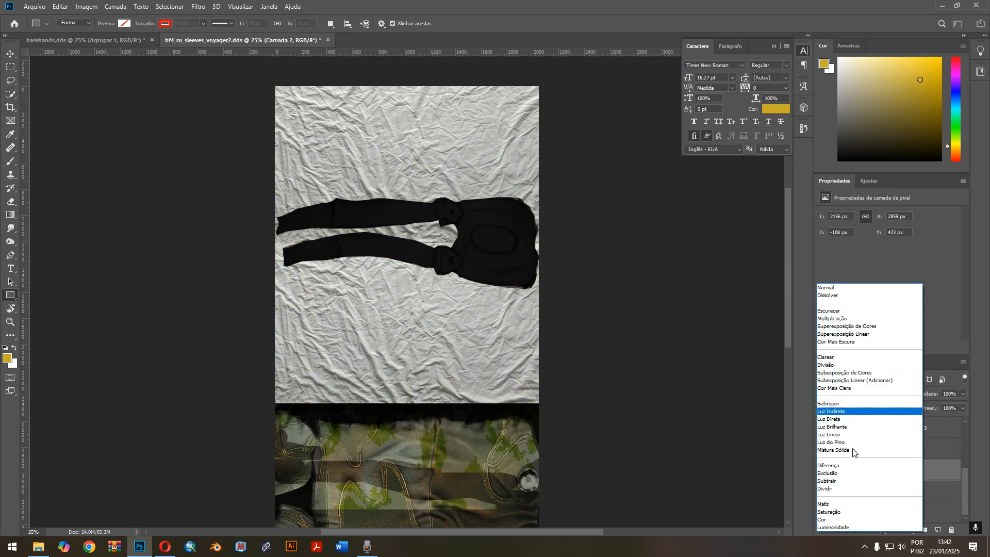
left_click(795, 370)
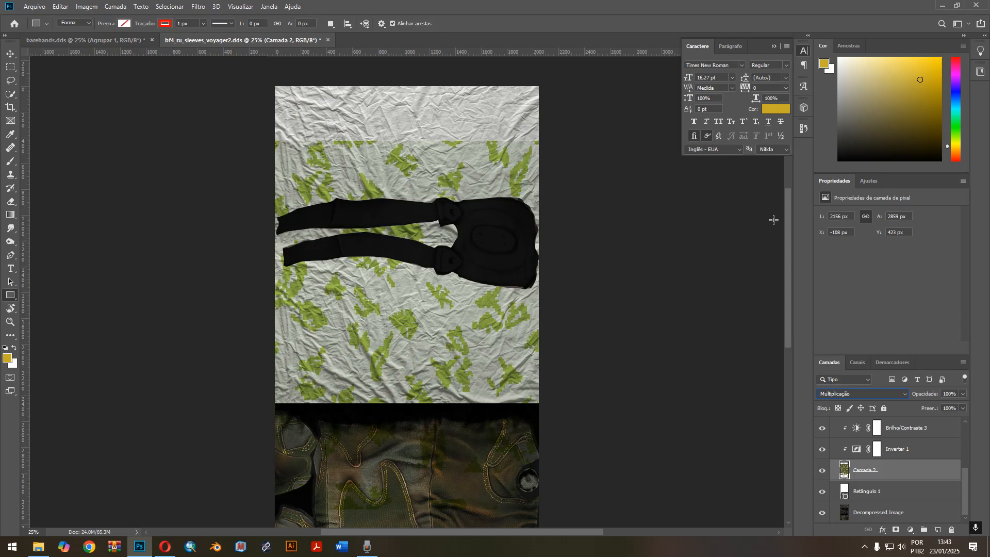
mouse_move(787, 215)
left_mouse_down()
mouse_move(787, 264)
mouse_move(790, 219)
left_mouse_up()
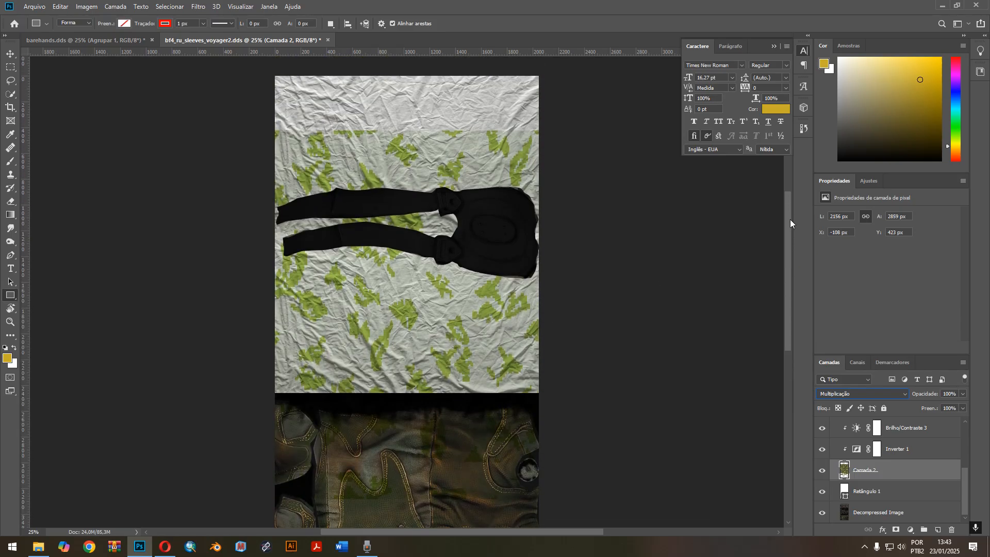
key("alt+z")
key("alt+F9")
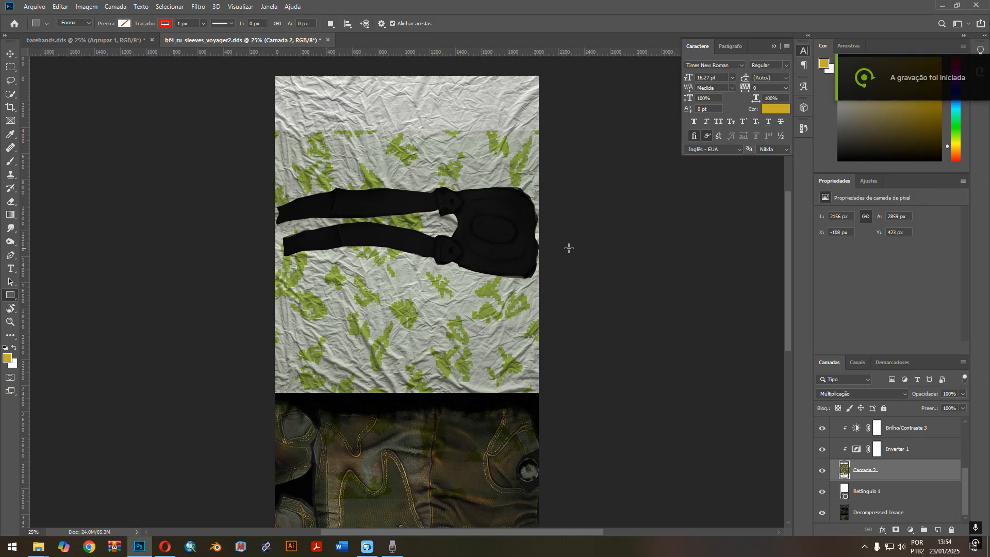
key("ctrl+minus")
key("ctrl+minus")
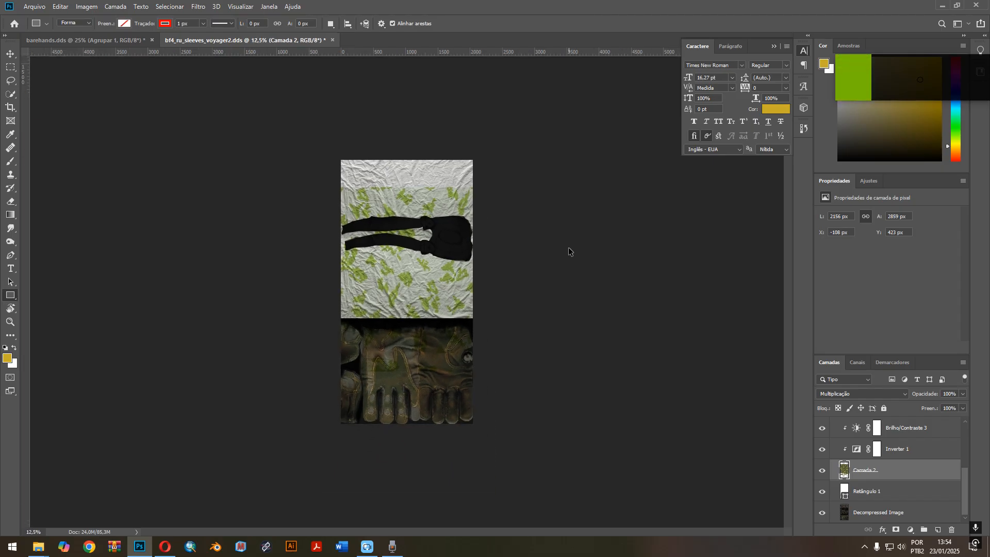
key("ctrl+plus")
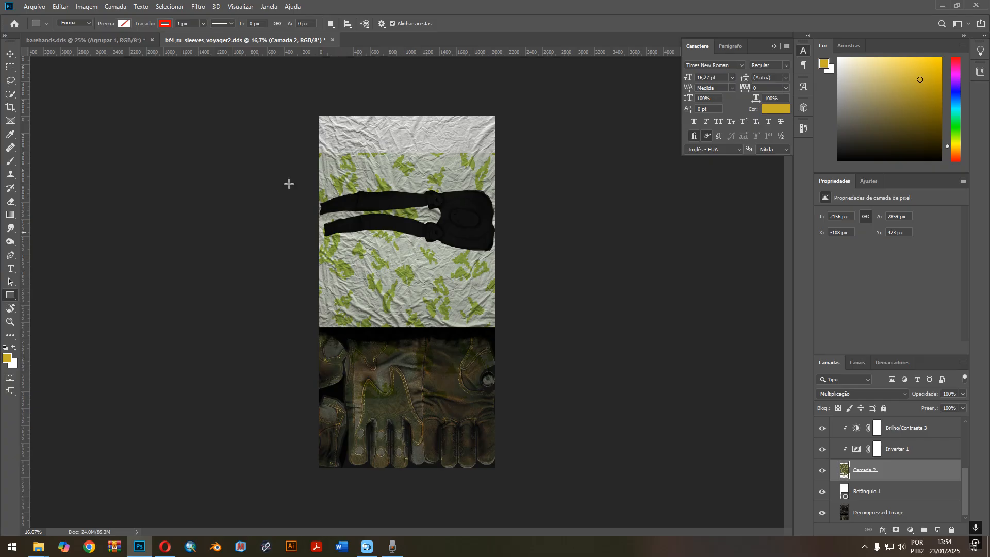
Try to save the texture in DDS - NVIDIA Texture Tools Exporter format over barehands.dds in the act folder.
left_click(32, 8)
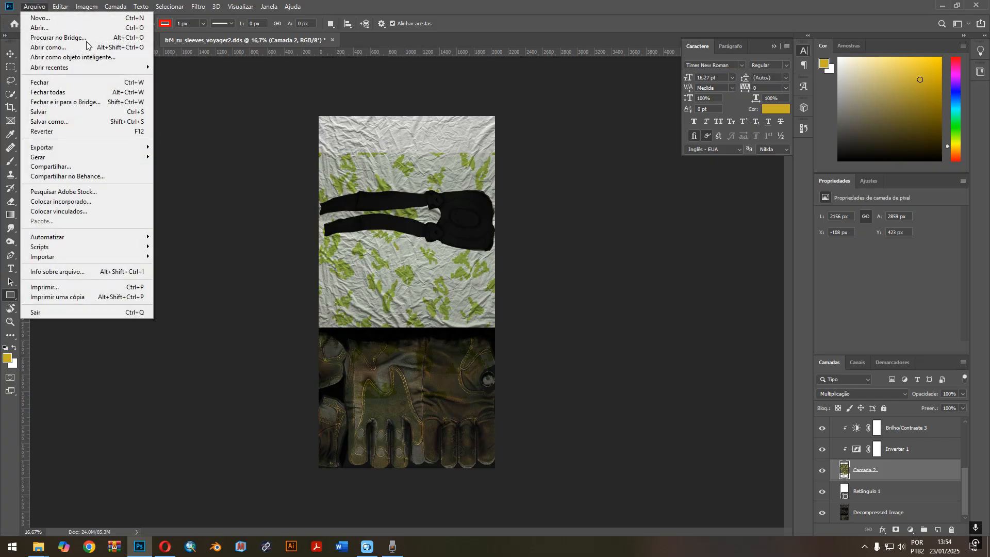
left_click(77, 126)
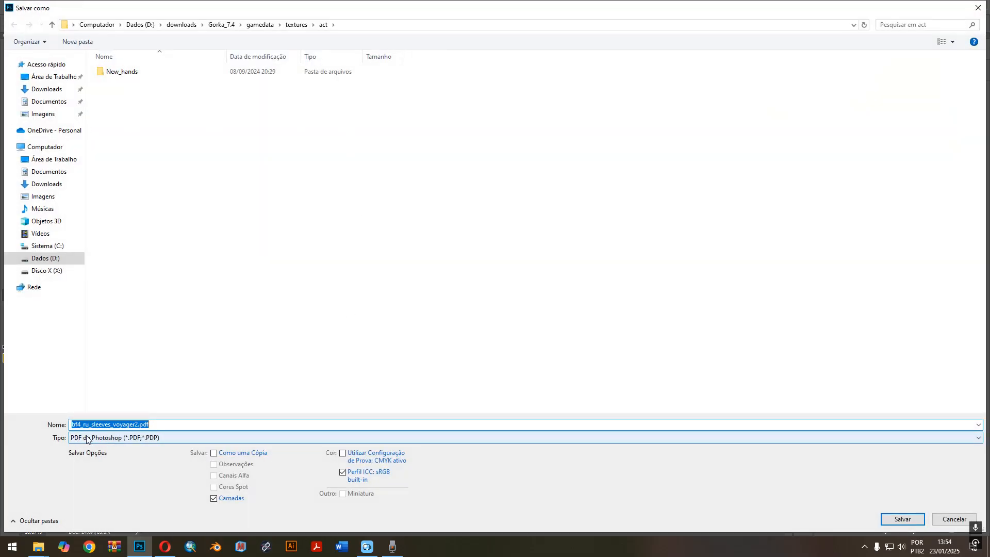
left_click(110, 439)
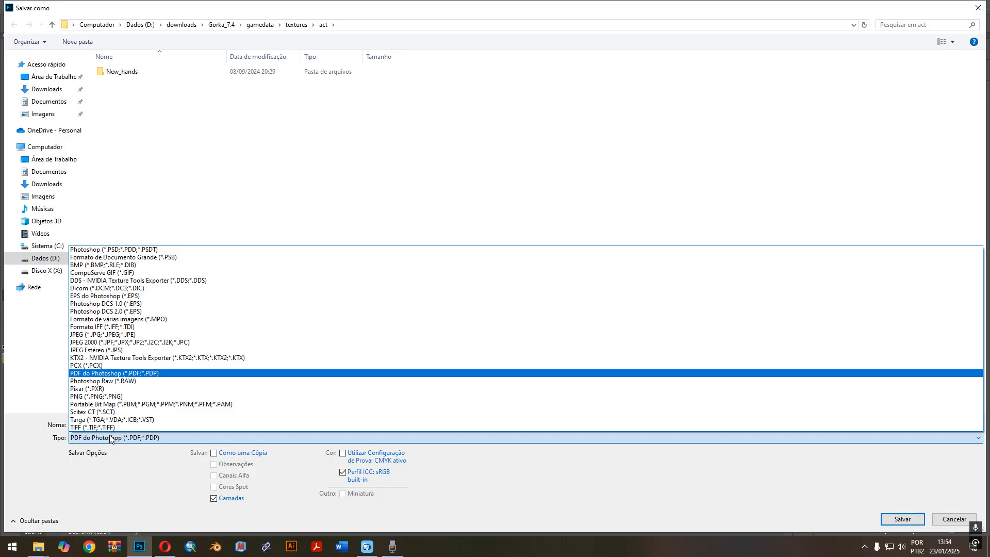
left_click(125, 281)
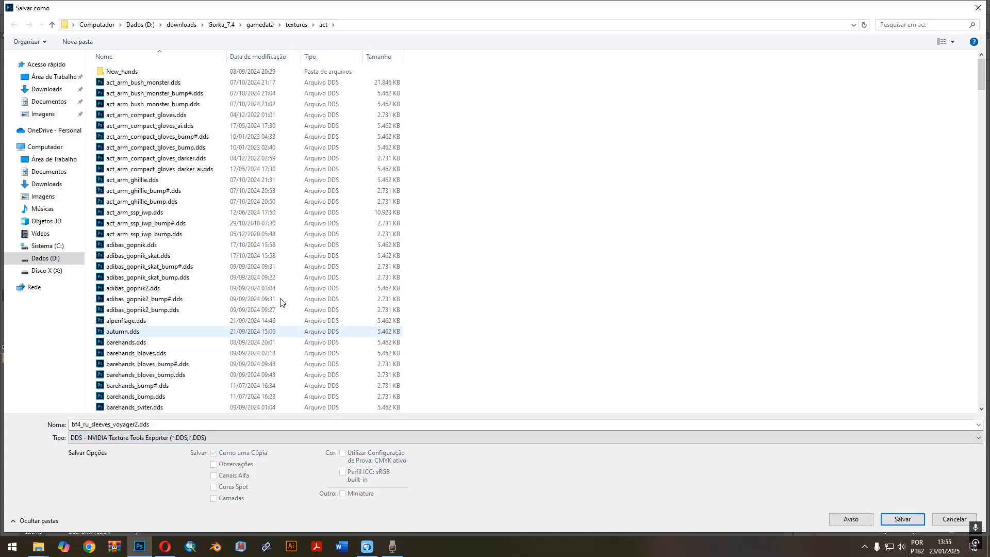
scroll(299, 187, "down", 8)
scroll(299, 187, "up", 8)
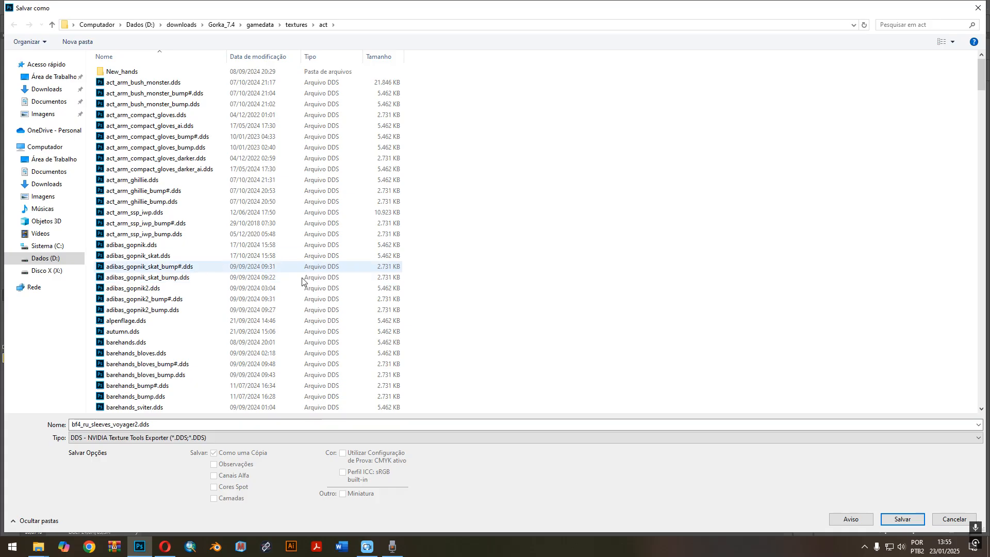
scroll(258, 272, "down", 5)
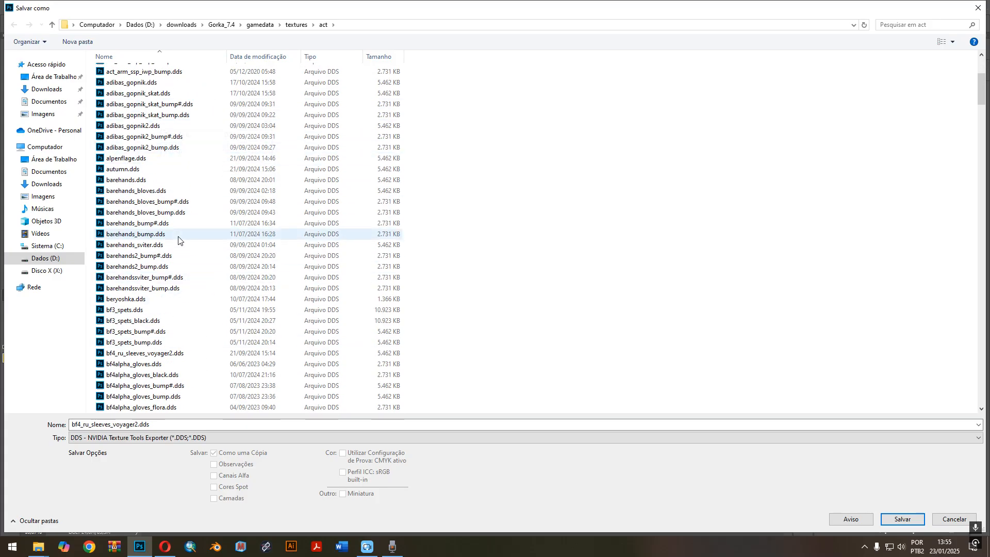
left_click(155, 180)
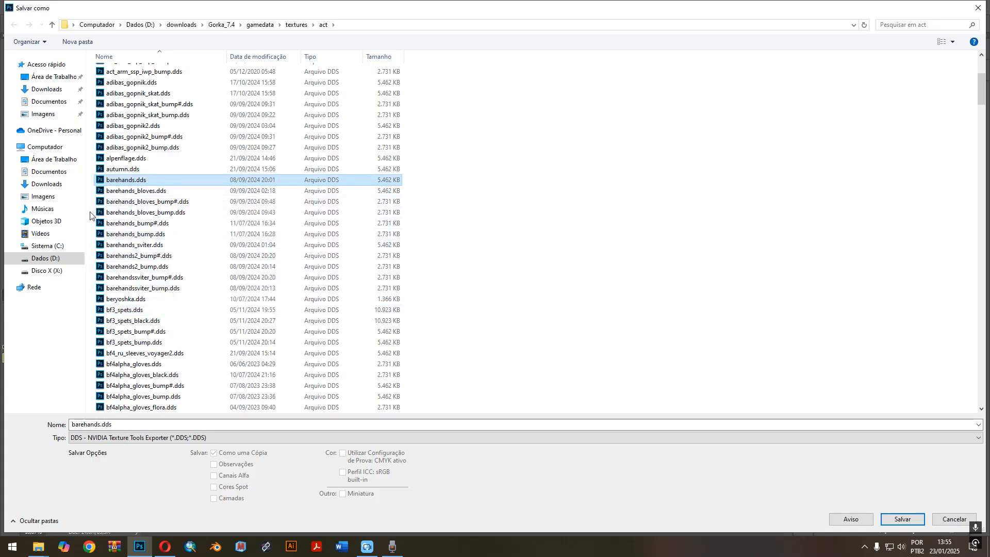
left_click(890, 520)
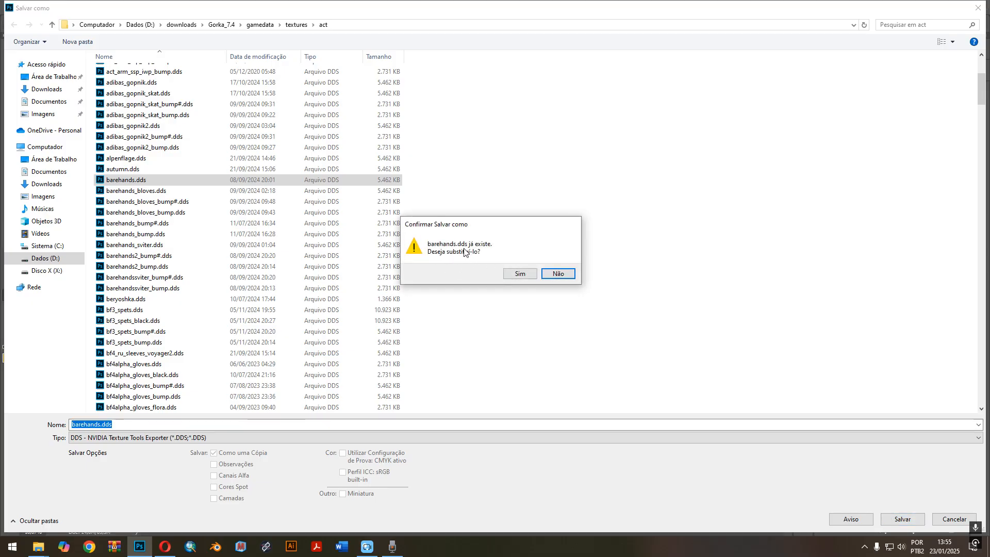
left_click(519, 273)
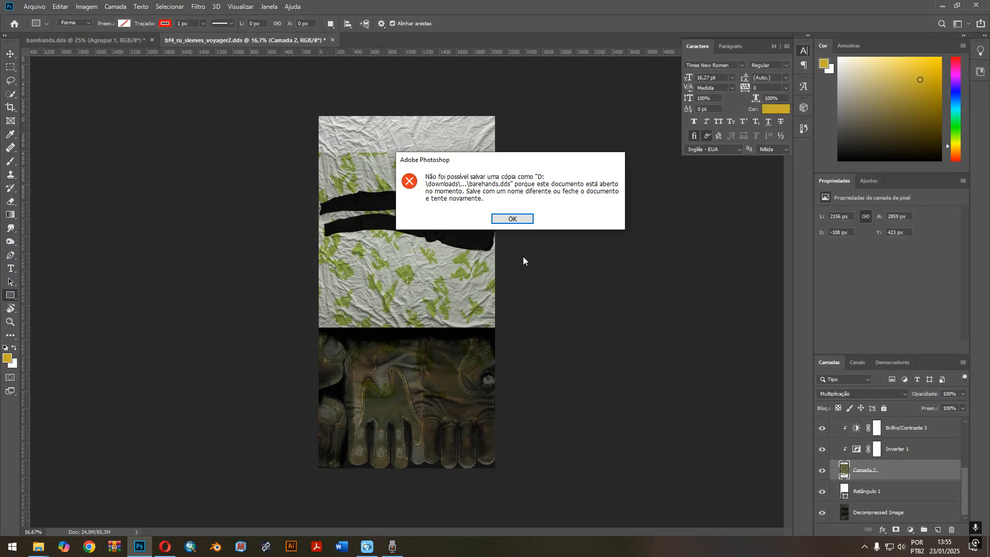
key("Return")
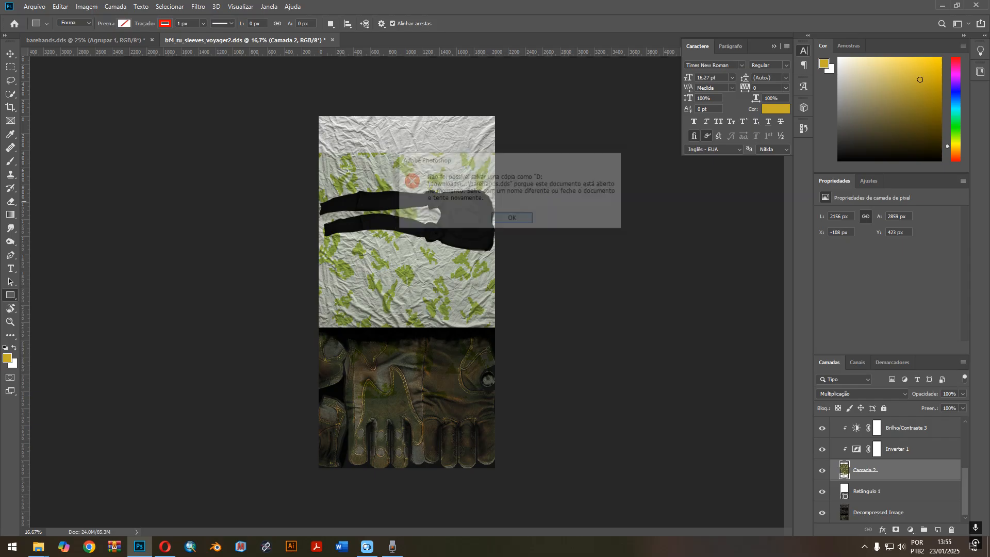
Start a DDS - NVIDIA Texture Tools Exporter save in the act folder, agreeing to replace bf4_ru_sleeves_voyager2.dds.
left_click(34, 6)
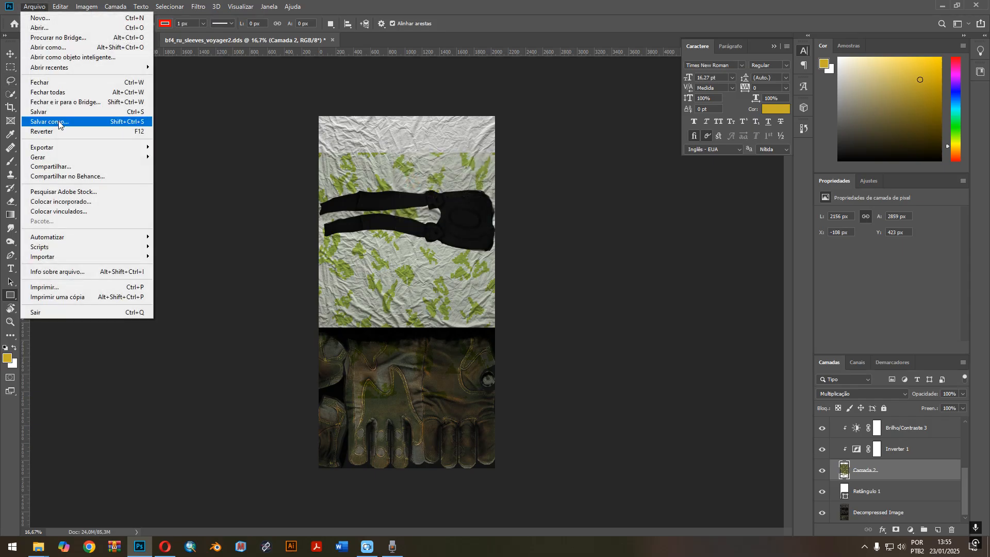
left_click(49, 123)
left_click(202, 438)
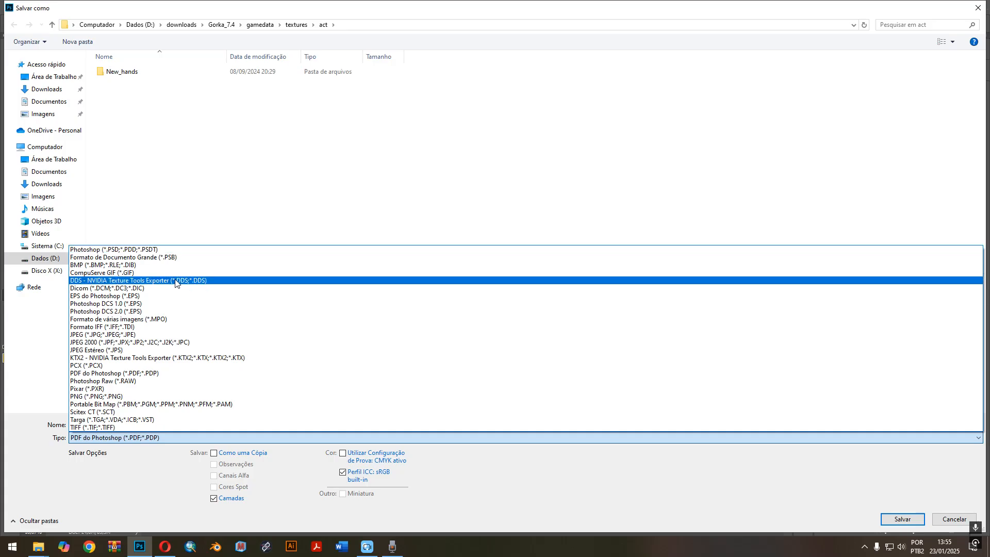
left_click(178, 283)
left_click(887, 517)
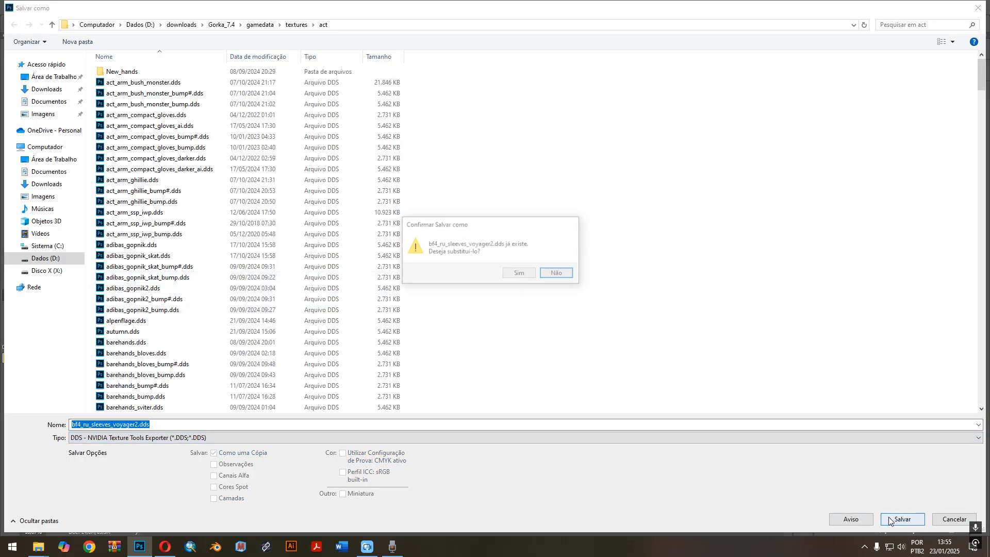
left_click(521, 272)
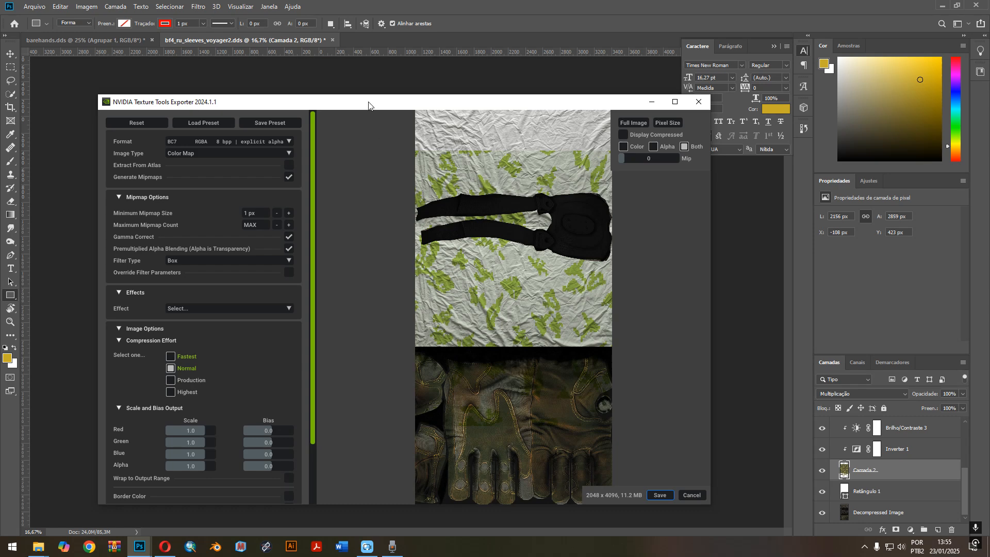
Set the DDS export format to BC1 RGB 4 bpp (DXT1, no alpha), close the exporter without saving and return to the sleeves document.
left_click_drag(368, 105, 354, 81)
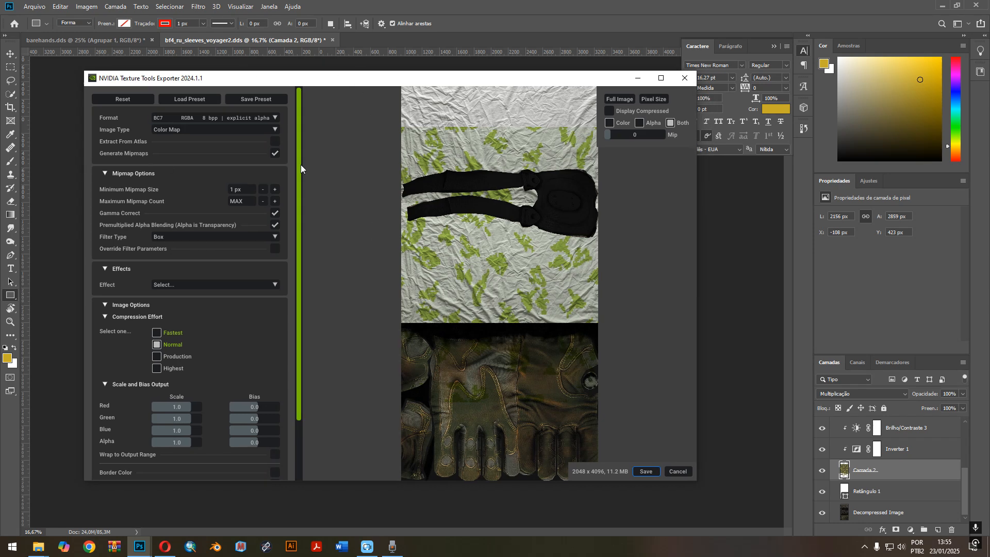
left_click(273, 119)
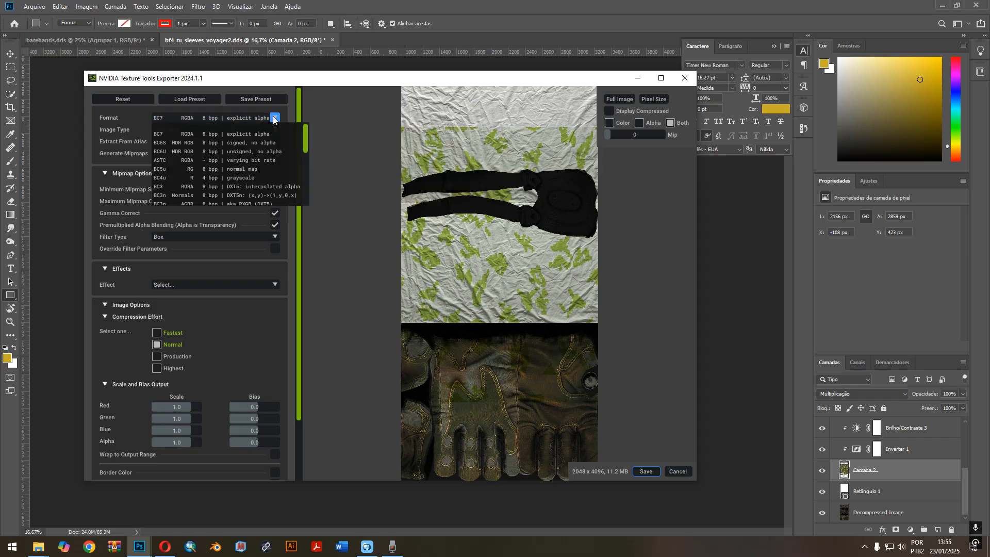
scroll(202, 184, "down", 1)
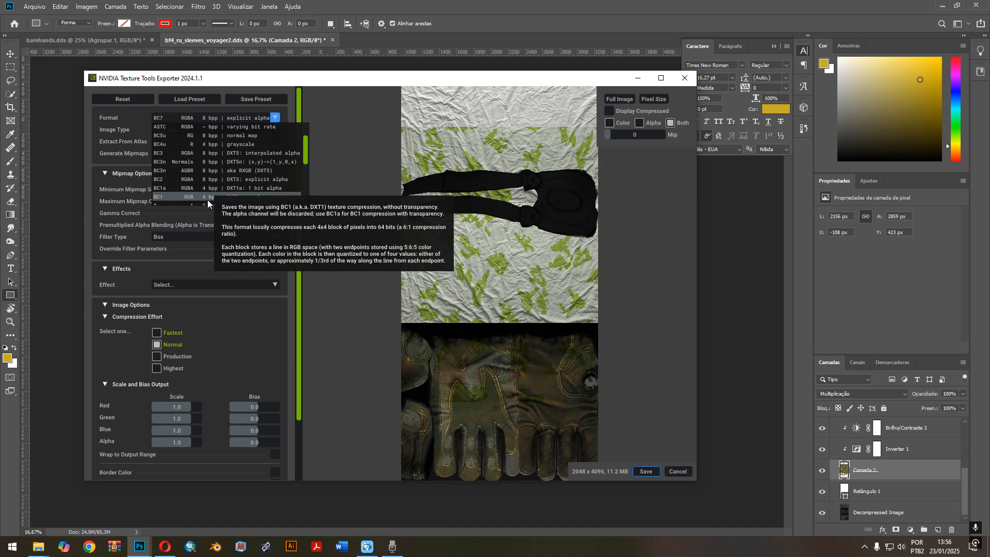
left_click(190, 198)
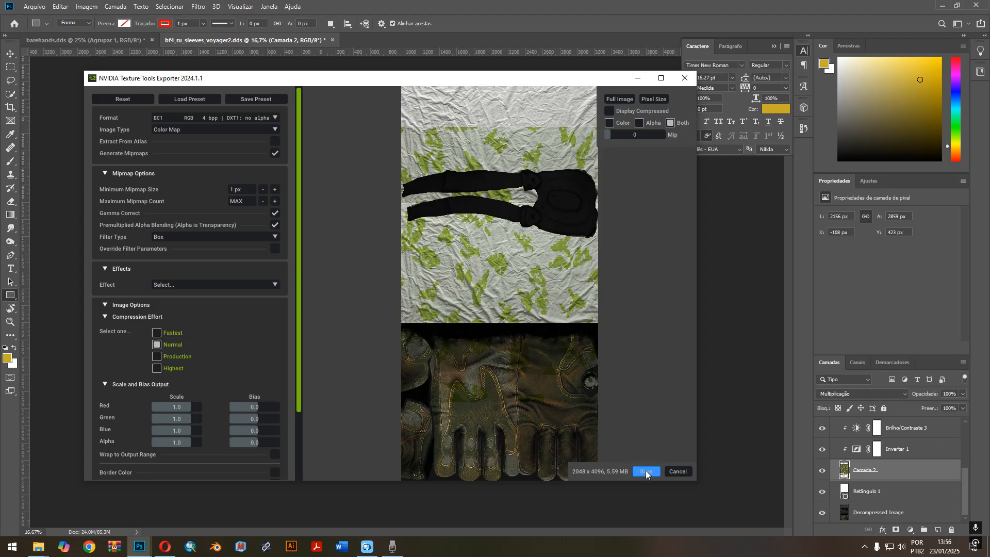
left_click(687, 79)
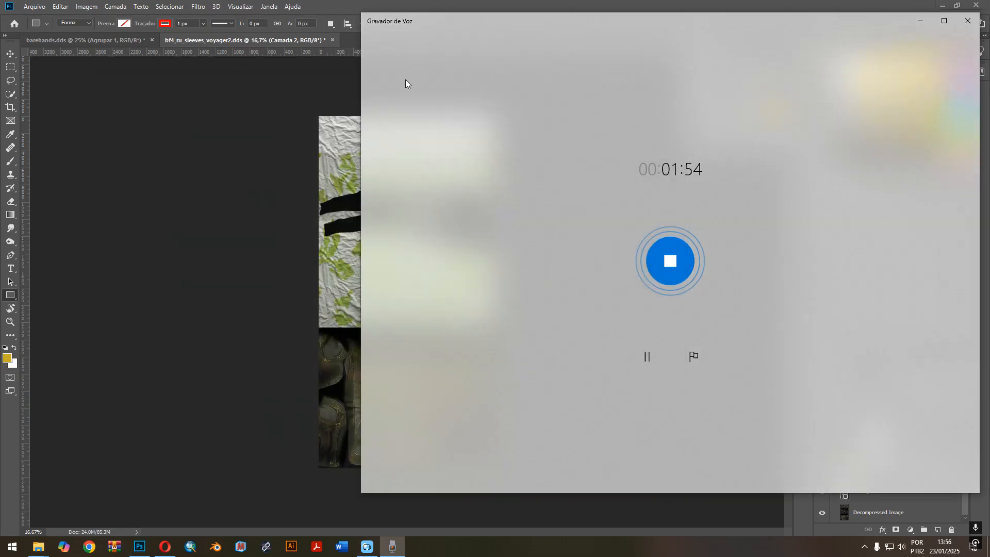
left_click(323, 42)
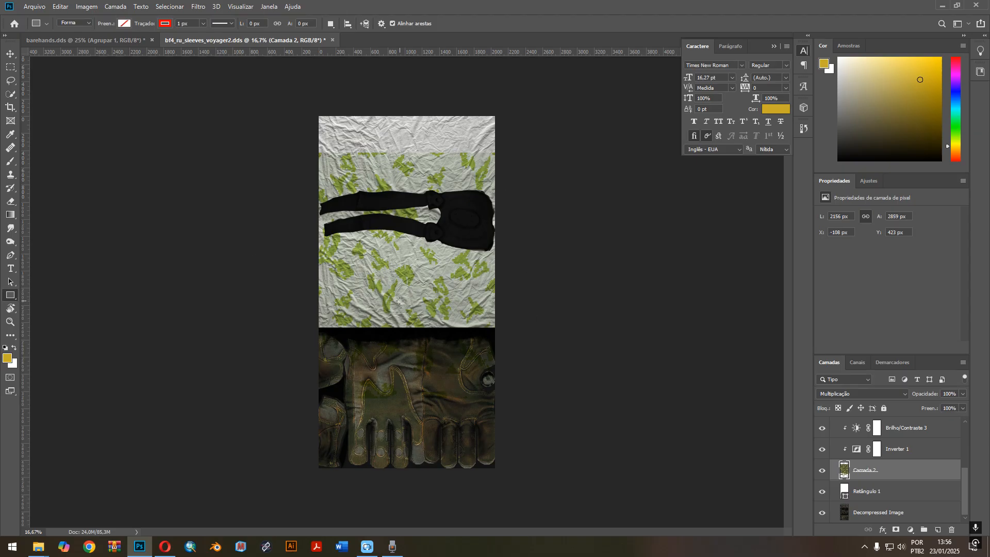